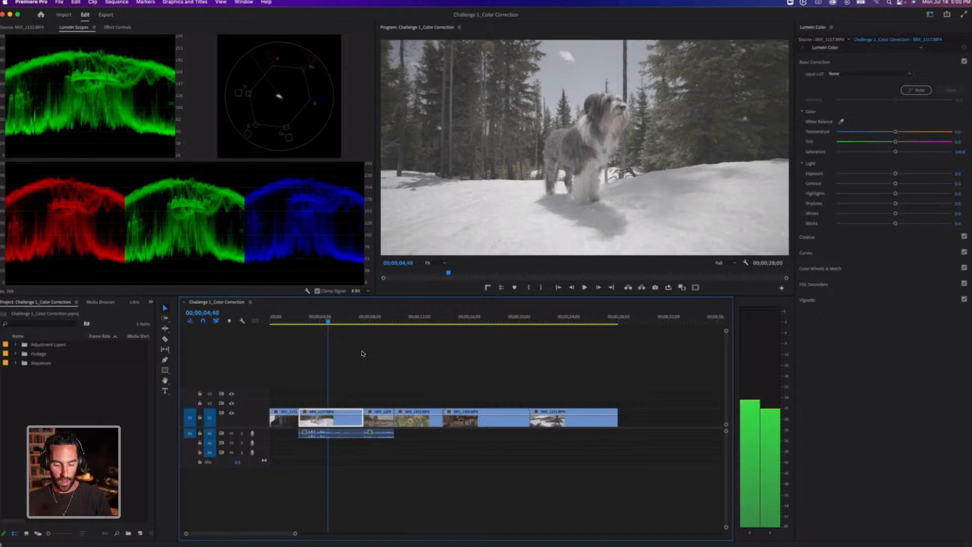
key("minus")
key("equal")
key("equal")
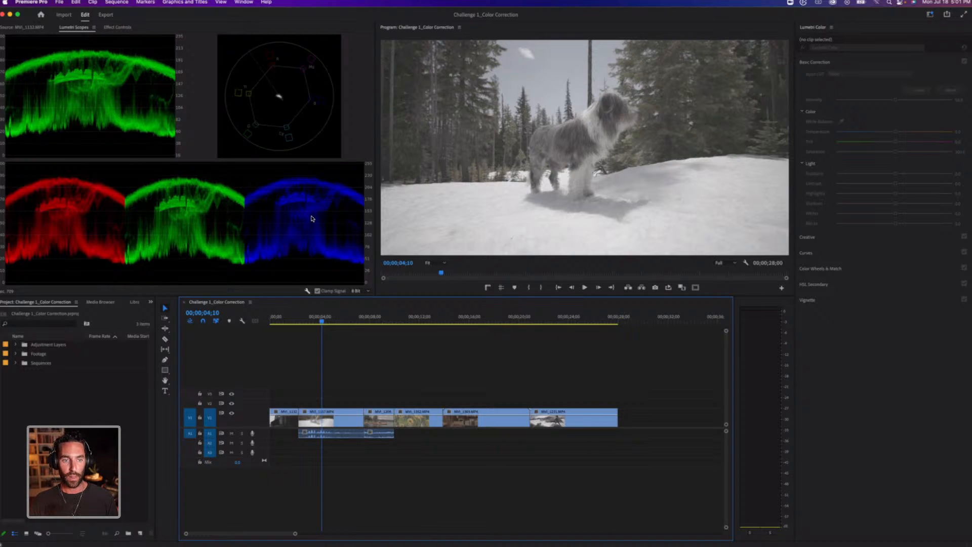
Toggle the Vectorscope YUV and Parade (RGB) displays off and back on in Lumetri Scopes
left_click(307, 292)
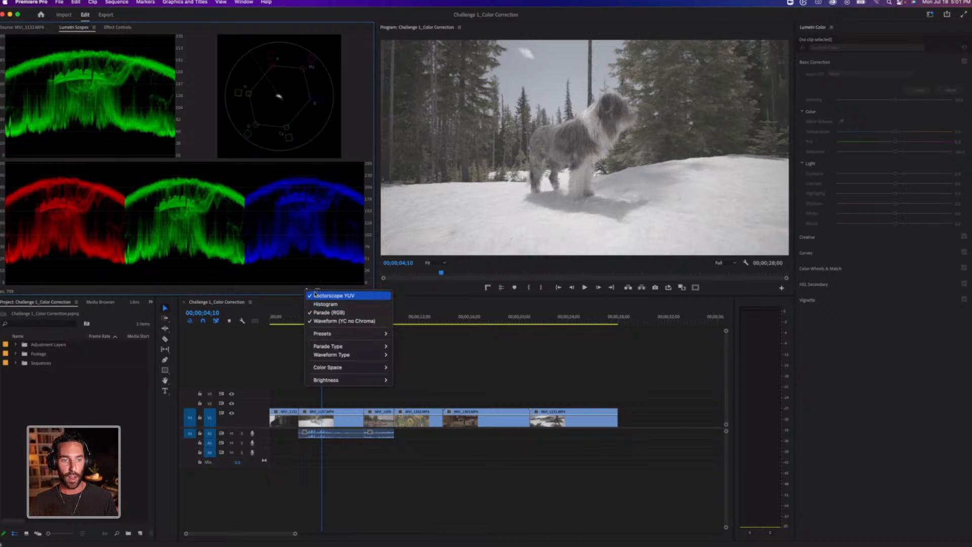
left_click(330, 295)
left_click(308, 290)
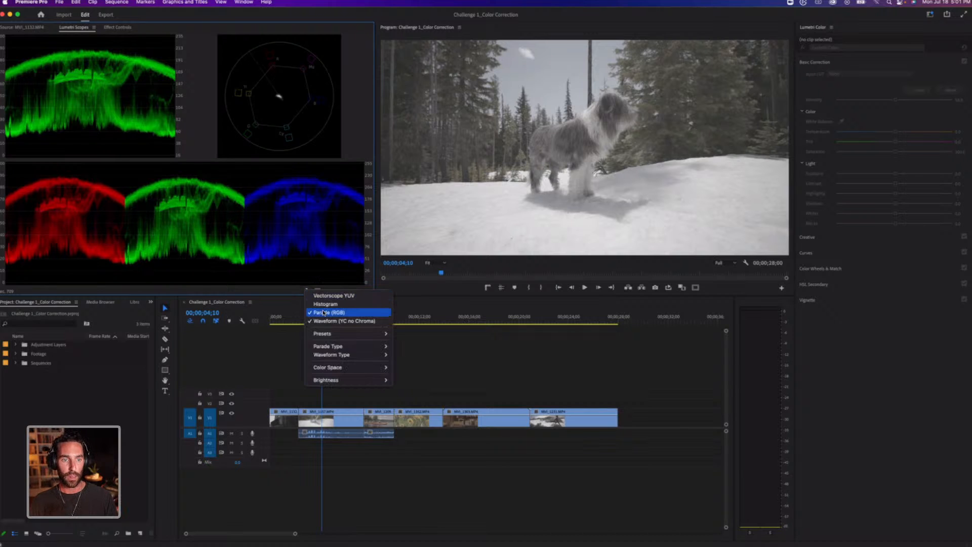
left_click(324, 312)
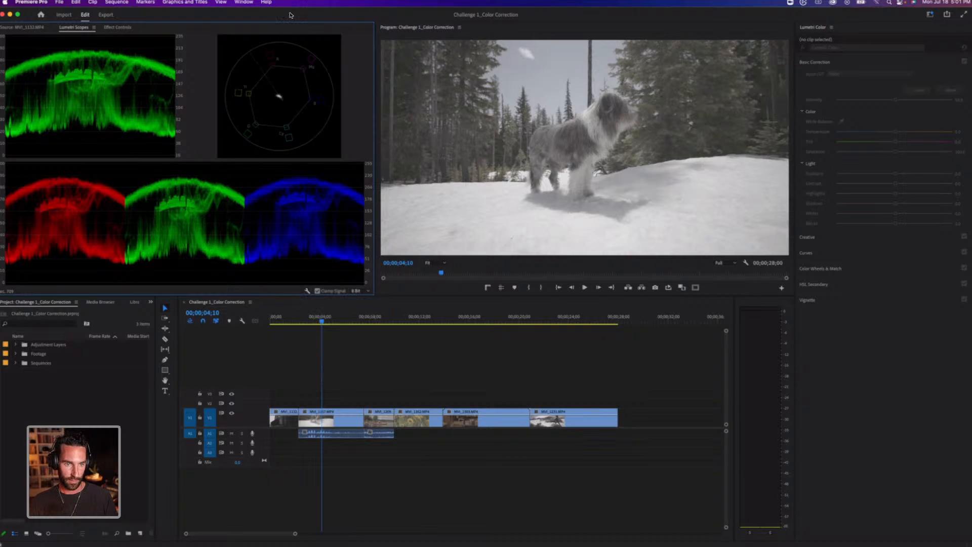
left_click(308, 290)
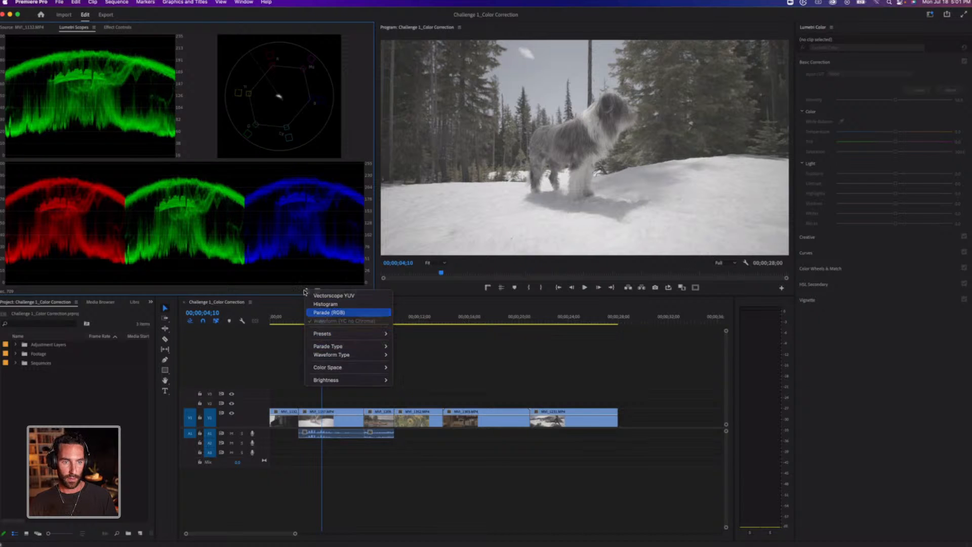
left_click(329, 313)
left_click(307, 290)
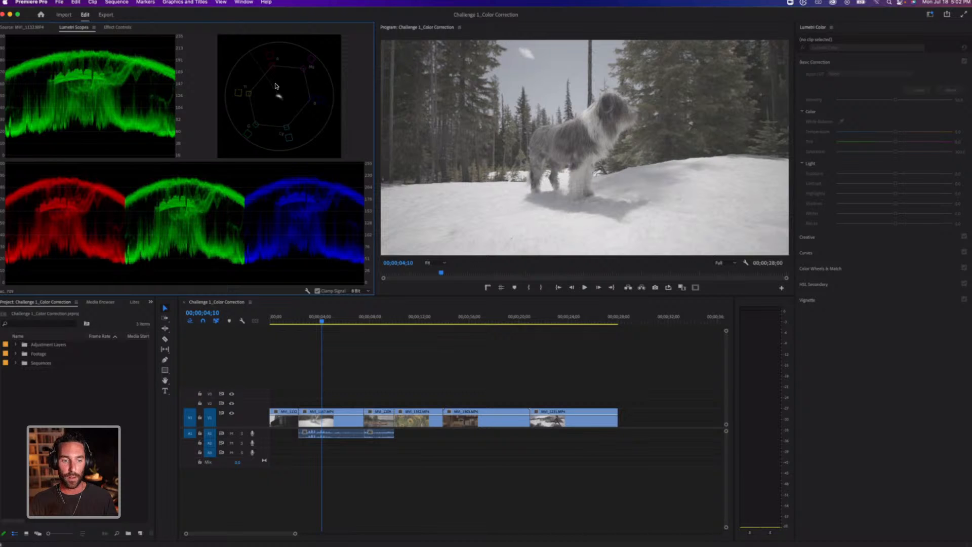
Play part of the snowy dog clip and mute audio track A1
left_click(330, 431)
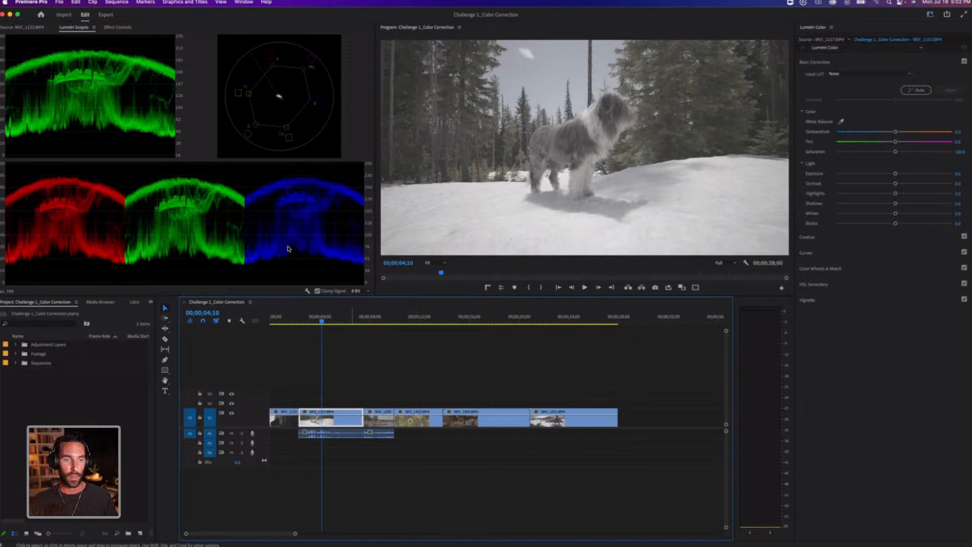
key("space")
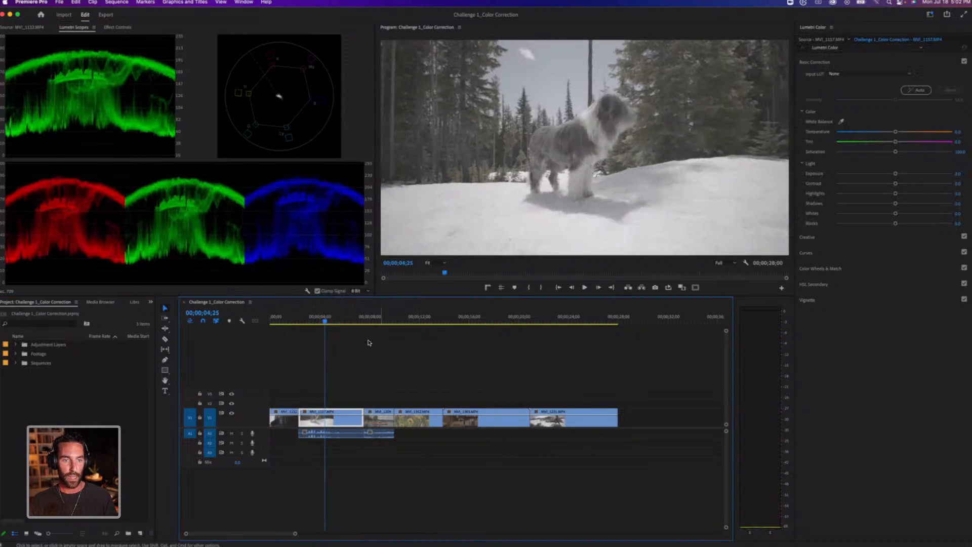
key("space")
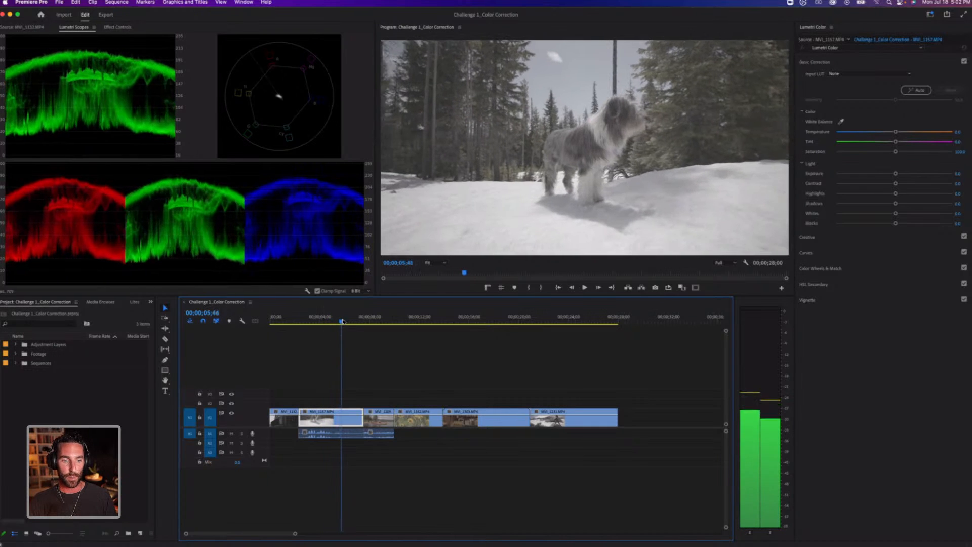
key("space")
left_click(231, 433)
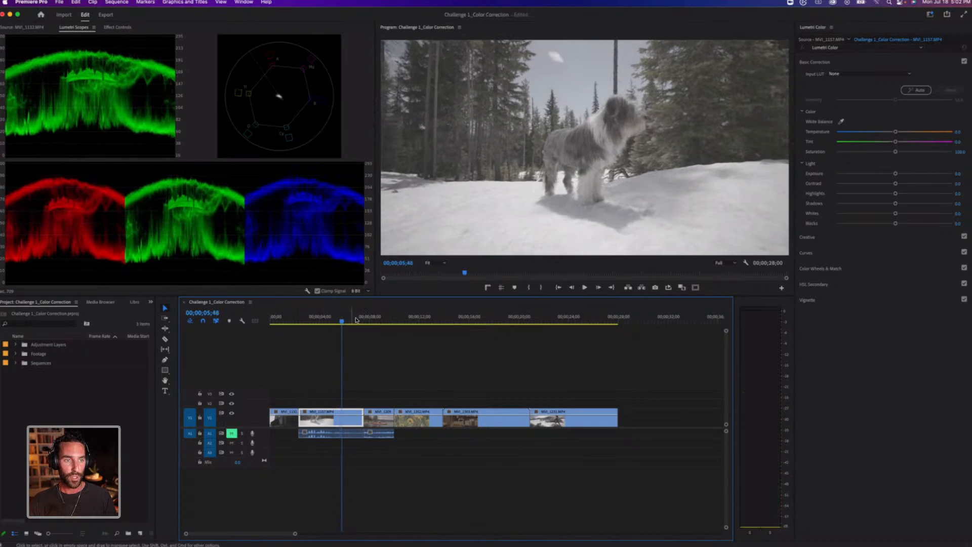
Scrub through the dog, kayak and opening clips to compare their waveform, parade and vectorscope readings
mouse_move(342, 323)
left_mouse_down()
mouse_move(358, 322)
mouse_move(313, 323)
mouse_move(339, 322)
left_mouse_up()
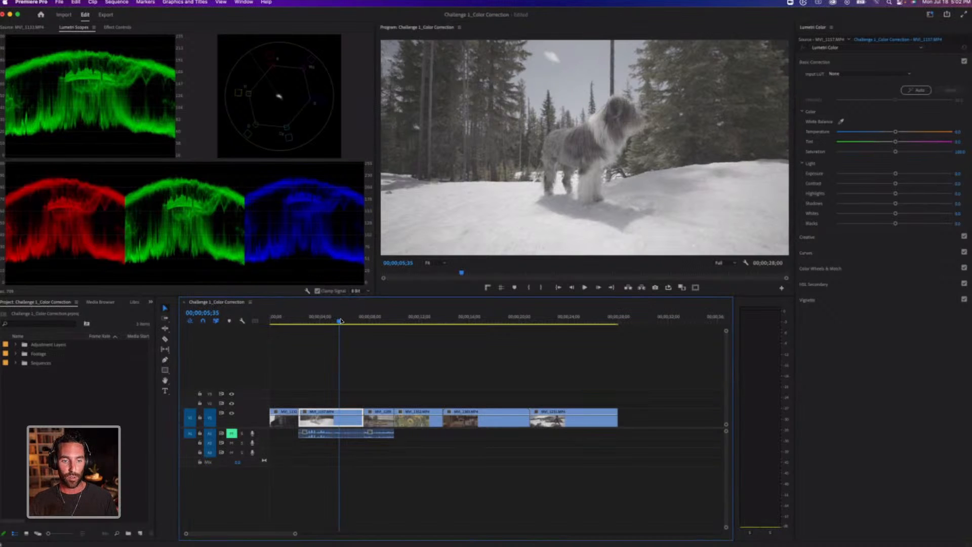
mouse_move(365, 321)
left_mouse_down()
mouse_move(348, 321)
mouse_move(369, 321)
left_mouse_up()
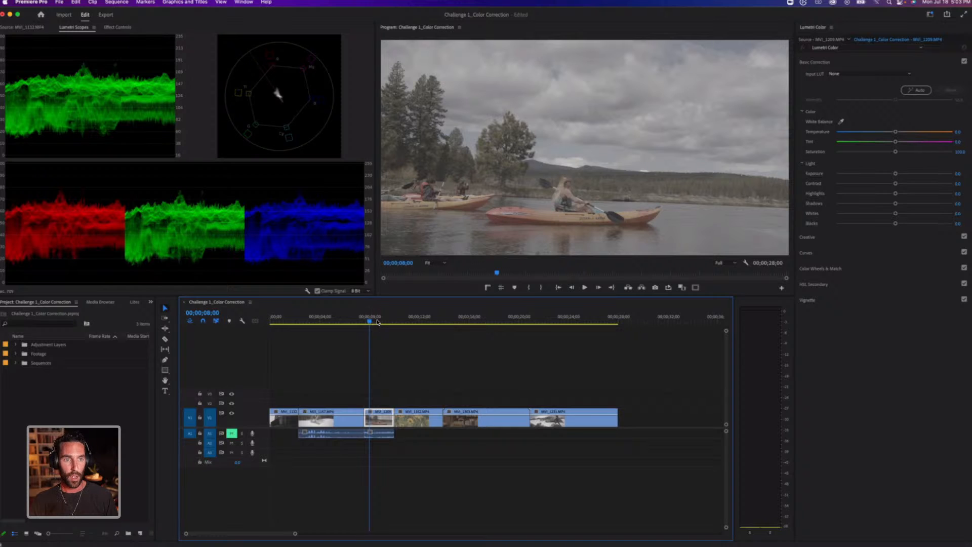
left_click_drag(376, 321, 393, 321)
key("Home")
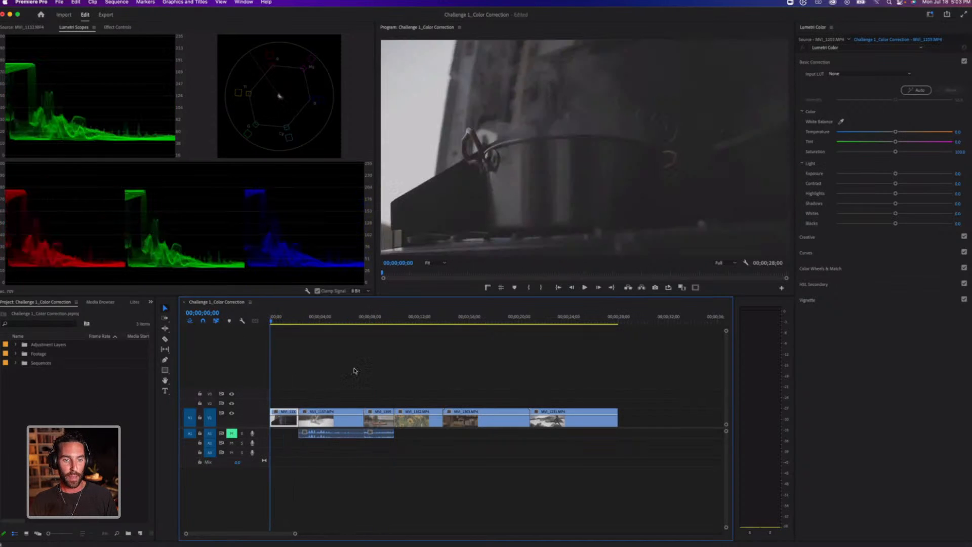
left_click(376, 326)
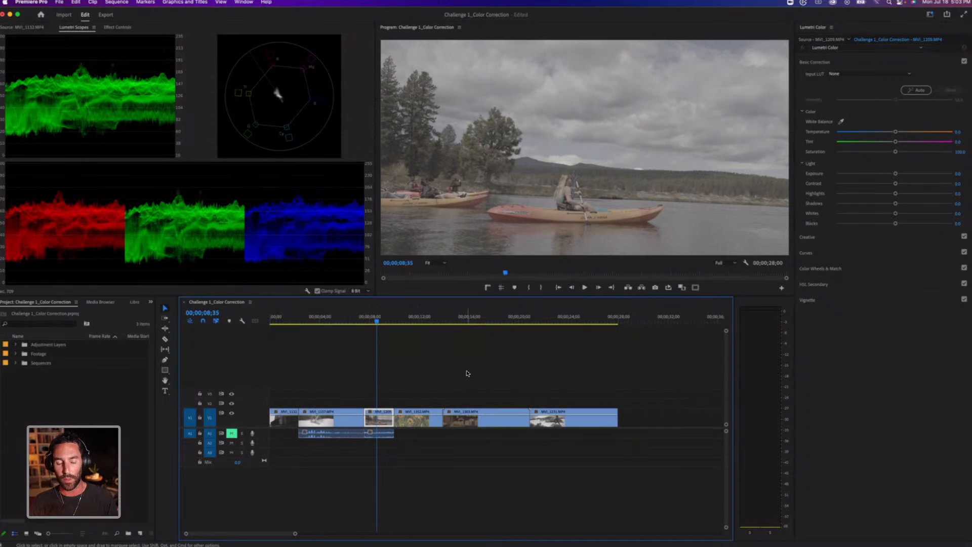
left_click(461, 358)
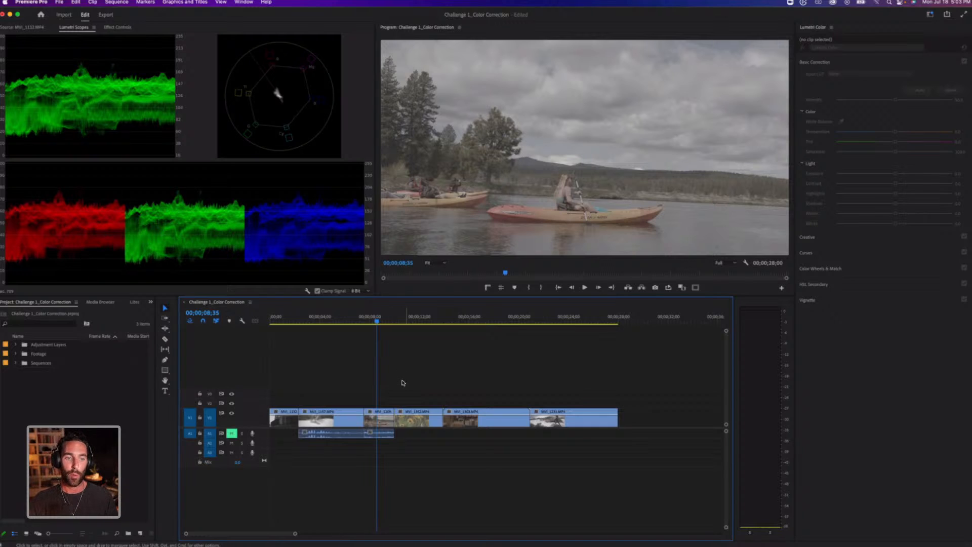
left_click(376, 321)
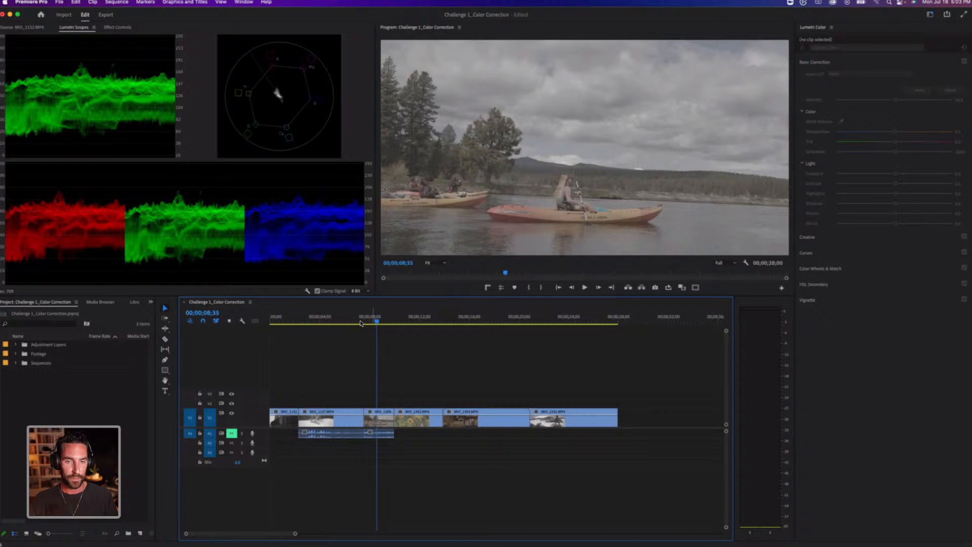
left_click(330, 321)
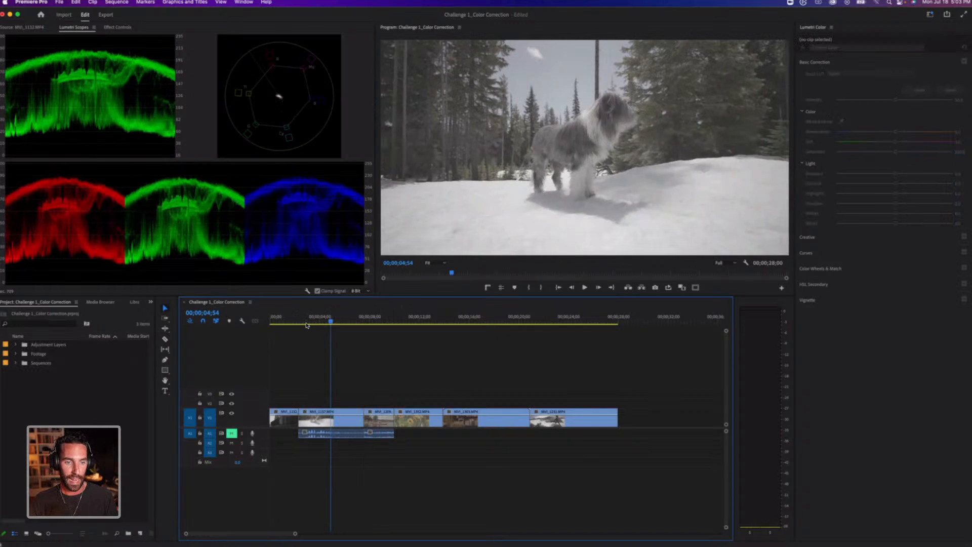
Move the opening cooking-pot clip behind the last clip on V1, ripple-delete the gap it leaves, and select the dog clip
left_click_drag(306, 325, 268, 323)
left_click(288, 419)
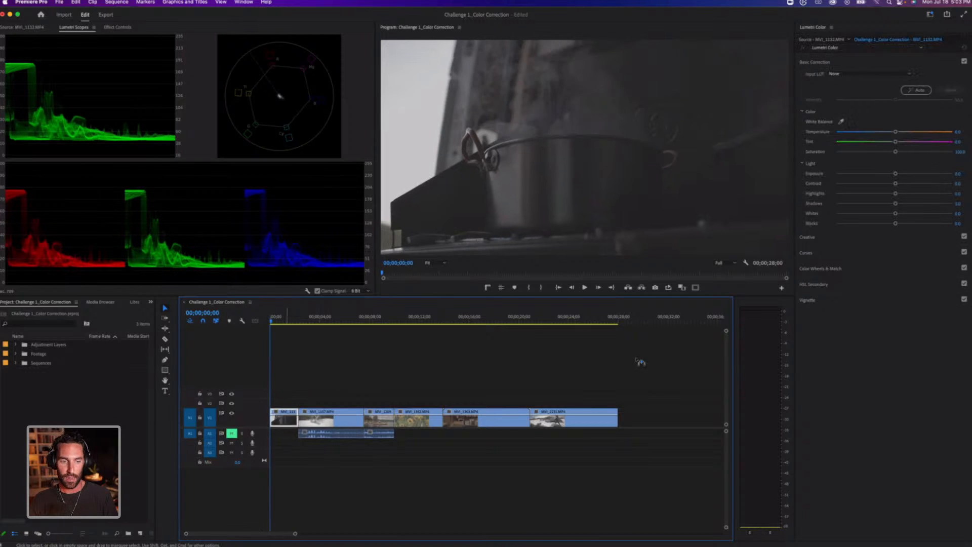
left_click_drag(641, 362, 639, 393)
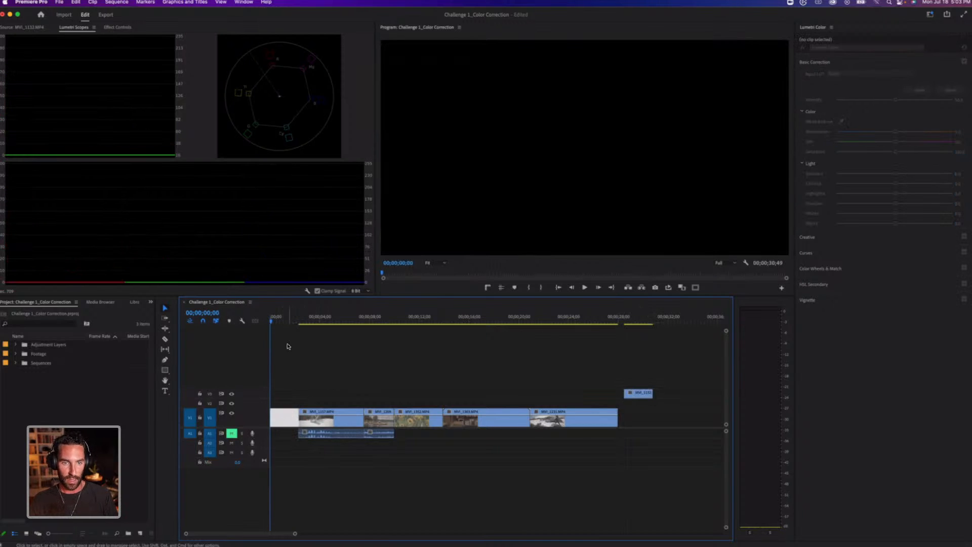
key("Delete")
left_click_drag(623, 395, 614, 418)
left_click(302, 425)
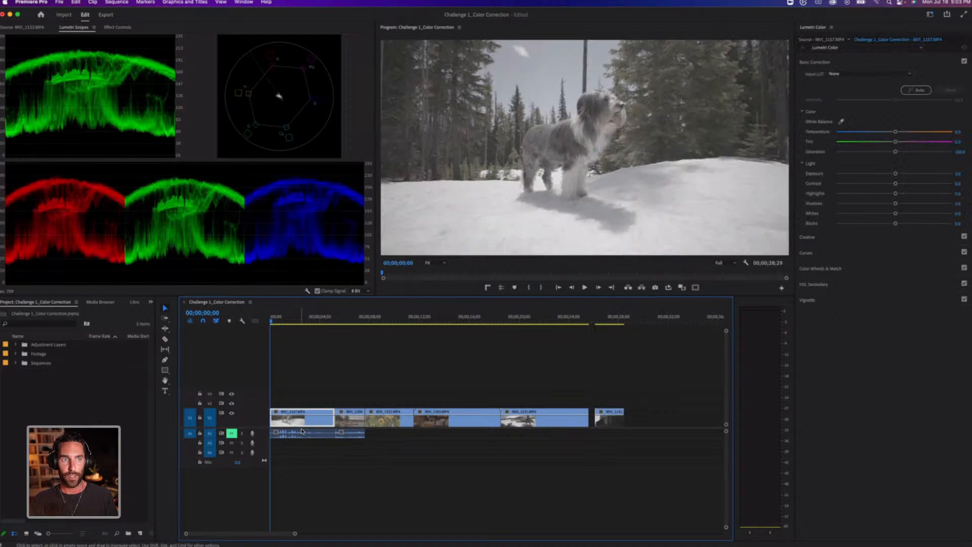
Switch to the Editing workspace and back to the Color workspace
left_click(931, 15)
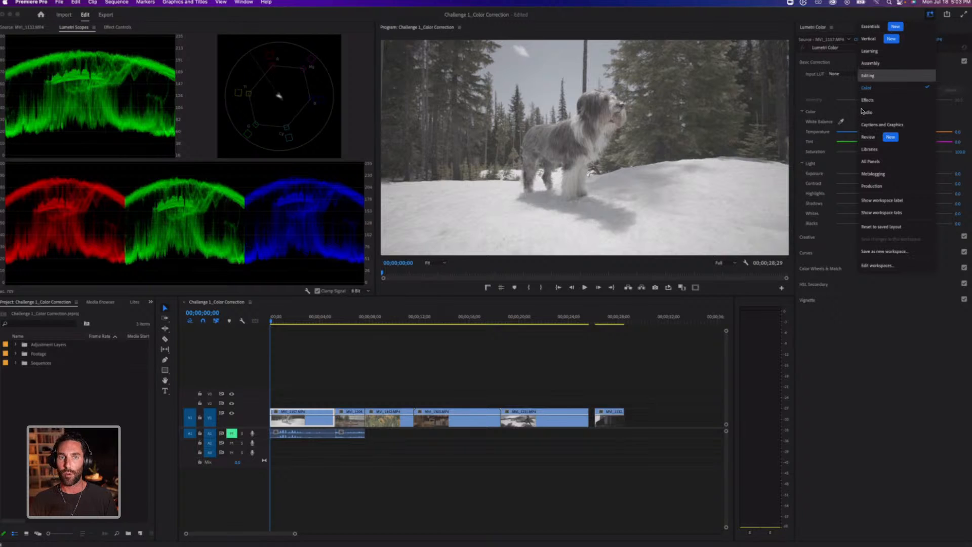
left_click(869, 76)
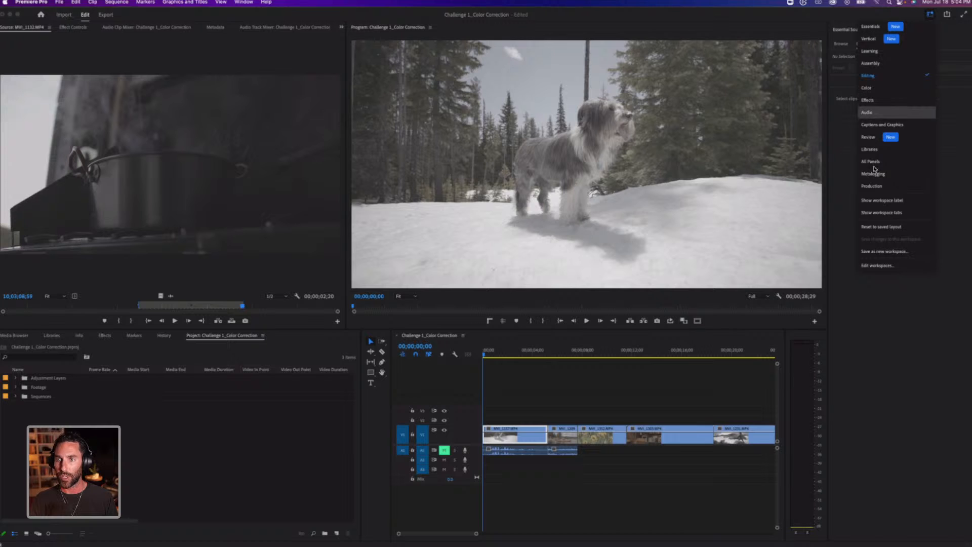
left_click(867, 88)
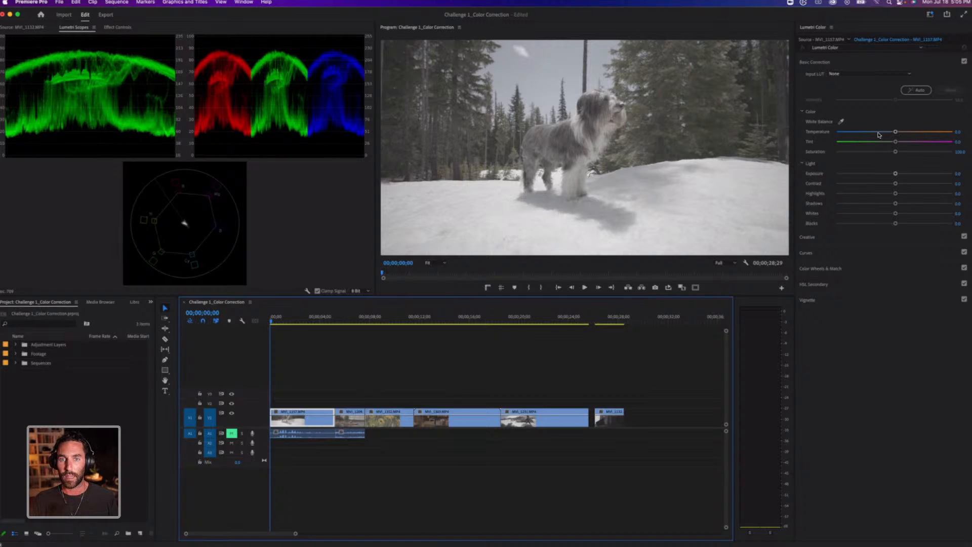
Cool the dog clip's white balance by setting the Lumetri Temperature to about -7.5
left_click_drag(895, 133, 885, 132)
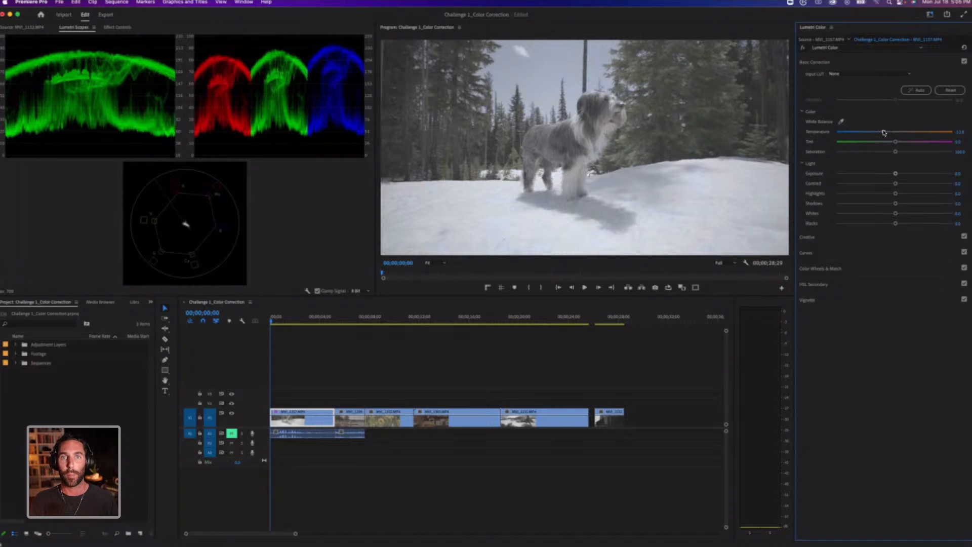
left_click_drag(879, 132, 878, 133)
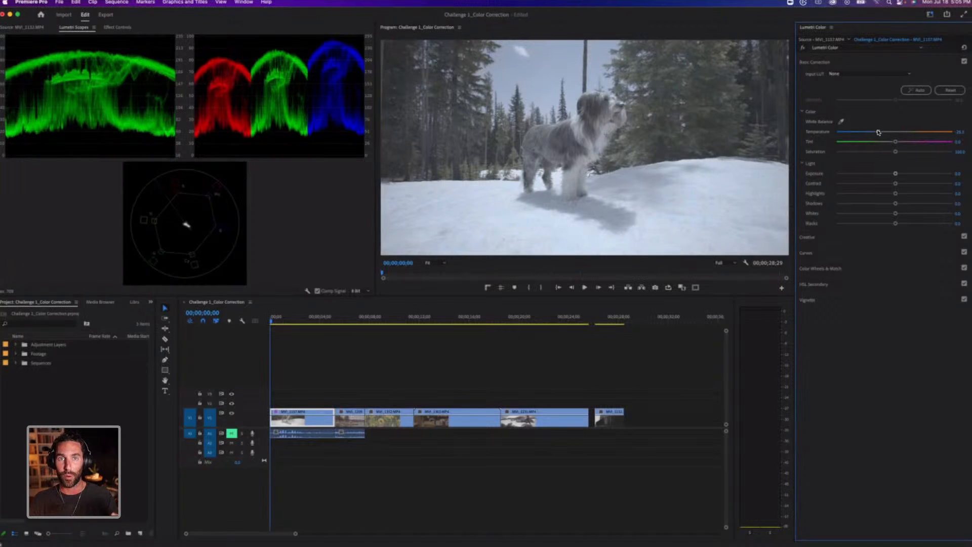
left_click_drag(879, 132, 889, 131)
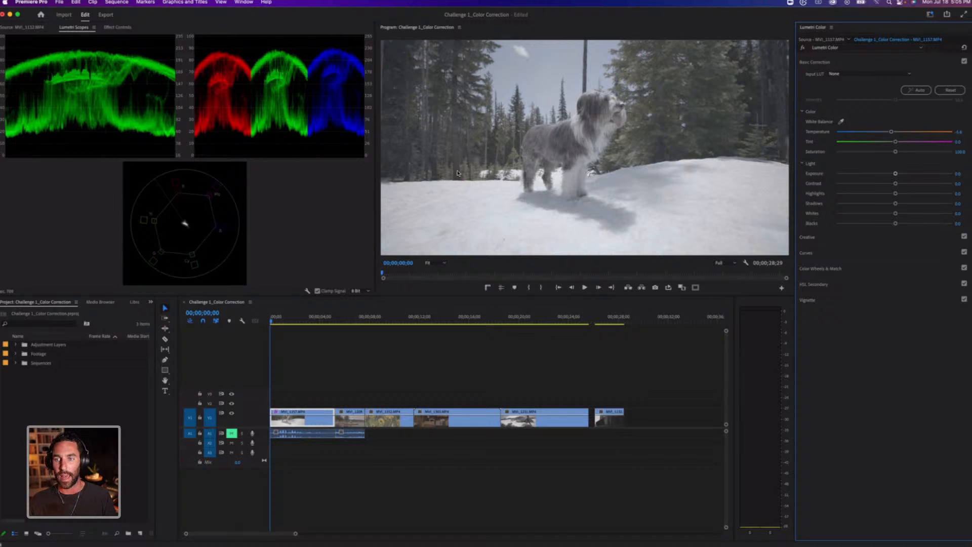
Lower the dog clip's Blacks to about -46 and compare before and after by bypassing the Lumetri effect
left_click_drag(896, 226, 848, 224)
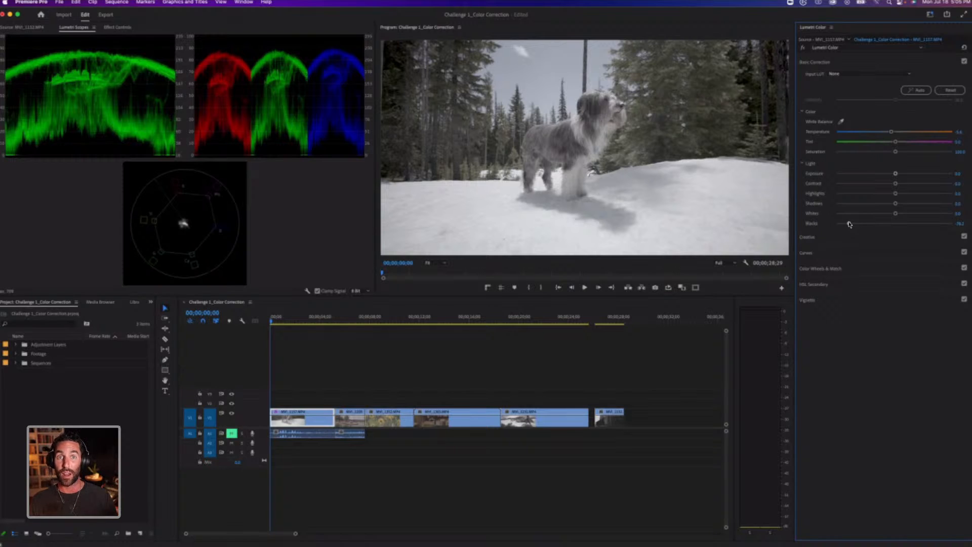
left_click_drag(849, 224, 867, 221)
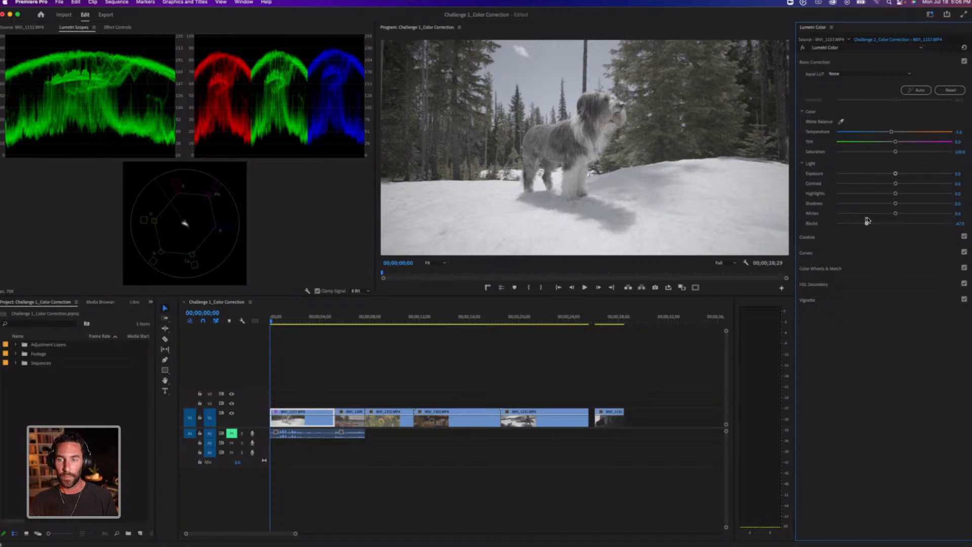
left_click_drag(868, 221, 869, 225)
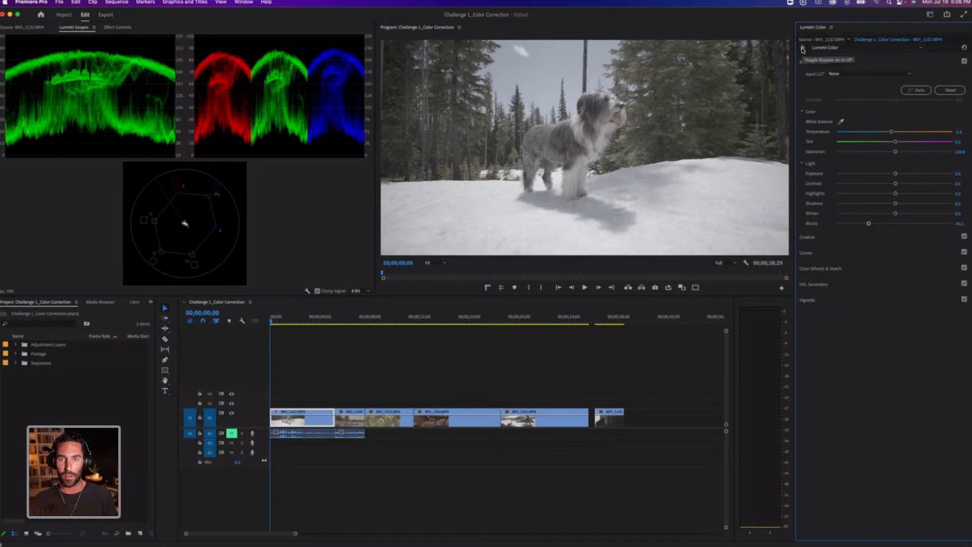
left_click(803, 47)
left_click(803, 48)
left_click(803, 48)
left_click(802, 48)
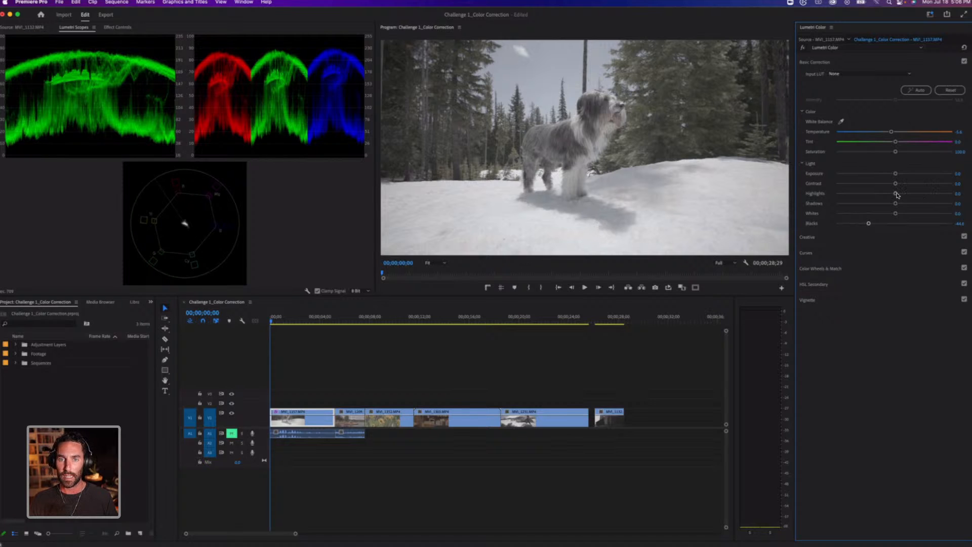
Raise the dog clip's Highlights to about 35
left_click_drag(896, 194, 918, 188)
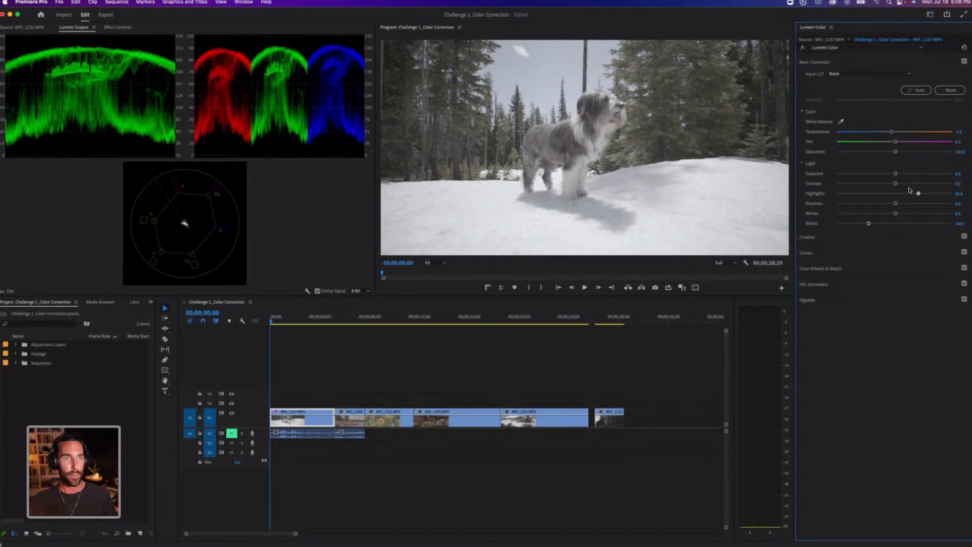
mouse_move(911, 193)
left_mouse_down()
mouse_move(948, 189)
mouse_move(918, 193)
left_mouse_up()
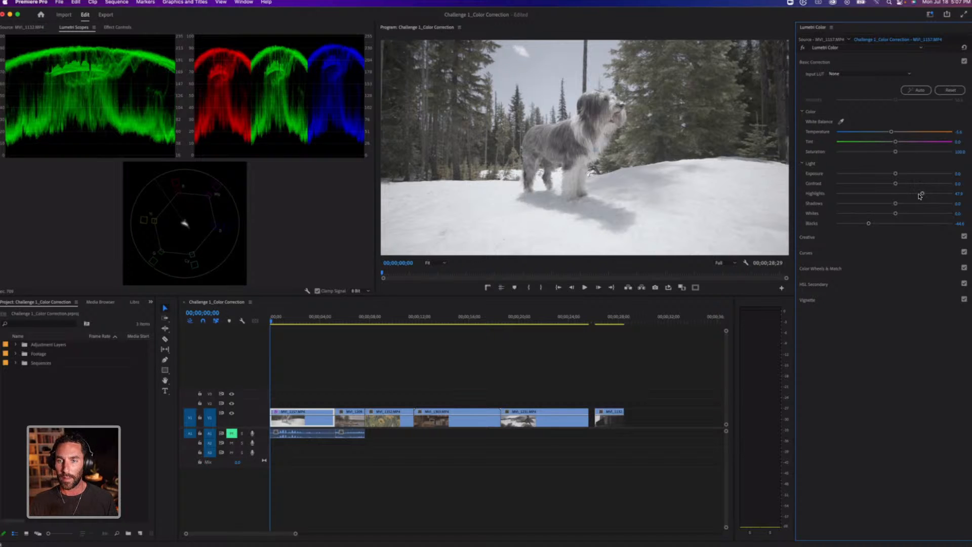
left_click_drag(920, 196, 914, 195)
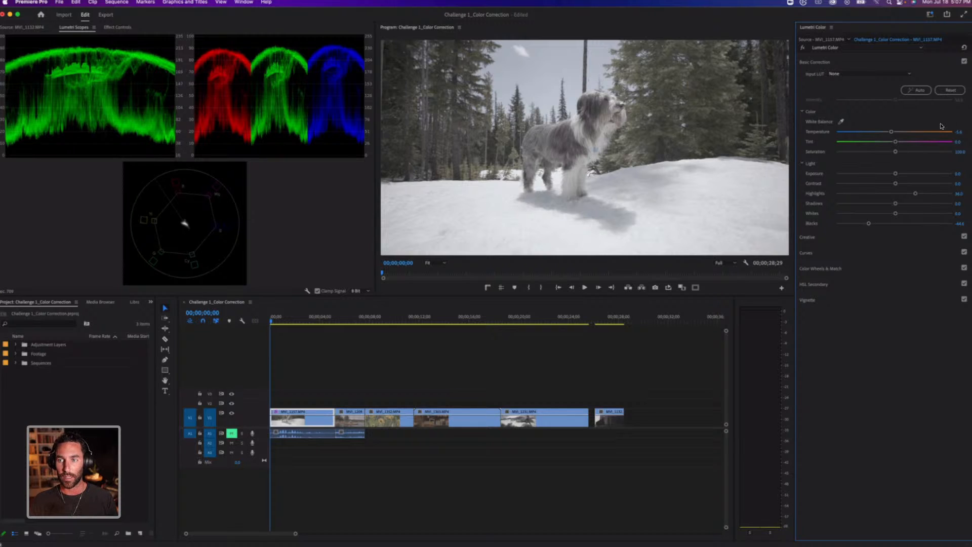
Set the dog clip's Saturation to 130 in Basic Correction
left_click(961, 151)
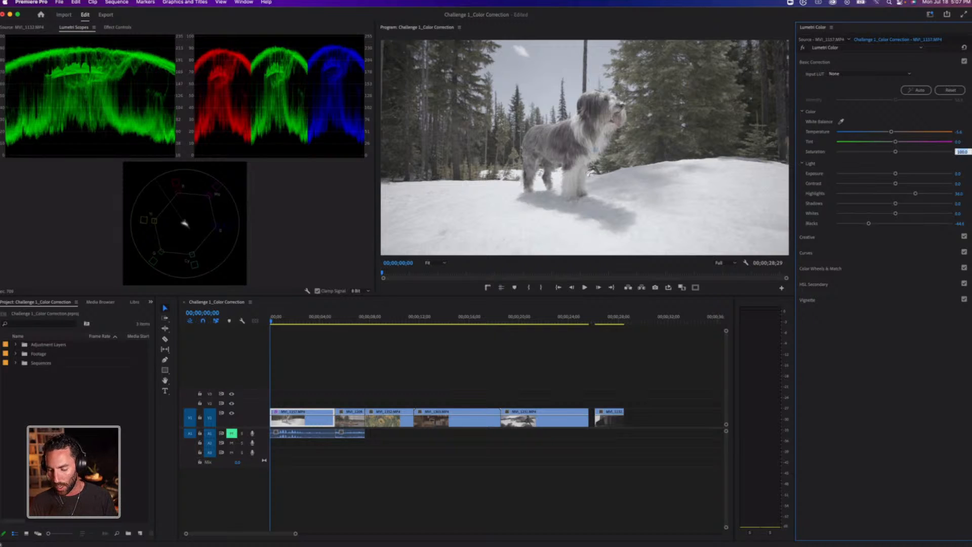
type("130")
key("Return")
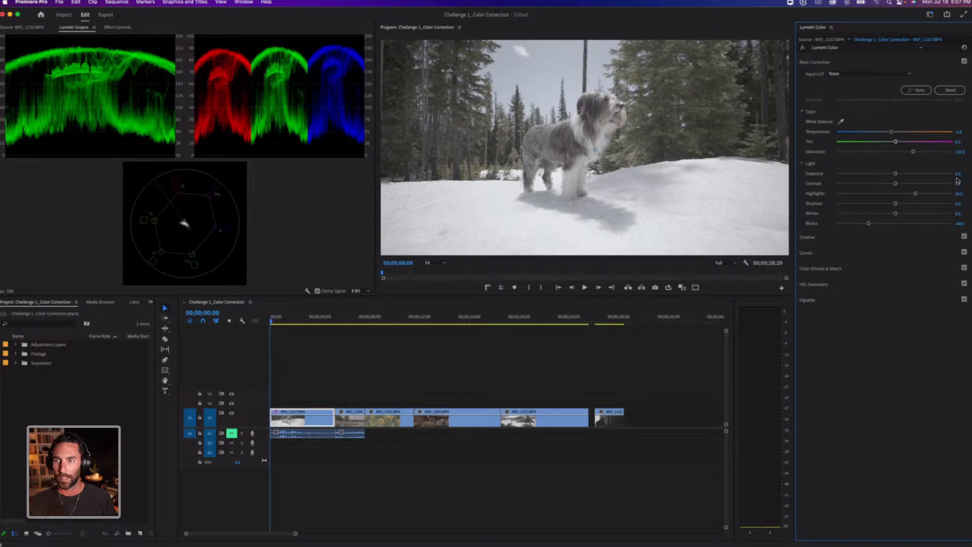
Set the dog clip's Saturation to 145 and compare before and after by bypassing the Lumetri effect
left_click(961, 152)
type("145")
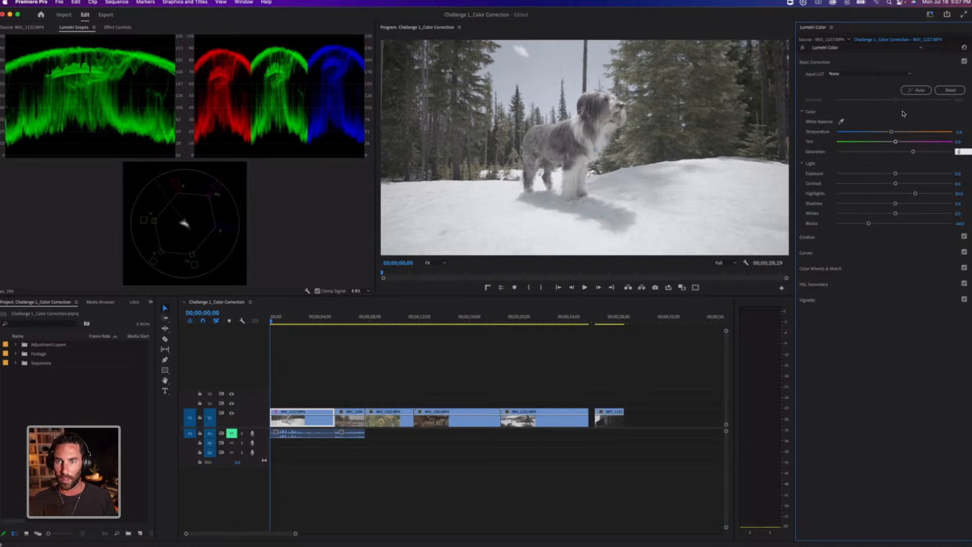
key("Return")
left_click(803, 48)
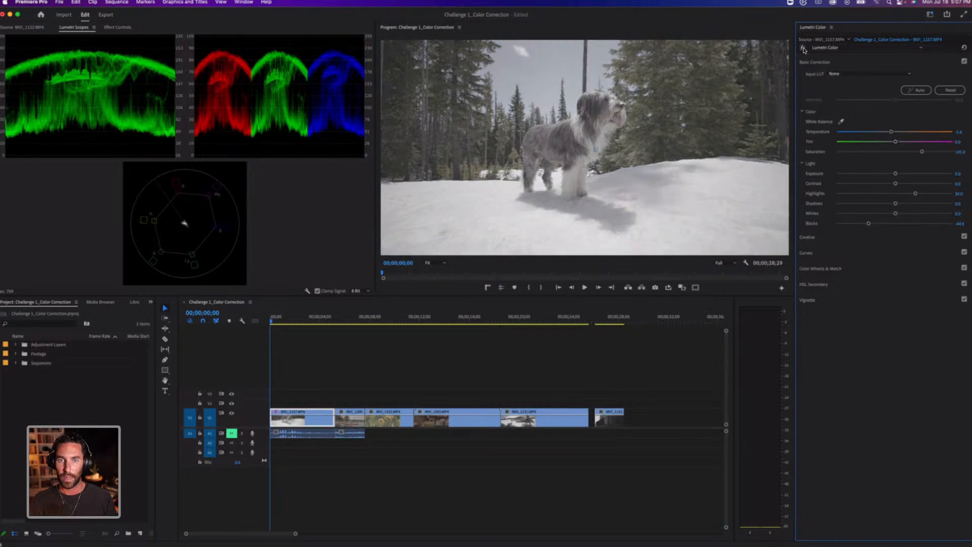
left_click(803, 48)
left_click(803, 48)
left_click(803, 48)
left_click(803, 48)
left_click(803, 48)
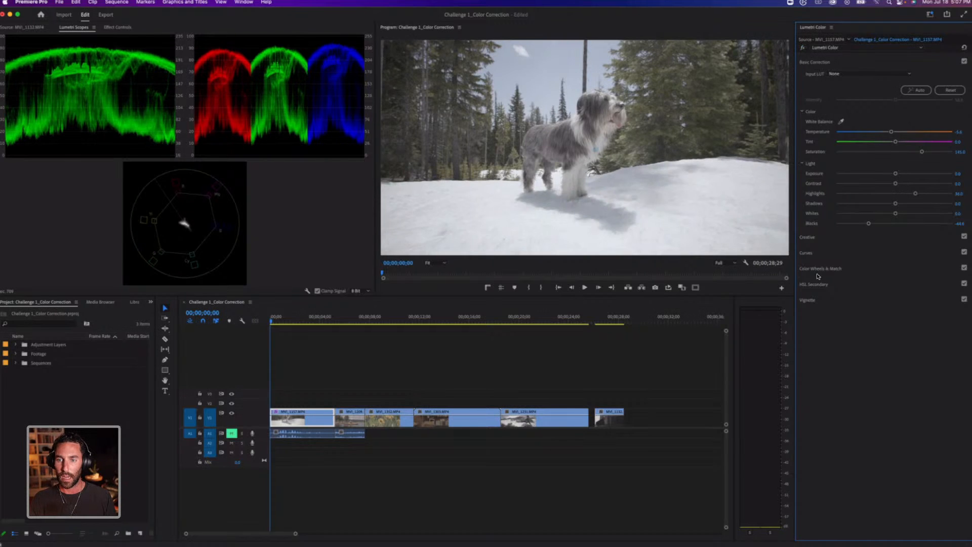
Raise the dog clip's Creative Vibrance to about 25 and compare the image with and without the Lumetri effect
left_click(808, 237)
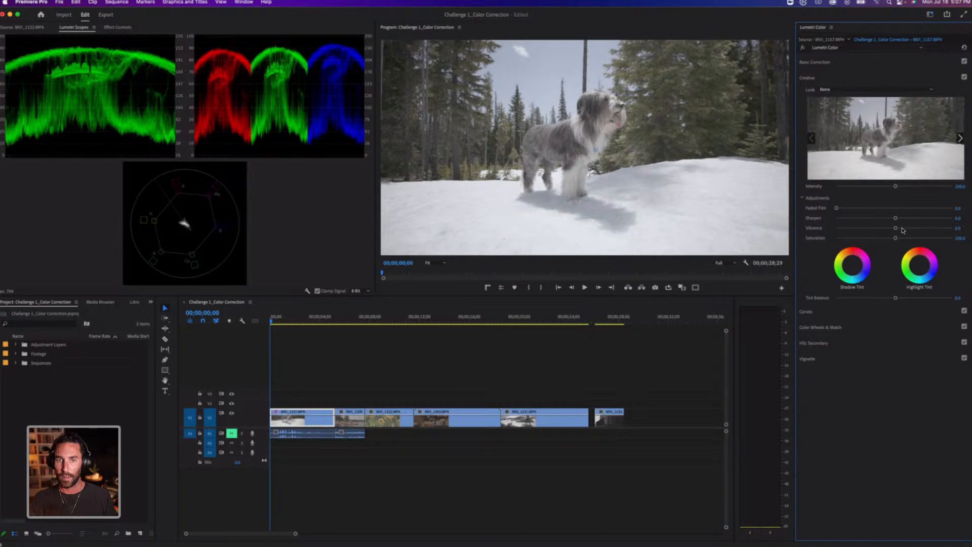
mouse_move(895, 228)
left_mouse_down()
mouse_move(927, 223)
mouse_move(861, 229)
mouse_move(909, 228)
left_mouse_up()
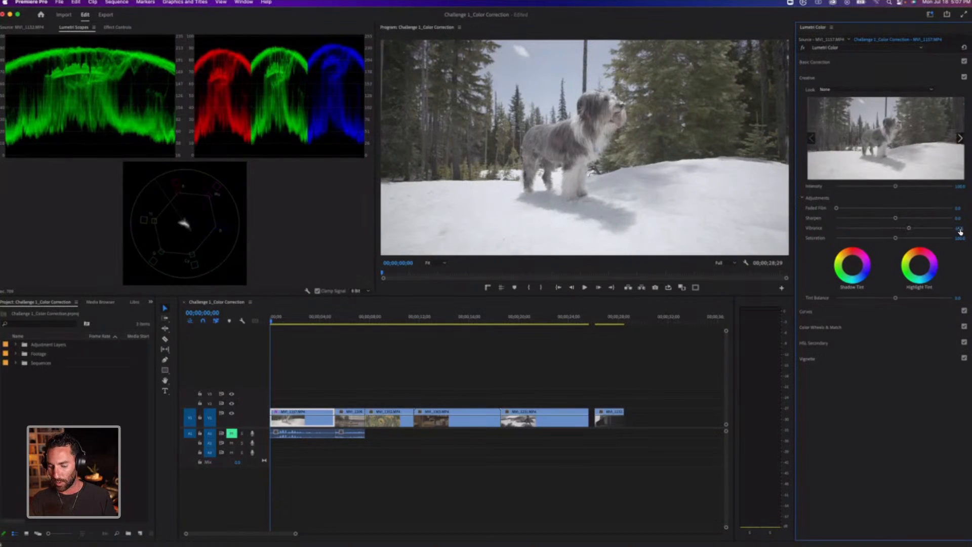
left_click(960, 228)
key("Return")
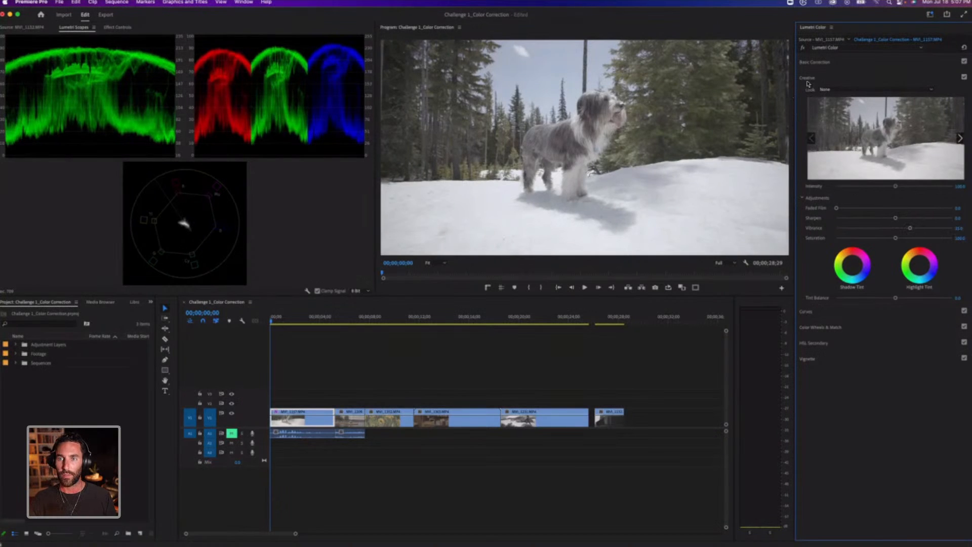
left_click(803, 48)
left_click(802, 48)
left_click(802, 48)
left_click(802, 48)
left_click(802, 48)
left_click(802, 48)
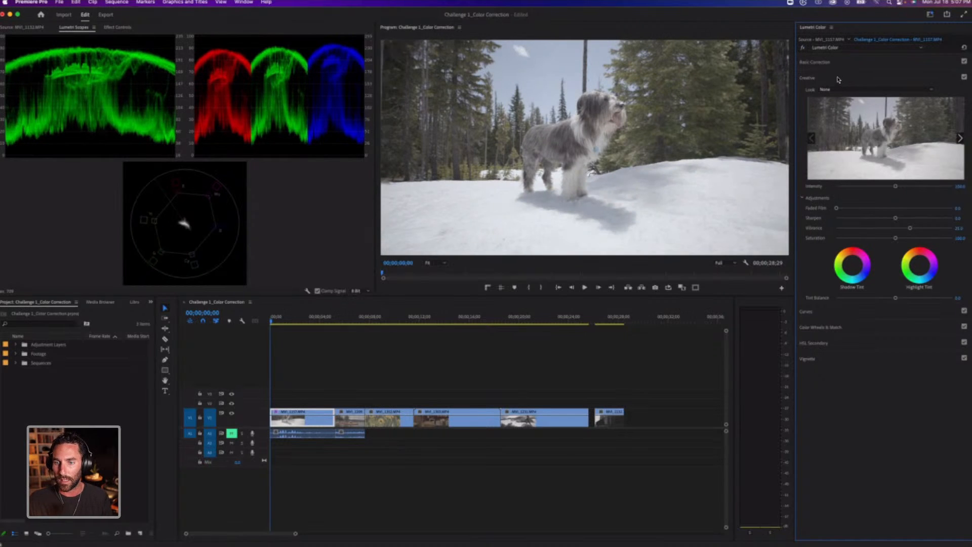
Add three control points to the dog clip's RGB curve, in the shadows, midtones and highlights
left_click(809, 312)
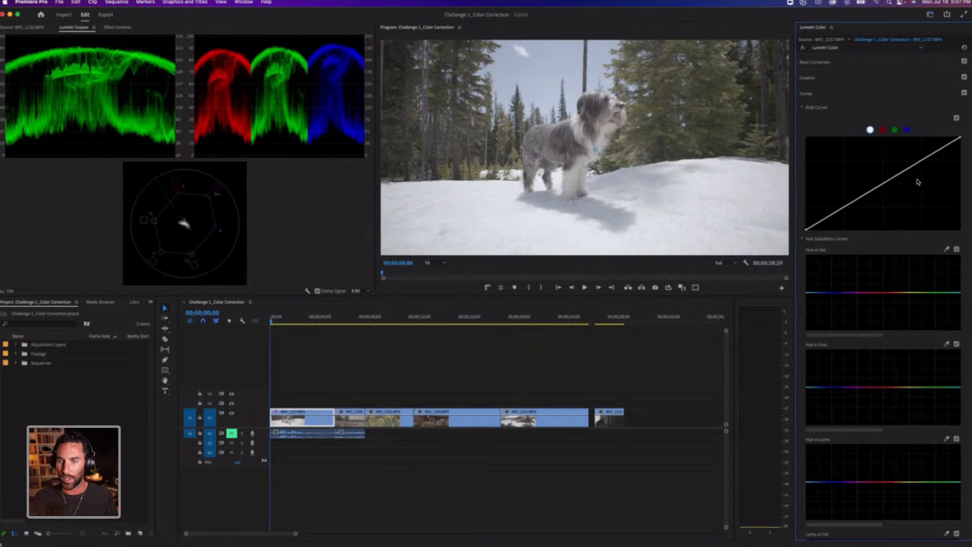
left_click(843, 208)
left_click(885, 182)
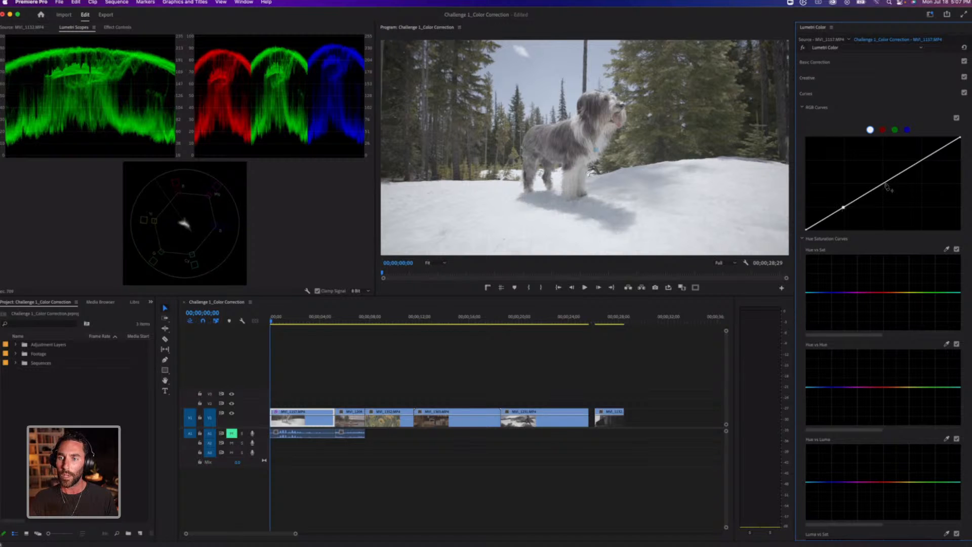
left_click(925, 159)
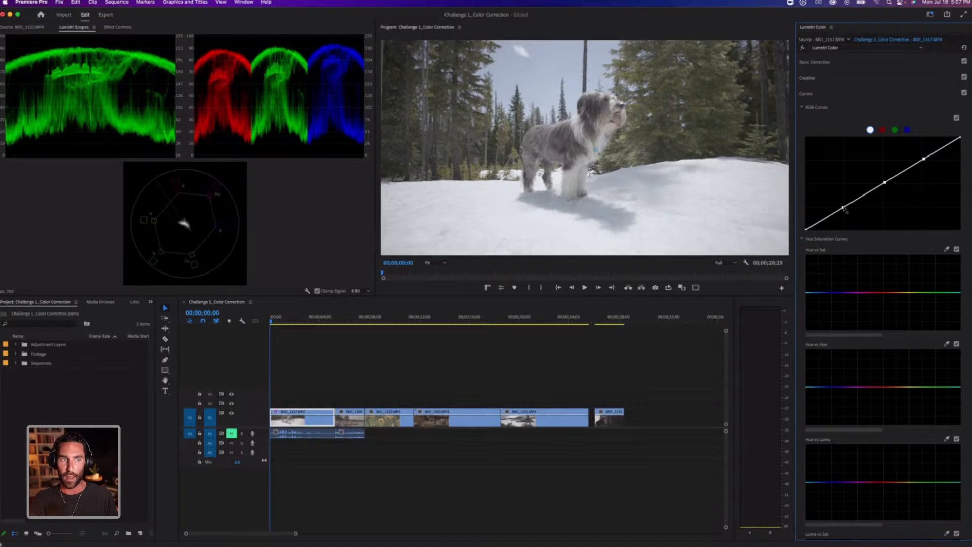
Pull the RGB curve's shadow point down slightly, and compare with Curves and the whole Lumetri effect bypassed
left_click_drag(843, 207, 844, 211)
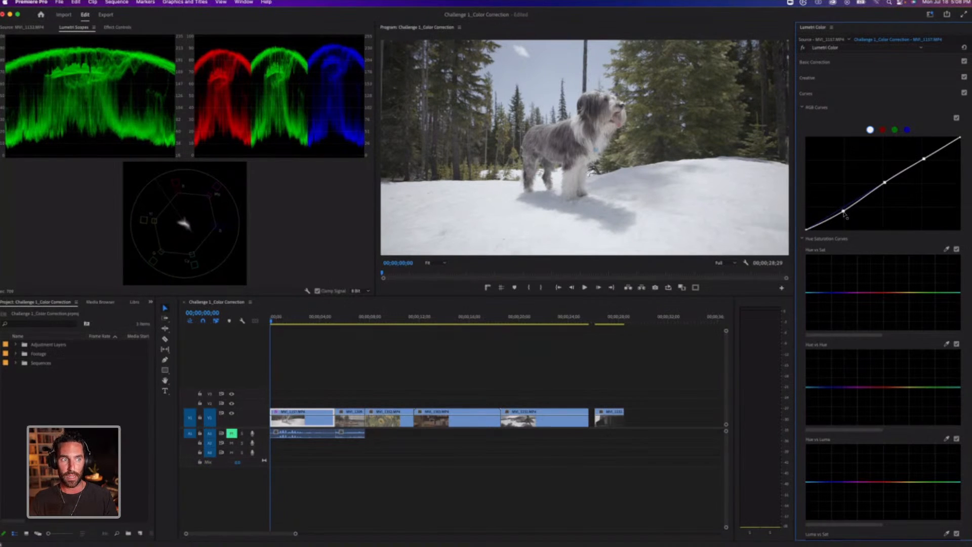
left_click_drag(844, 214, 844, 212)
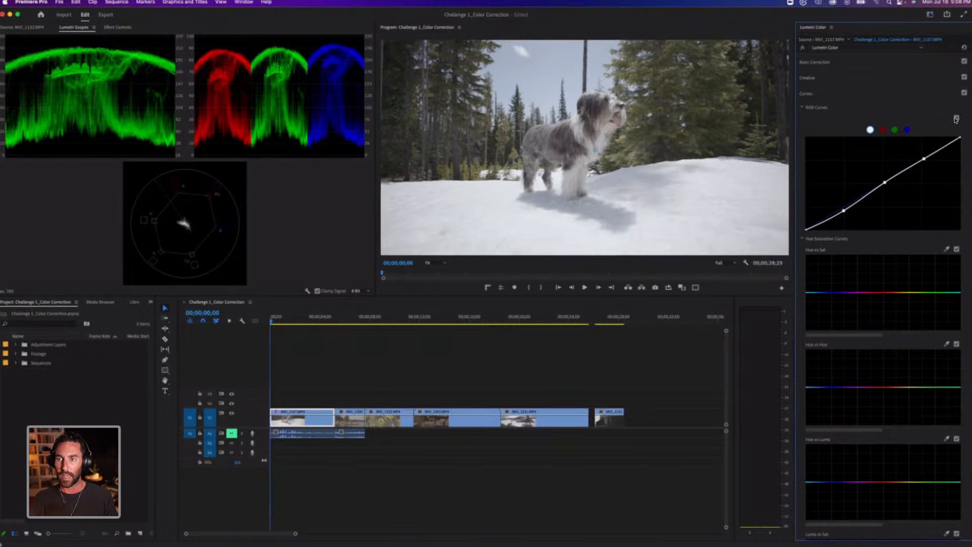
left_click(965, 94)
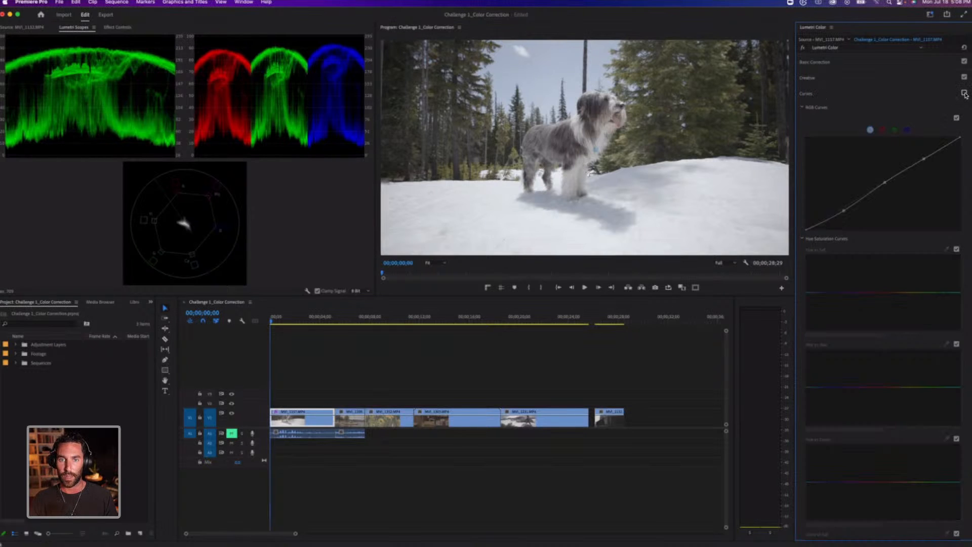
left_click(966, 94)
left_click(965, 94)
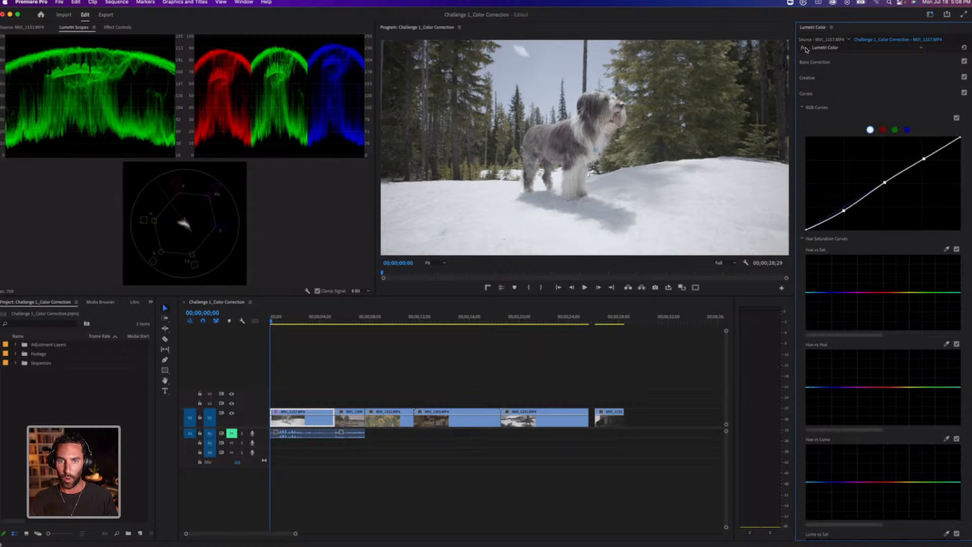
left_click(804, 48)
left_click(803, 48)
key("super+z")
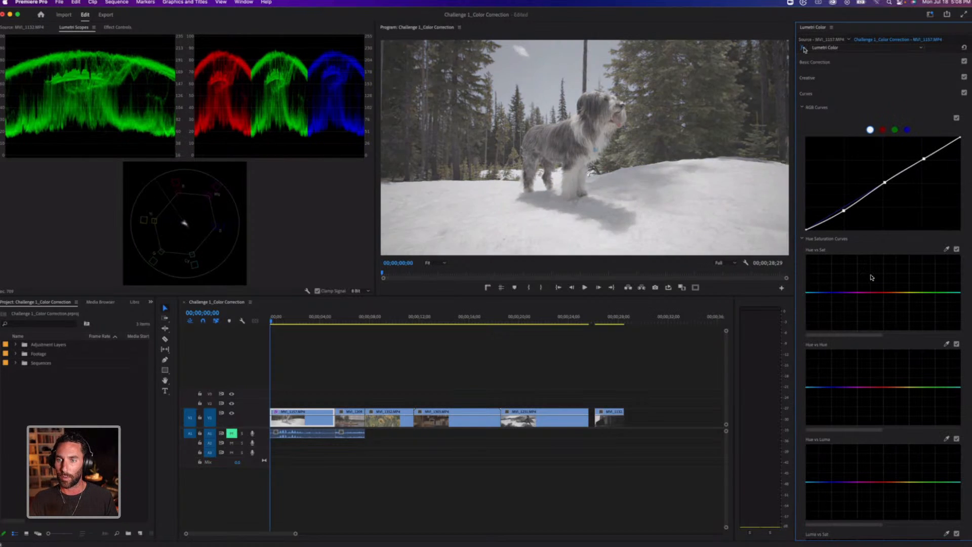
key("super+z")
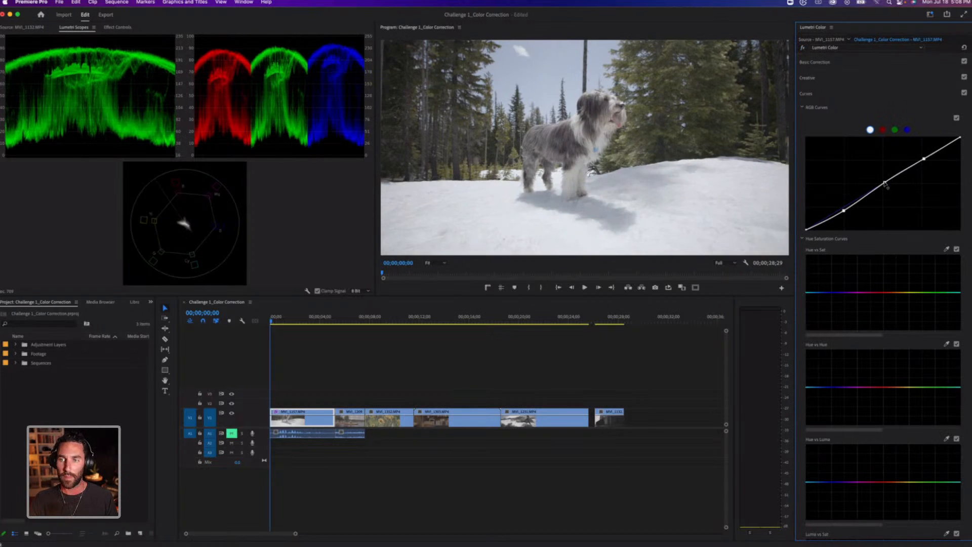
Raise the RGB curve's midtone point slightly and compare before and after by bypassing RGB Curves
left_click_drag(884, 182, 884, 180)
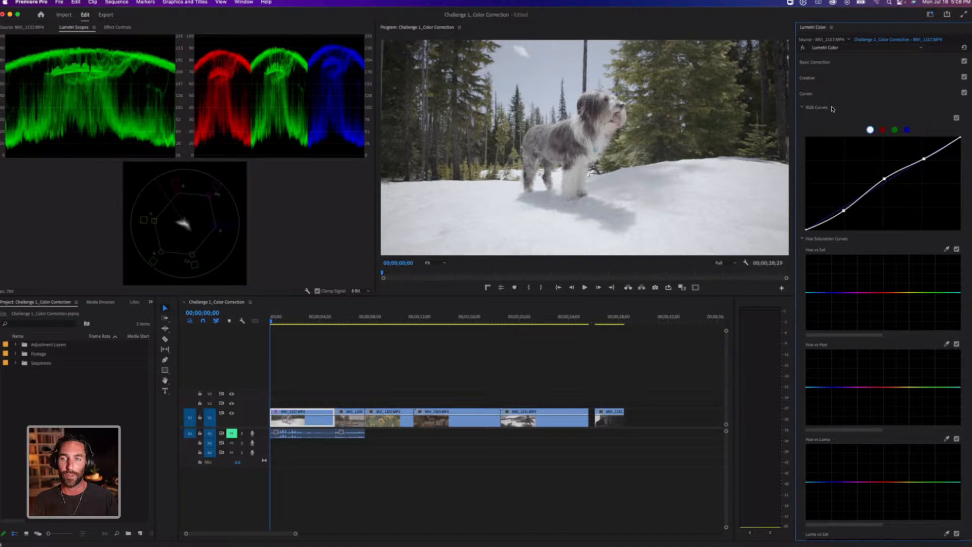
left_click(957, 120)
left_click(956, 119)
left_click(957, 119)
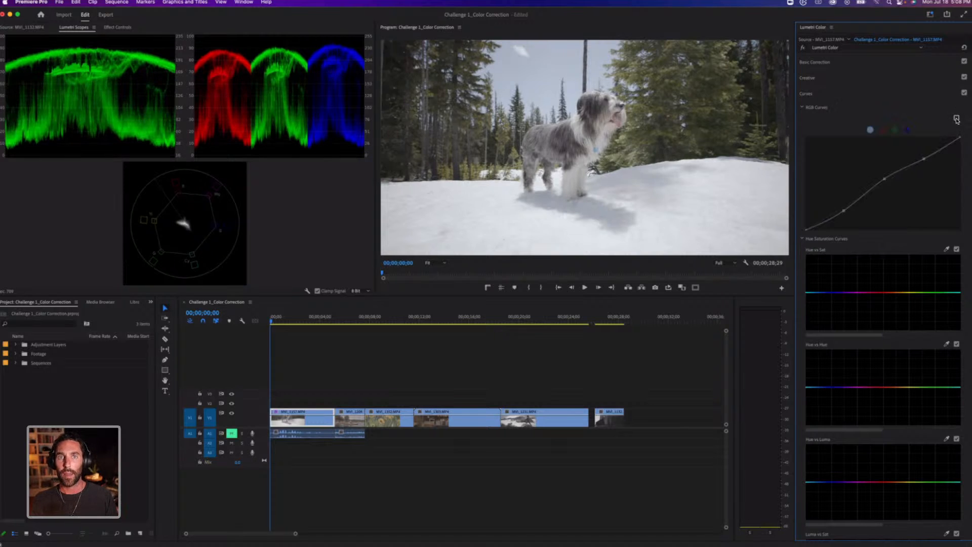
left_click(957, 119)
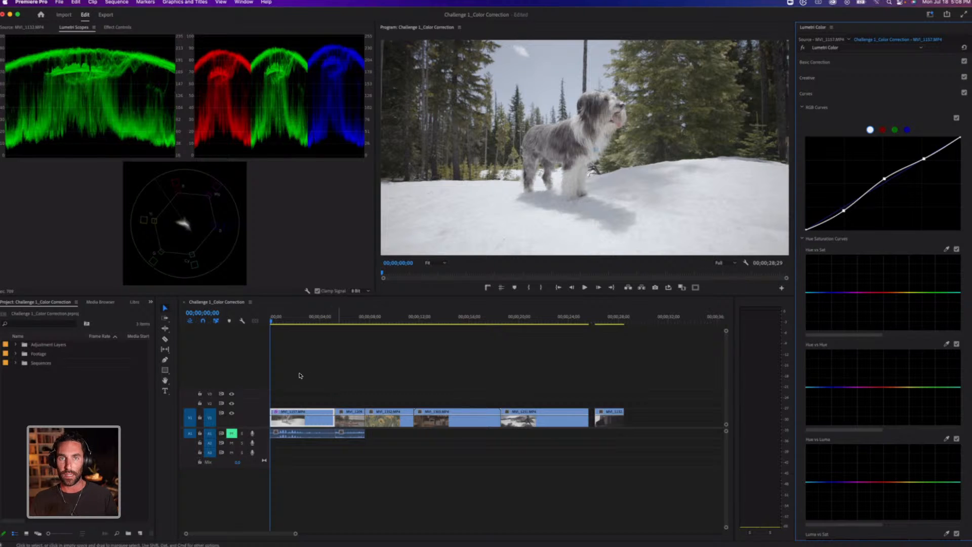
Move the playhead to the kayak clip, select it and open its Basic Correction settings
left_click(353, 321)
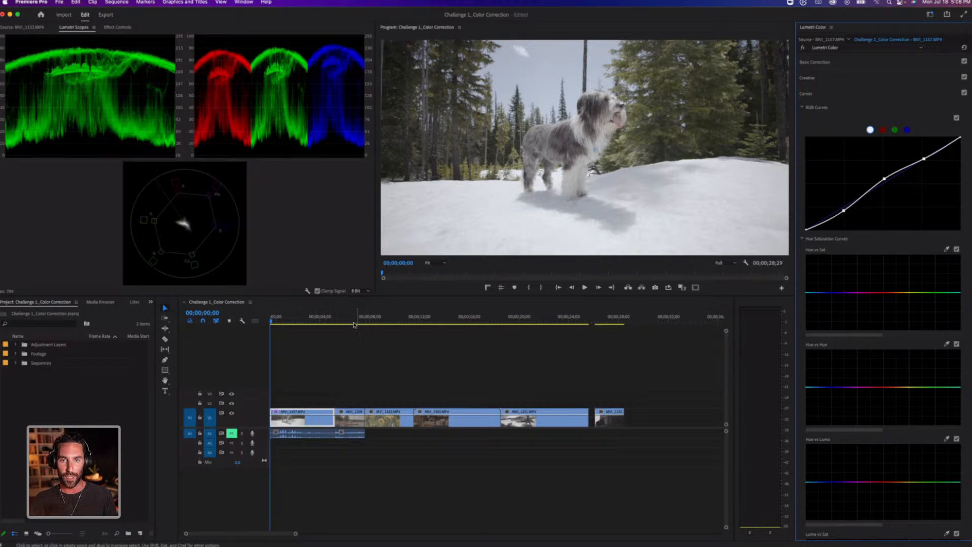
left_click(374, 346)
left_click(349, 416)
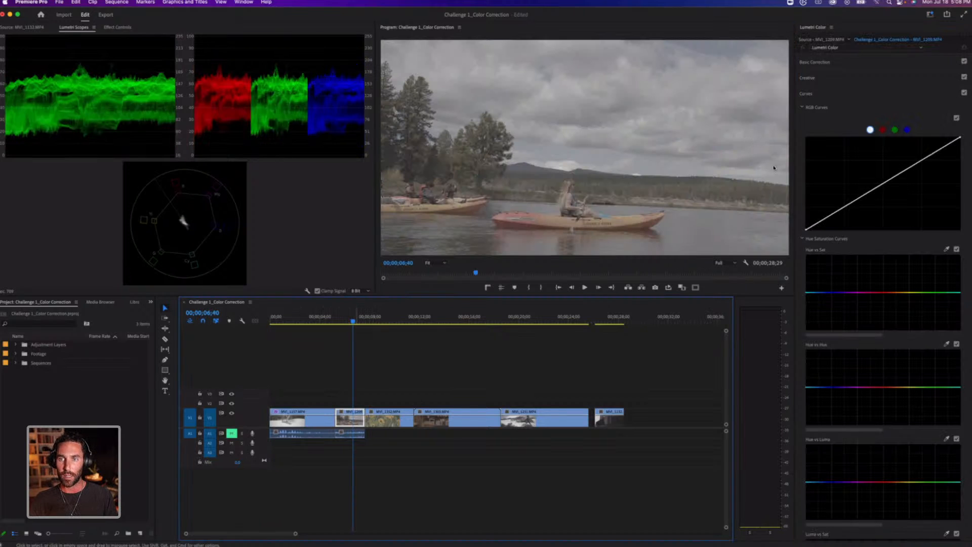
left_click(814, 63)
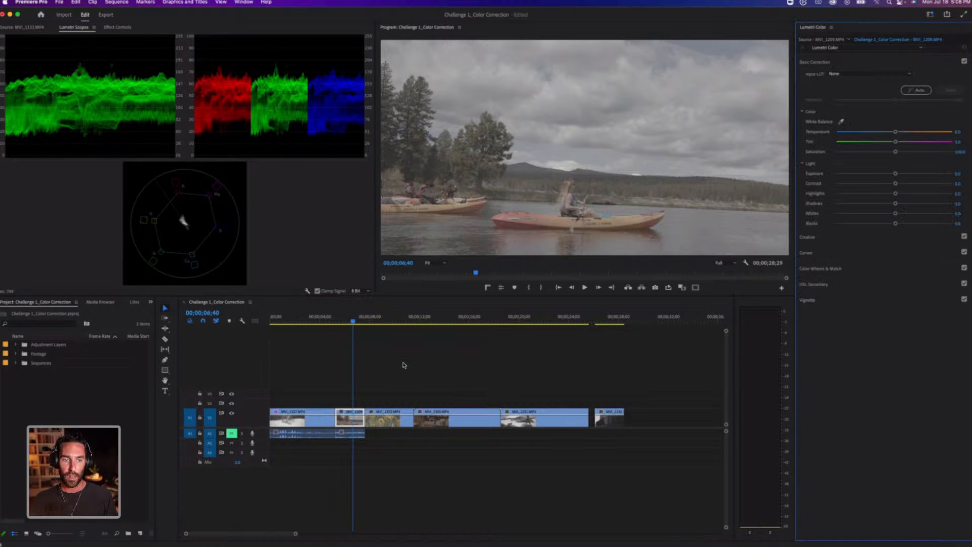
Turn on Comparison View with the dog shot as reference and the kayak clip at 00;00;06;00 as the current frame
mouse_move(329, 323)
left_mouse_down()
mouse_move(349, 320)
mouse_move(329, 321)
left_mouse_up()
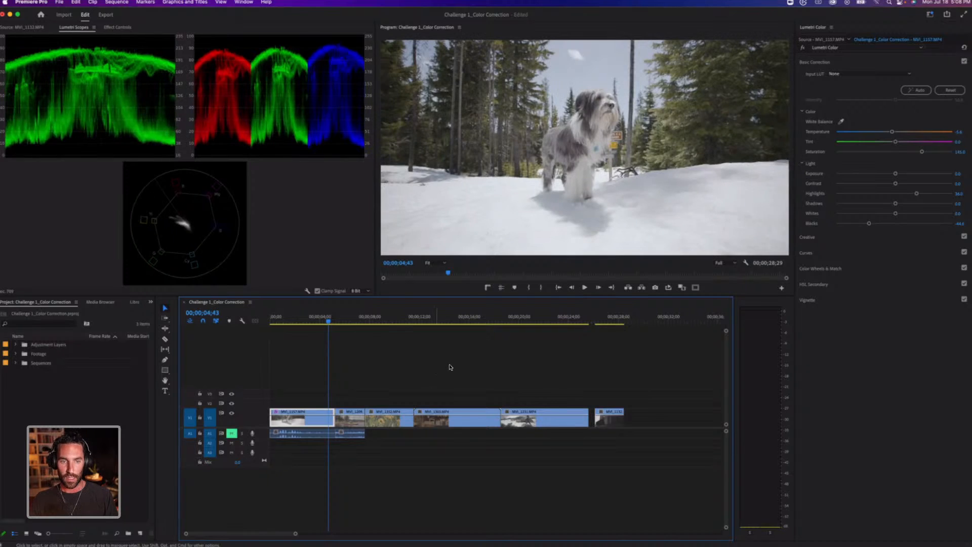
key("=")
left_click(377, 322)
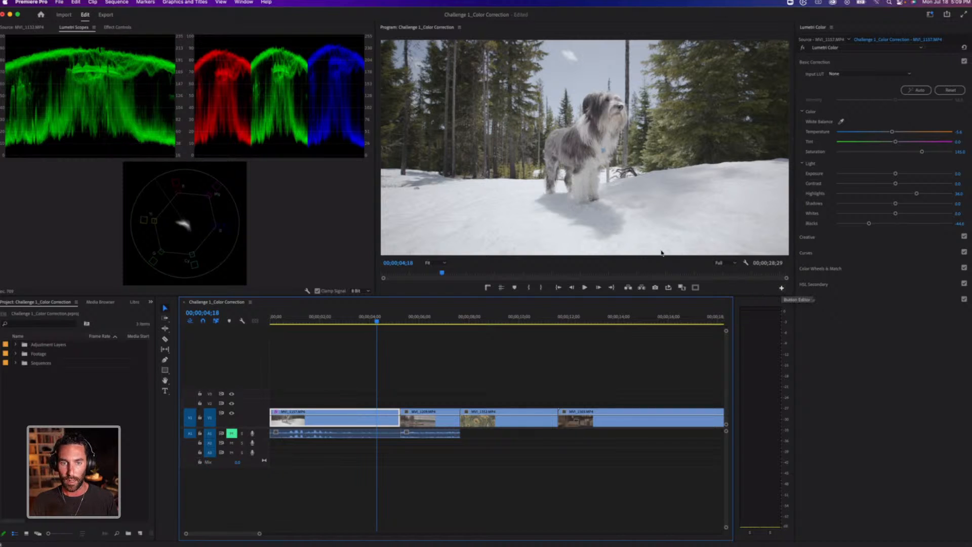
left_click(781, 289)
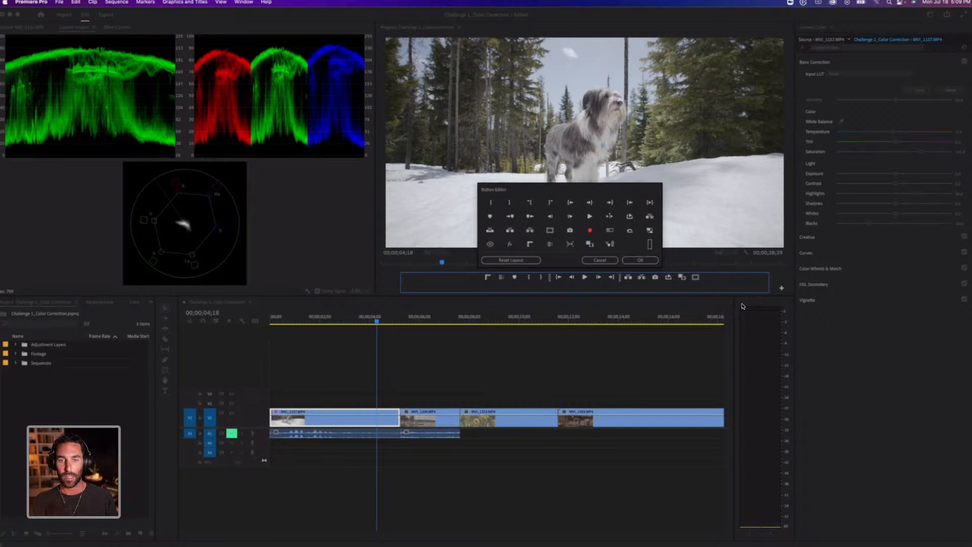
left_click(598, 260)
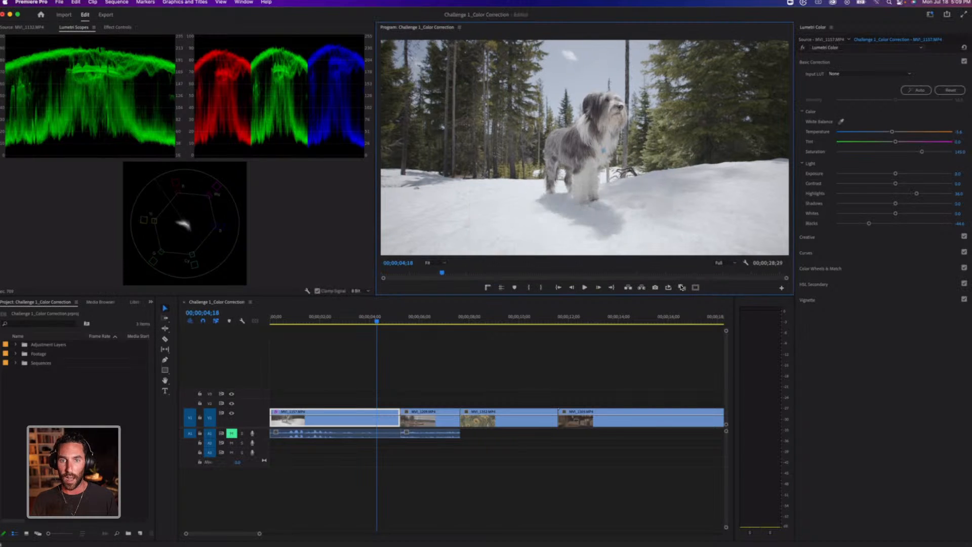
left_click(682, 288)
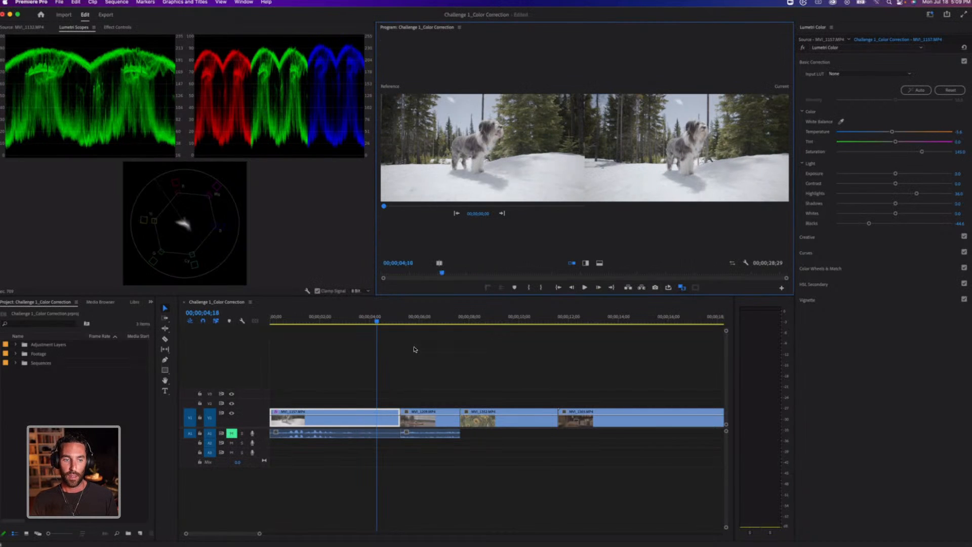
left_click_drag(377, 323, 419, 322)
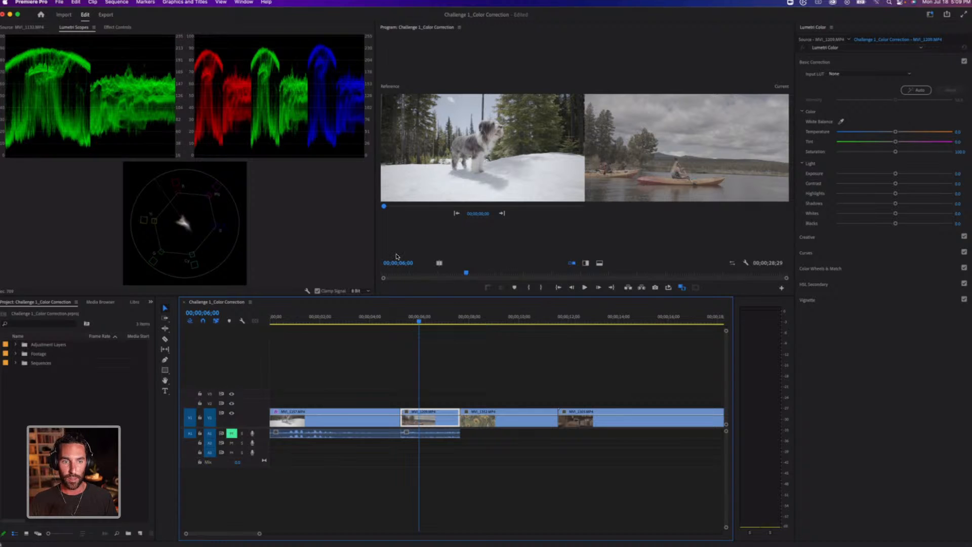
Enlarge the Program monitor and widen it towards the scopes by resizing the surrounding panels
left_click_drag(375, 248, 319, 251)
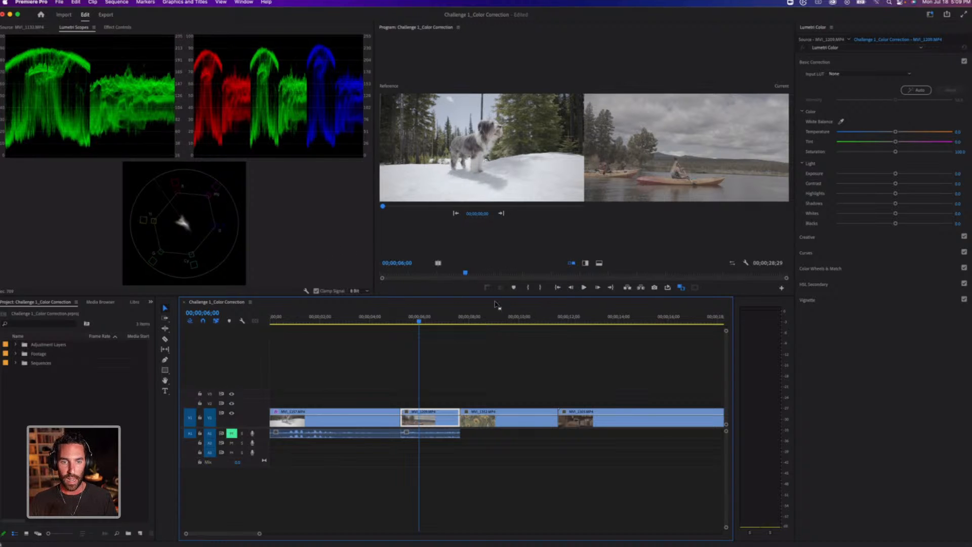
left_click_drag(485, 340, 485, 356)
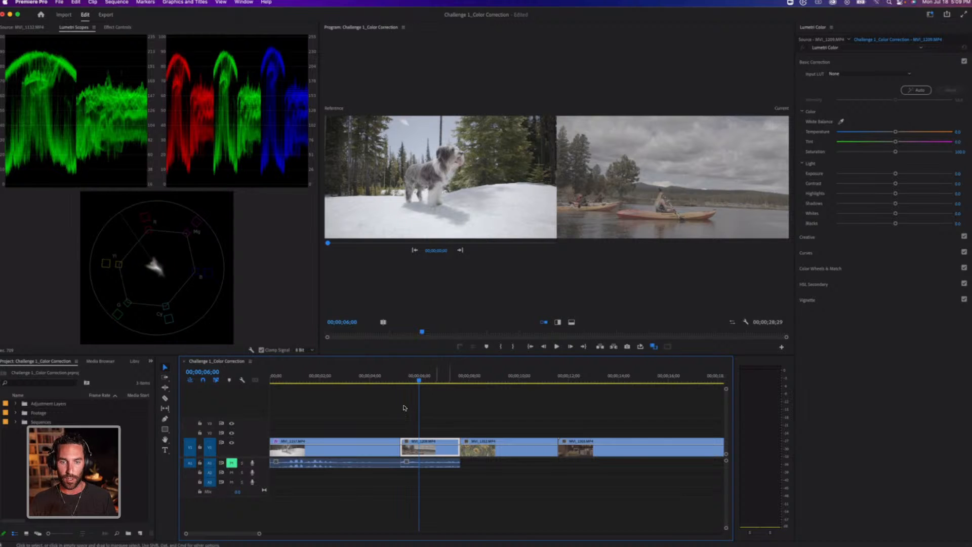
Preview the vertical split, horizontal split and side-by-side comparison layouts, and return to the normal view with the kayak clip selected
left_click(557, 323)
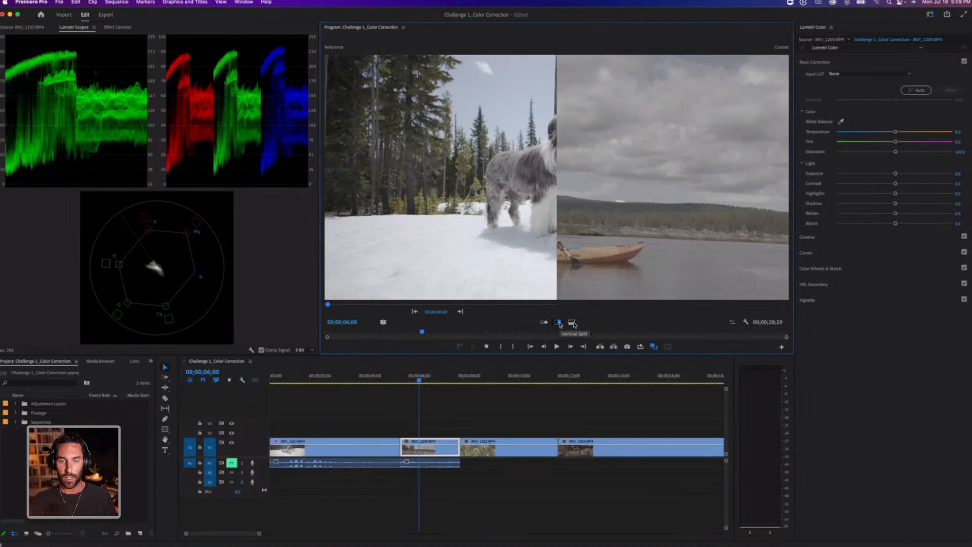
left_click(571, 322)
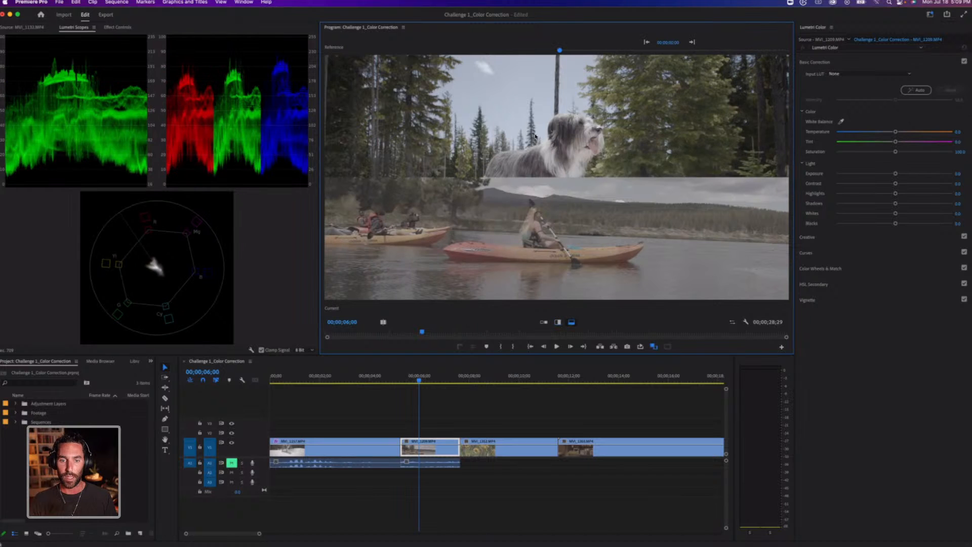
left_click(544, 323)
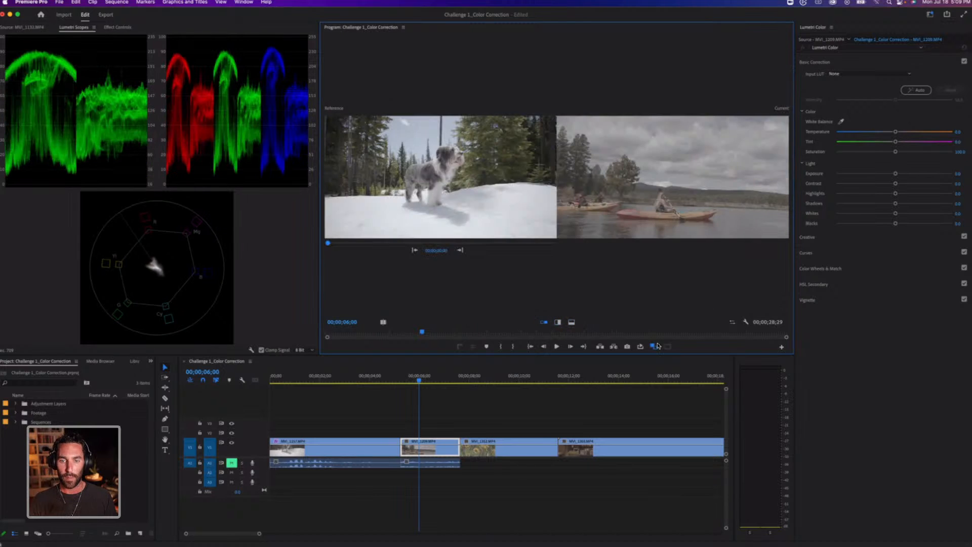
left_click(653, 346)
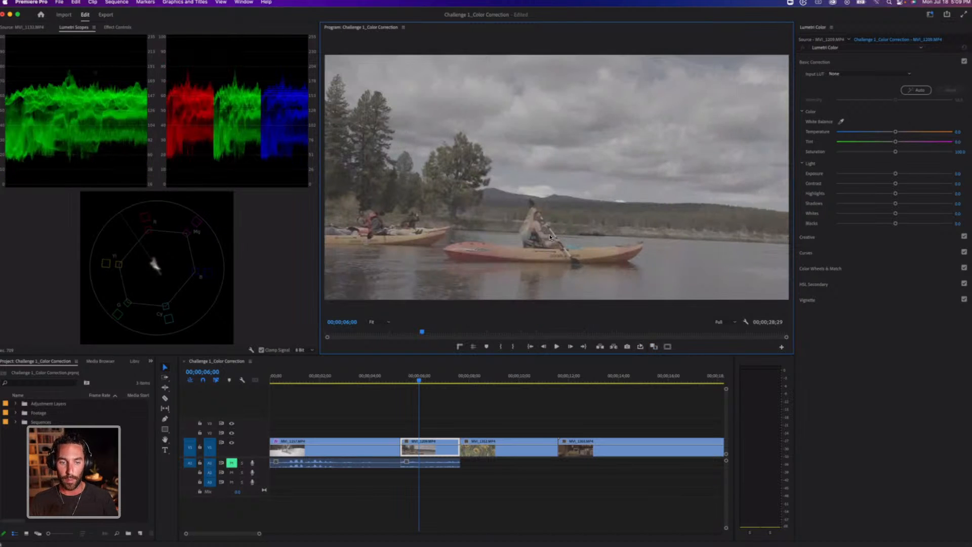
left_click(457, 420)
left_click(441, 444)
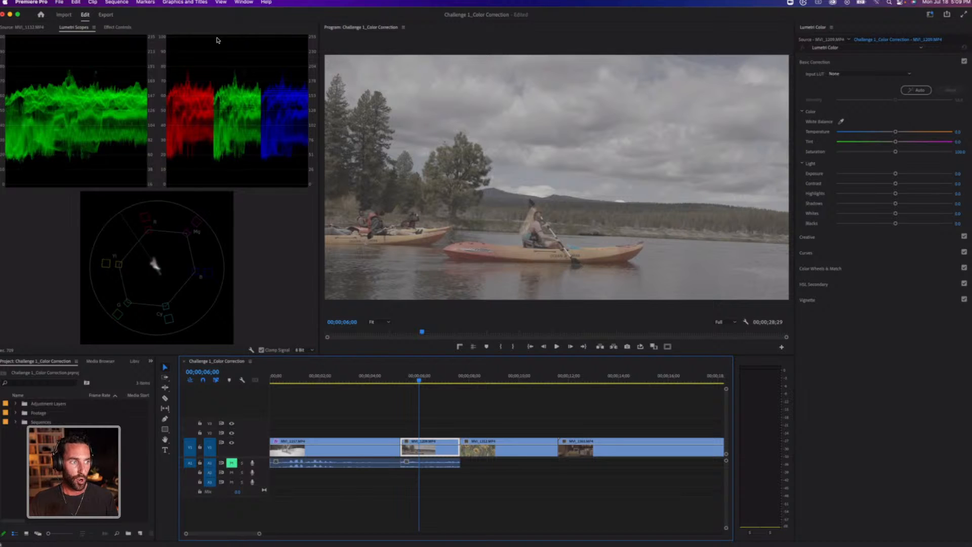
key("super+Tab")
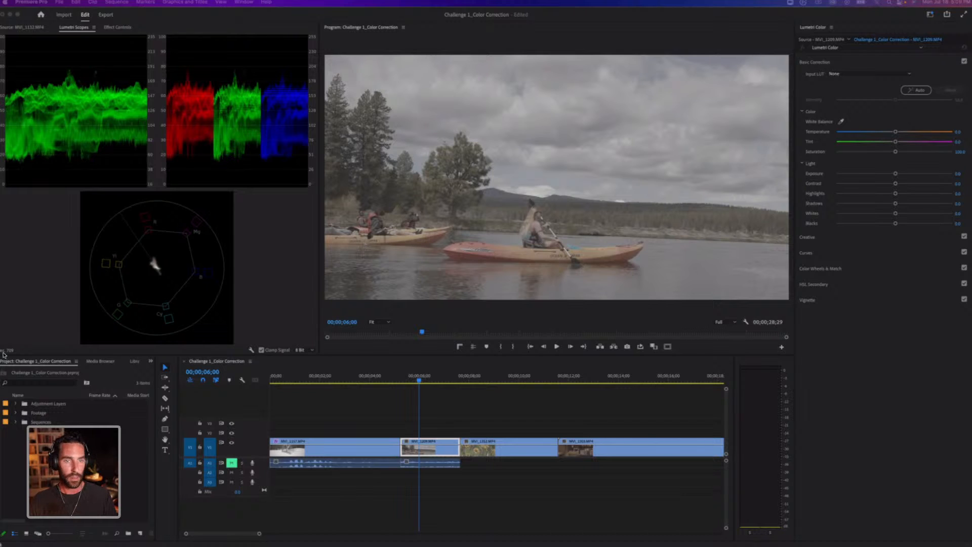
key("super+Tab")
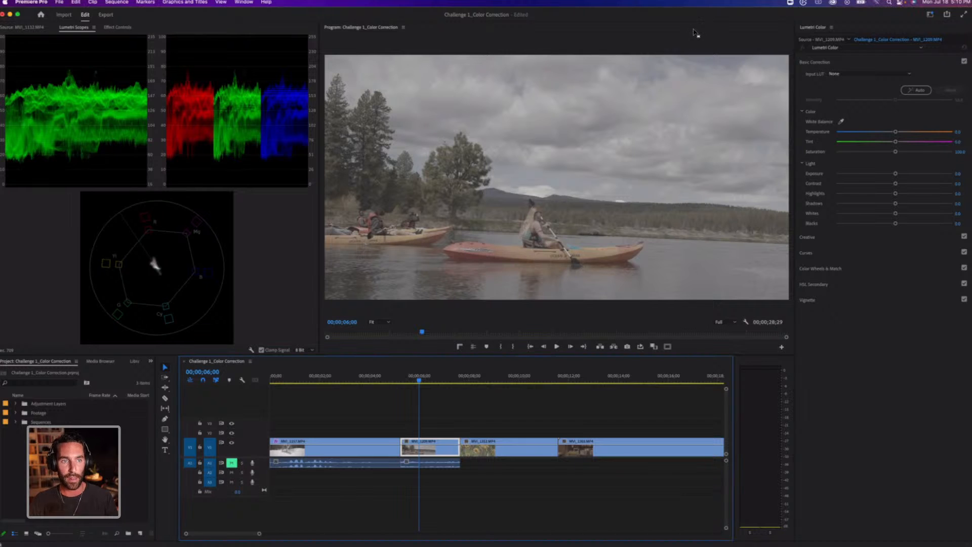
Try Saturation values of 130 and 140 on the kayak clip, and raise it further to about 151
left_click(961, 151)
type("130")
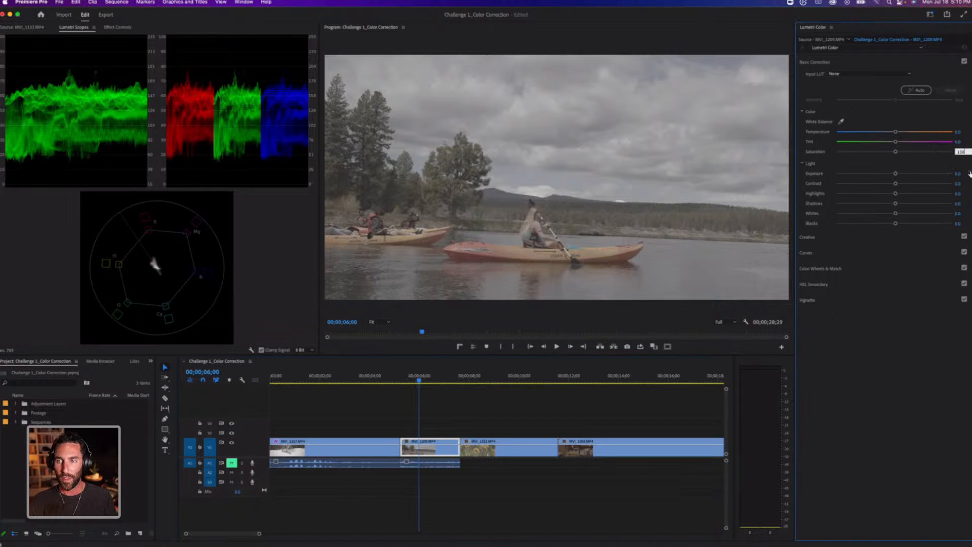
key("Return")
left_click(960, 152)
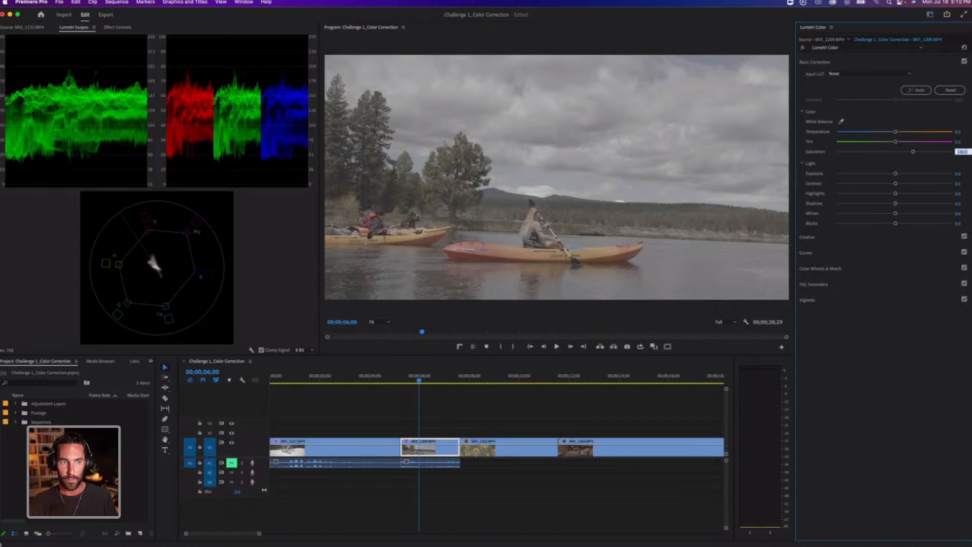
type("140")
key("Return")
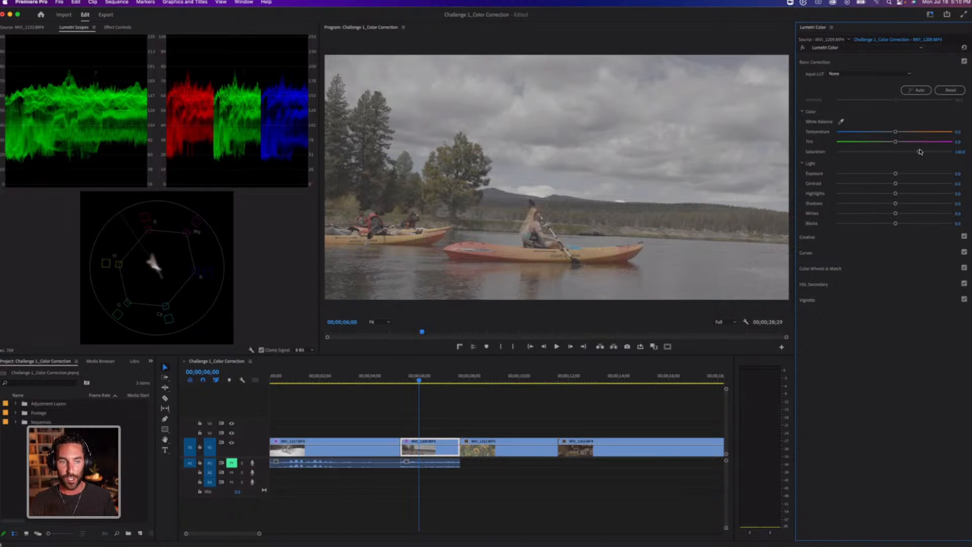
mouse_move(919, 153)
left_mouse_down()
mouse_move(968, 150)
mouse_move(924, 151)
left_mouse_up()
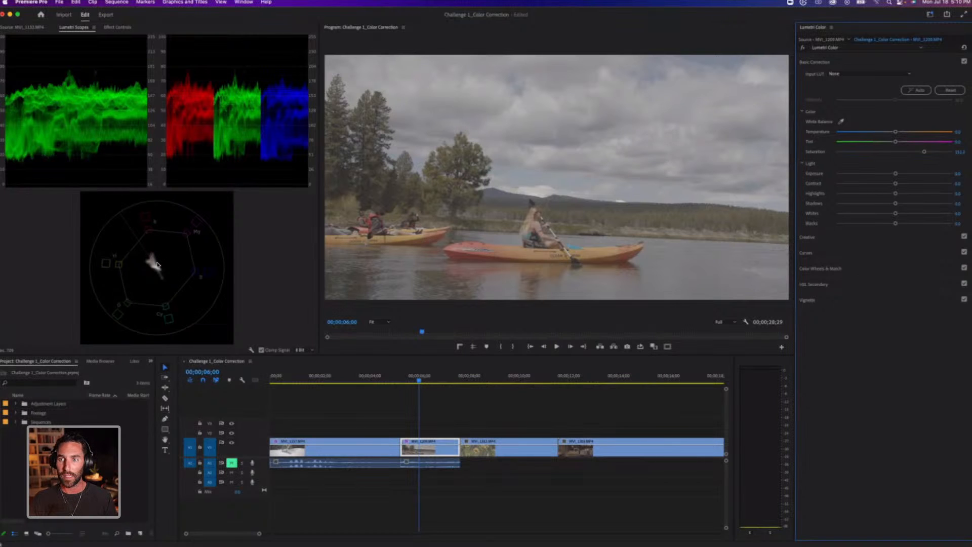
Try a warmer Temperature of about 15 on the kayak clip, and undo the temperature changes
mouse_move(896, 132)
left_mouse_down()
mouse_move(919, 131)
mouse_move(903, 130)
left_mouse_up()
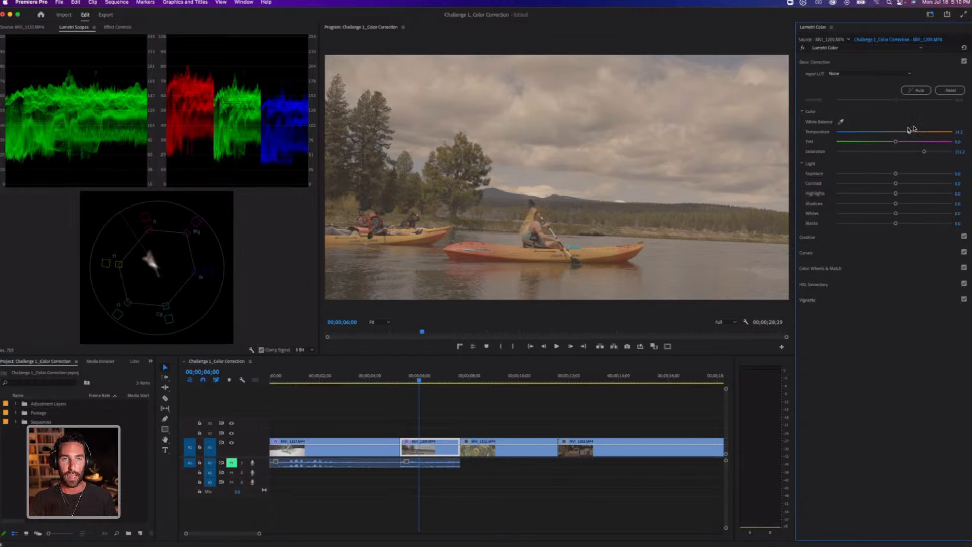
left_click_drag(910, 131, 914, 131)
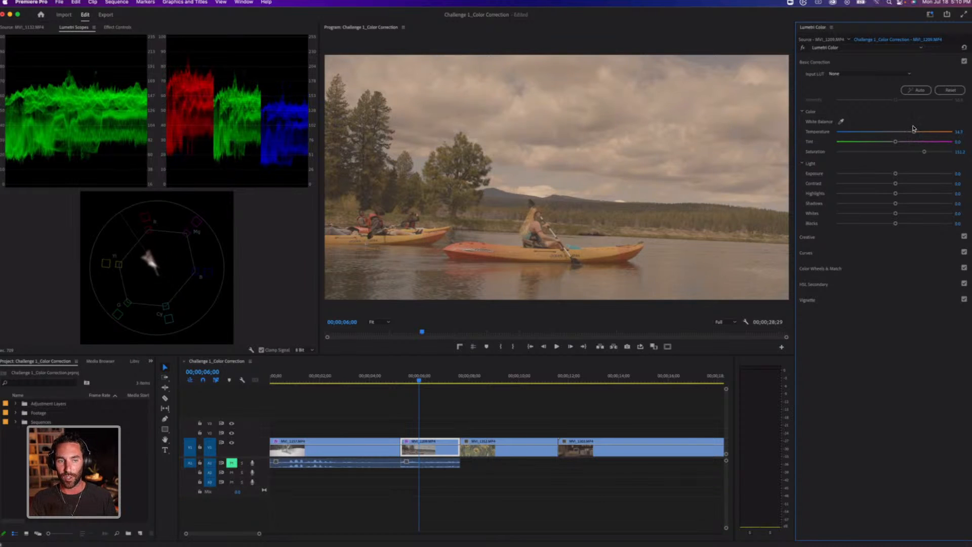
key("super+z")
key("super+z")
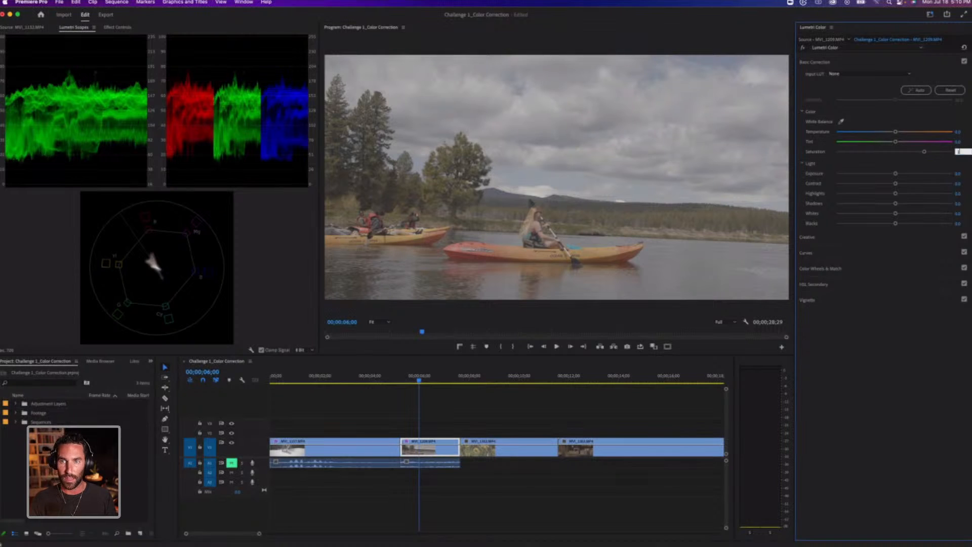
Set the kayak clip's Saturation to 150 and lower its Blacks to about -38
key("Return")
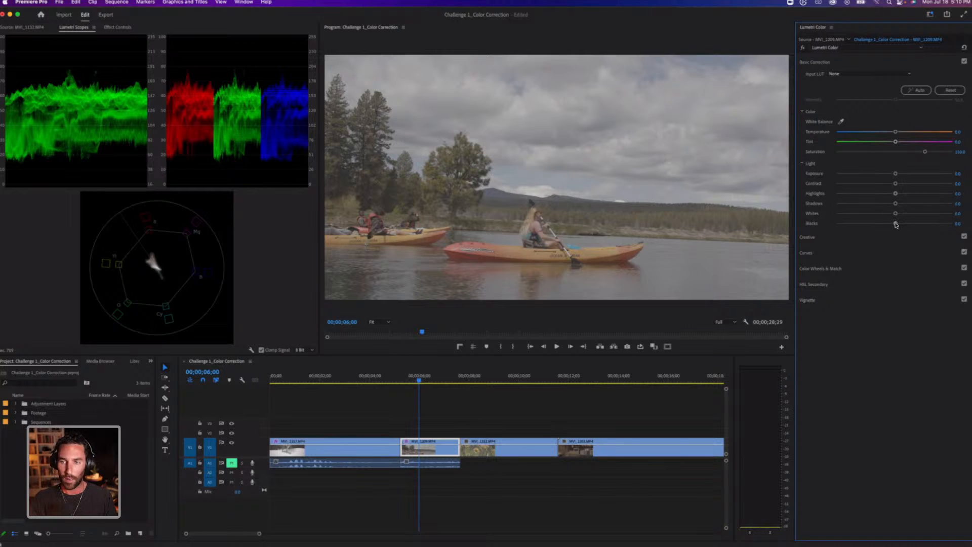
left_click_drag(897, 225, 873, 227)
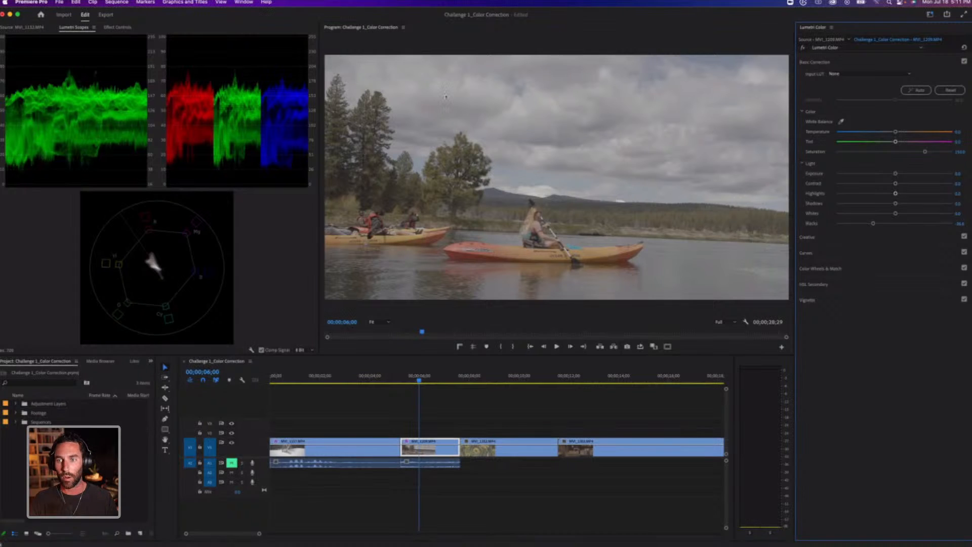
Raise the kayak clip's Highlights and set them to 35
left_click_drag(895, 194, 911, 193)
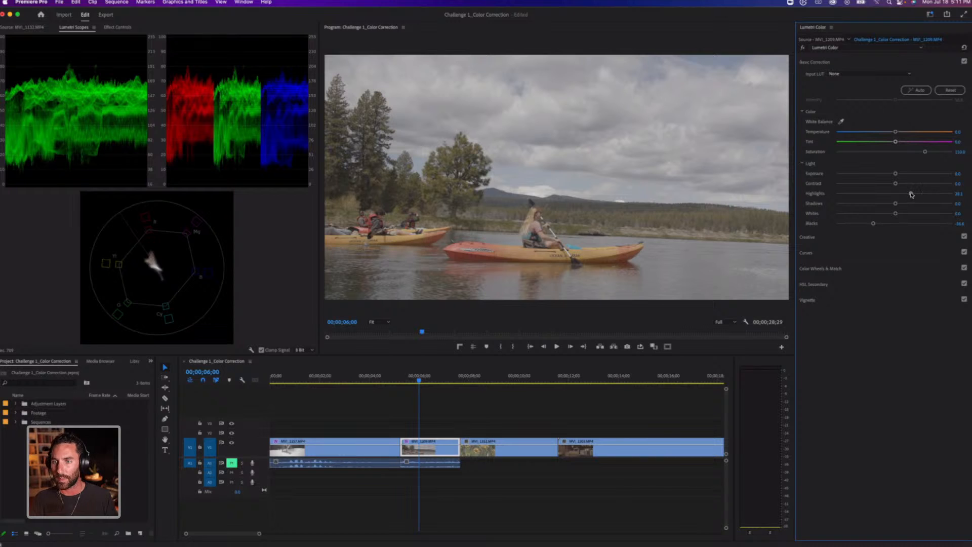
left_click_drag(913, 194, 914, 194)
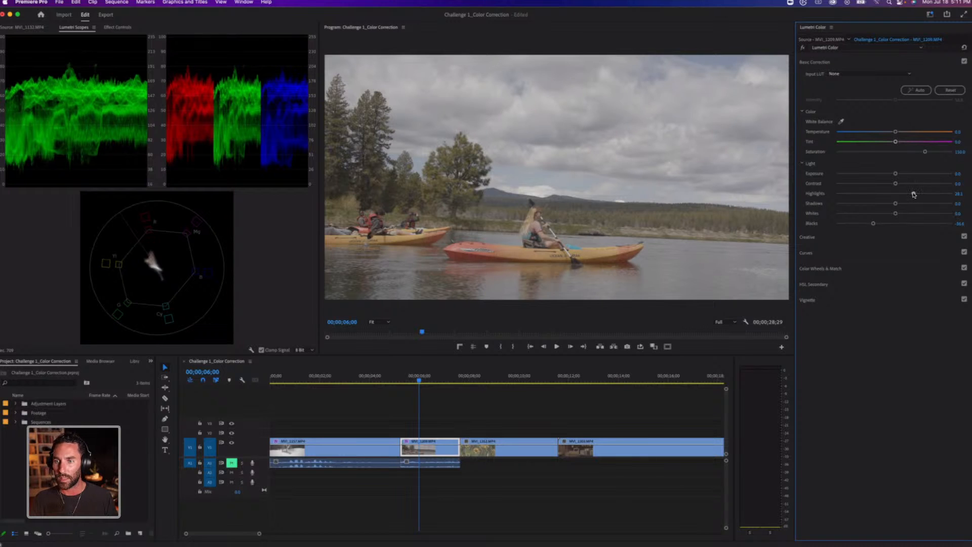
left_click(961, 193)
type("35")
key("Return")
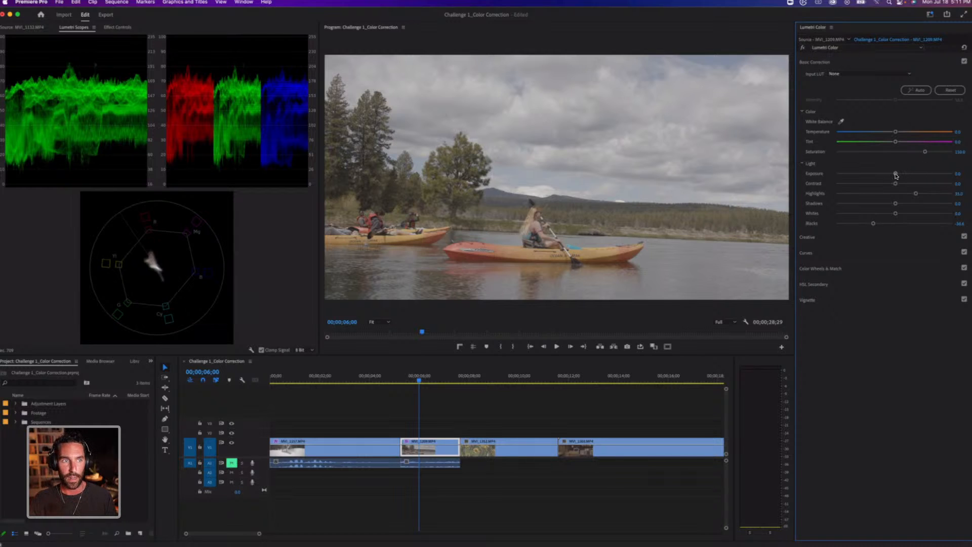
Raise the kayak clip's Exposure and set it to 0.4
left_click_drag(896, 175, 899, 174)
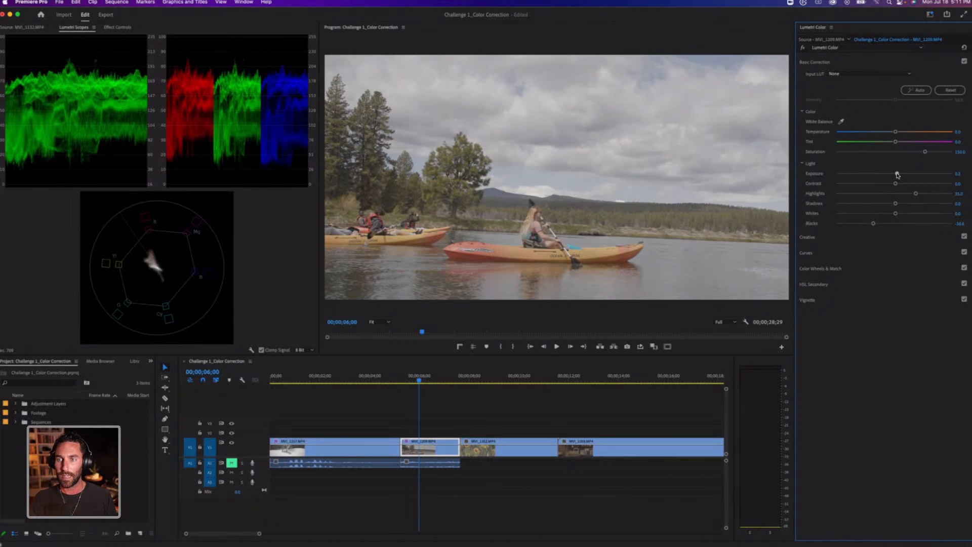
left_click(963, 173)
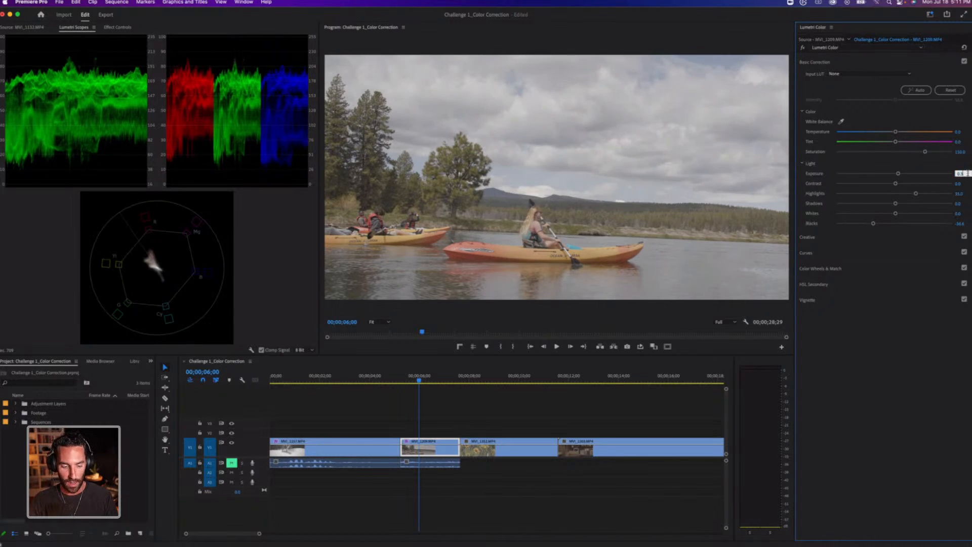
type("0.4")
key("Return")
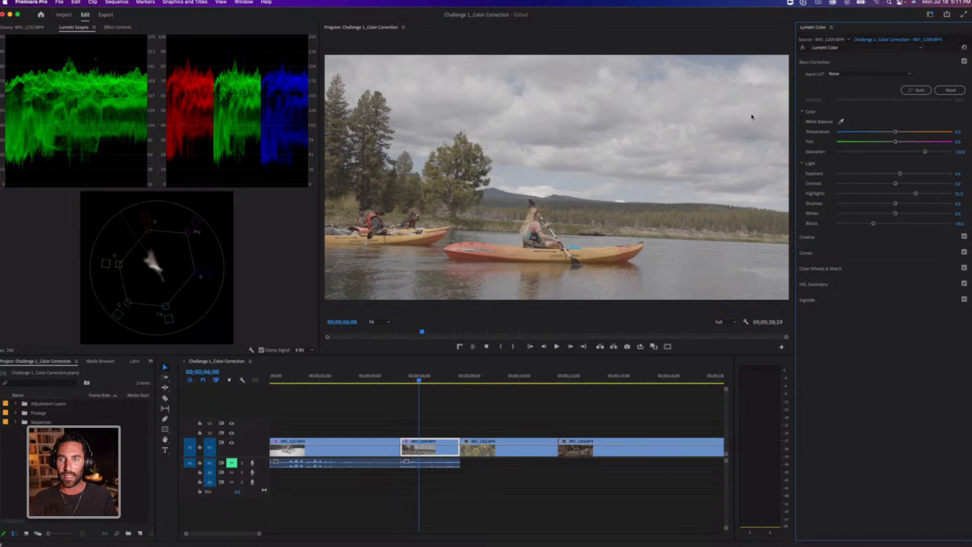
Compare the kayak clip before and after correction by switching the Lumetri Color effect off and on several times
left_click(803, 48)
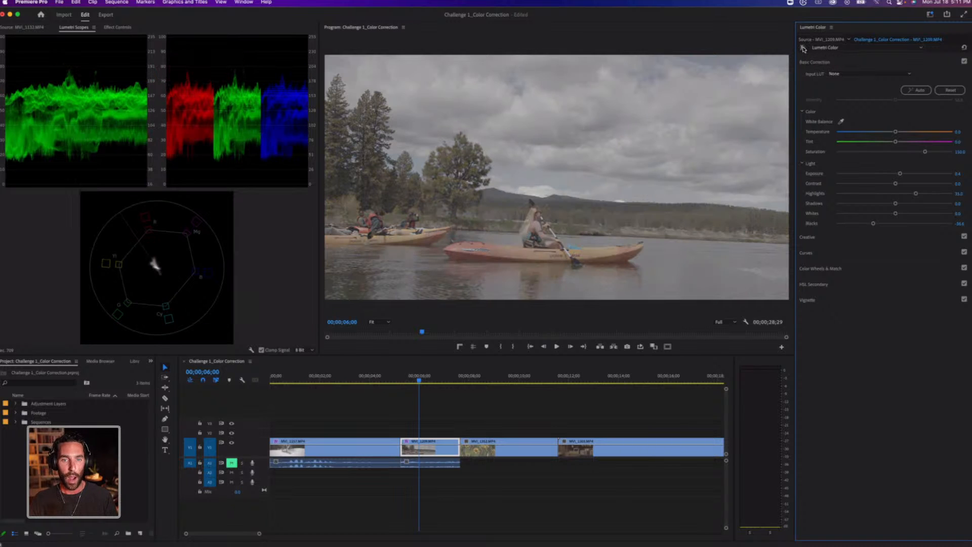
left_click(804, 48)
left_click(804, 49)
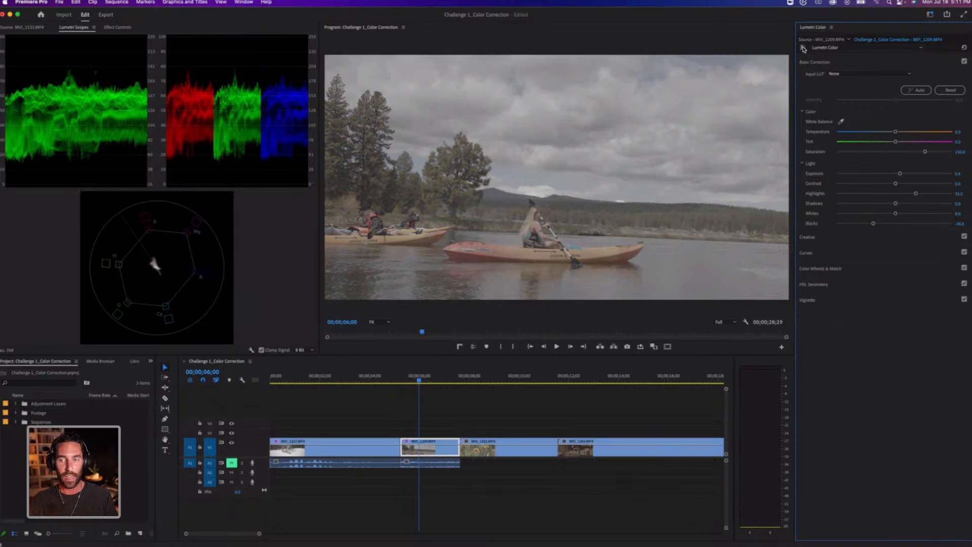
left_click(804, 48)
left_click(804, 48)
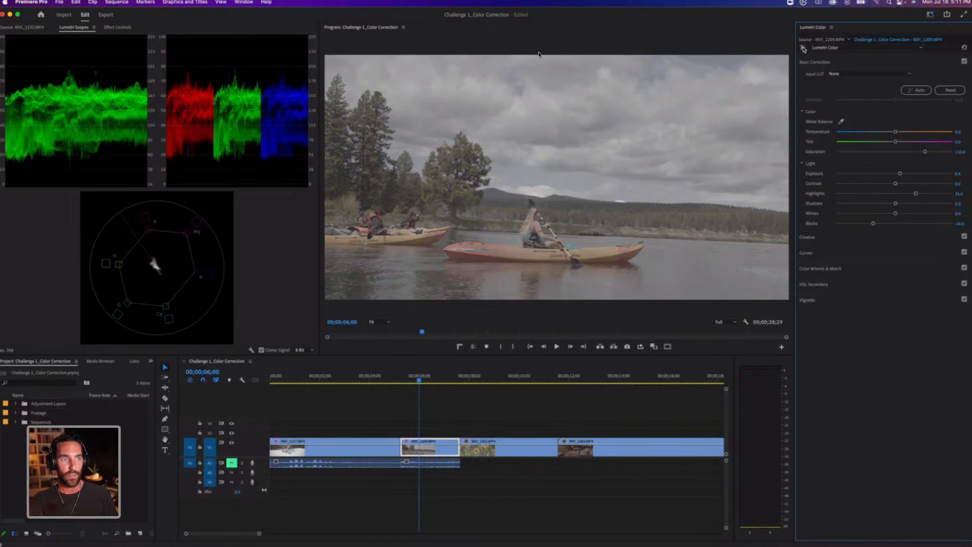
left_click(803, 48)
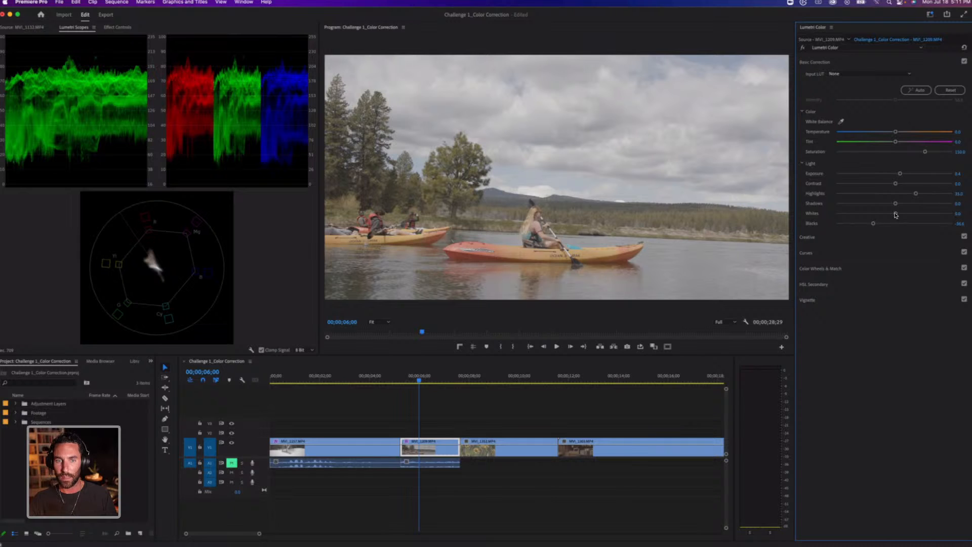
Raise the kayak clip's Whites to about 25, and add shadow, midtone and highlight control points to the white RGB curve
left_click_drag(895, 215, 909, 213)
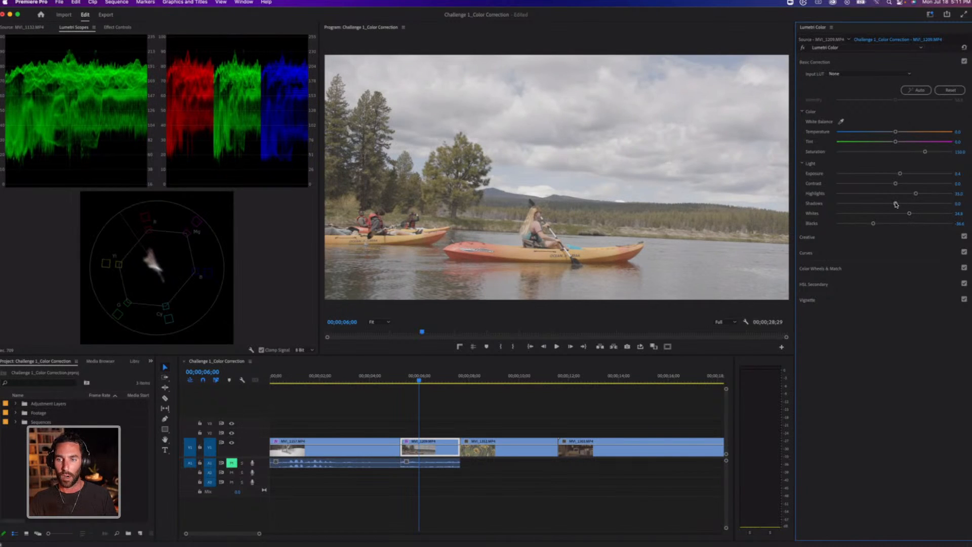
left_click(810, 253)
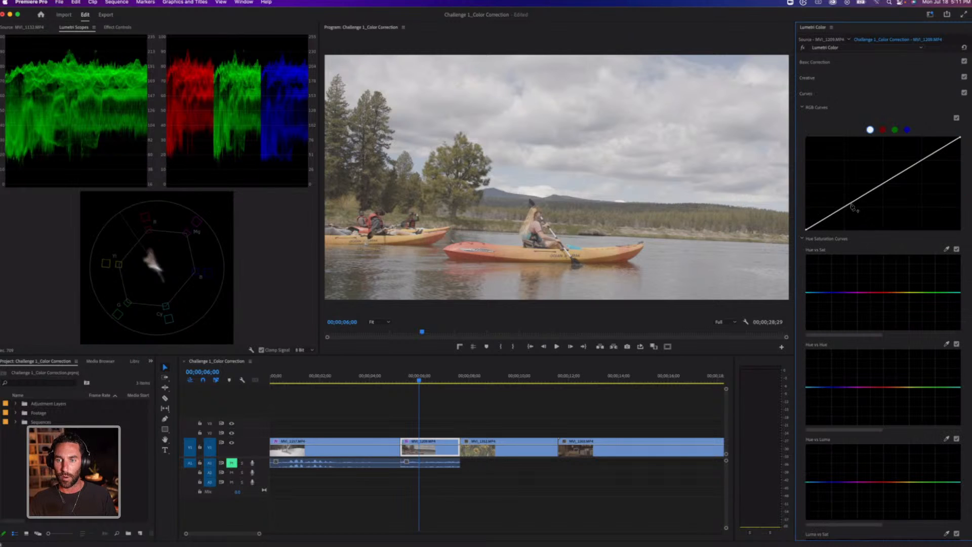
left_click(885, 183)
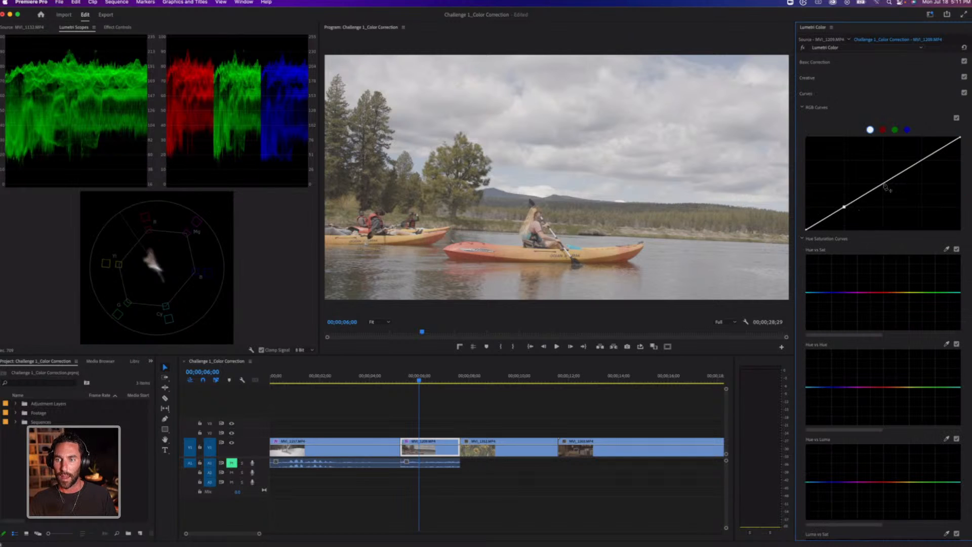
left_click(922, 161)
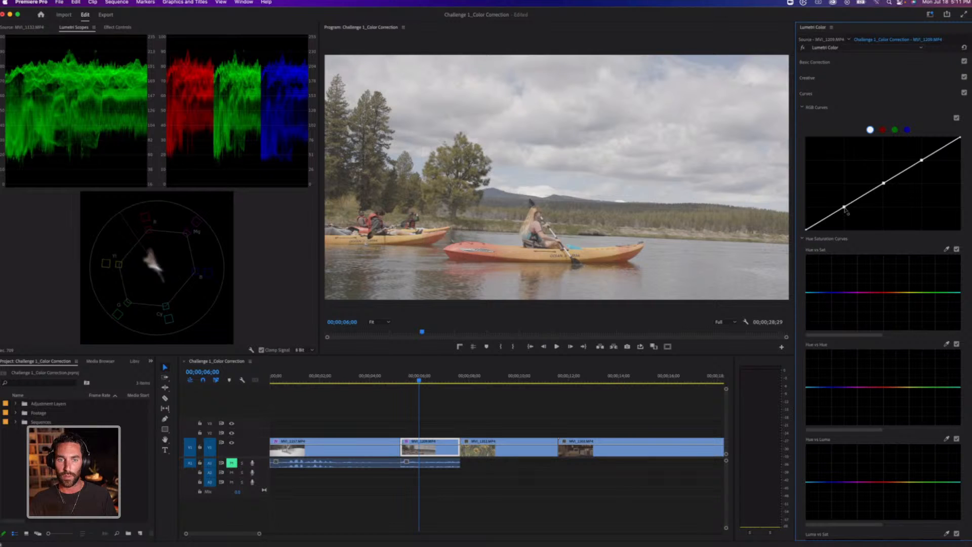
Deepen the shadows on the RGB curve with an extra low point, fine-tune the highlight point, and compare with the Lumetri effect off
left_click_drag(844, 207, 843, 212)
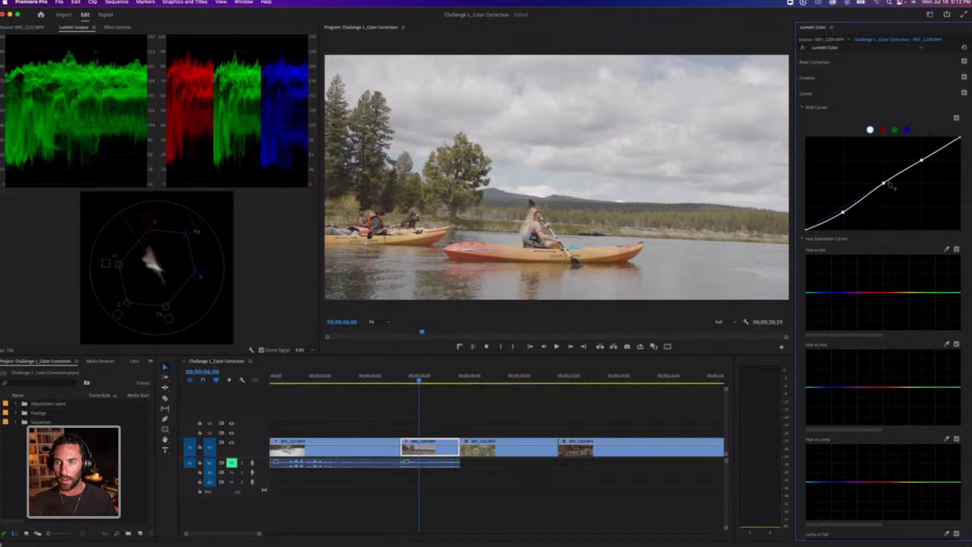
left_click_drag(883, 183, 922, 162)
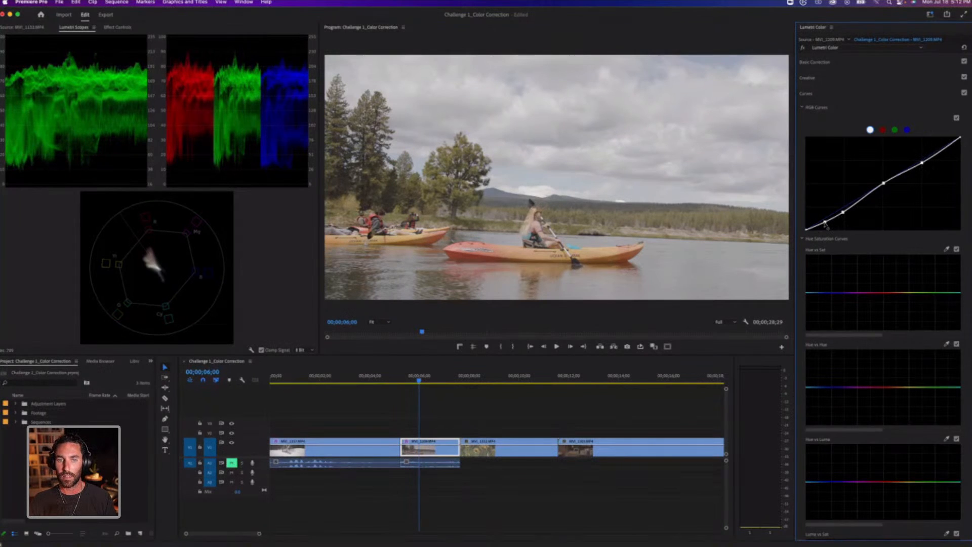
left_click_drag(825, 223, 843, 217)
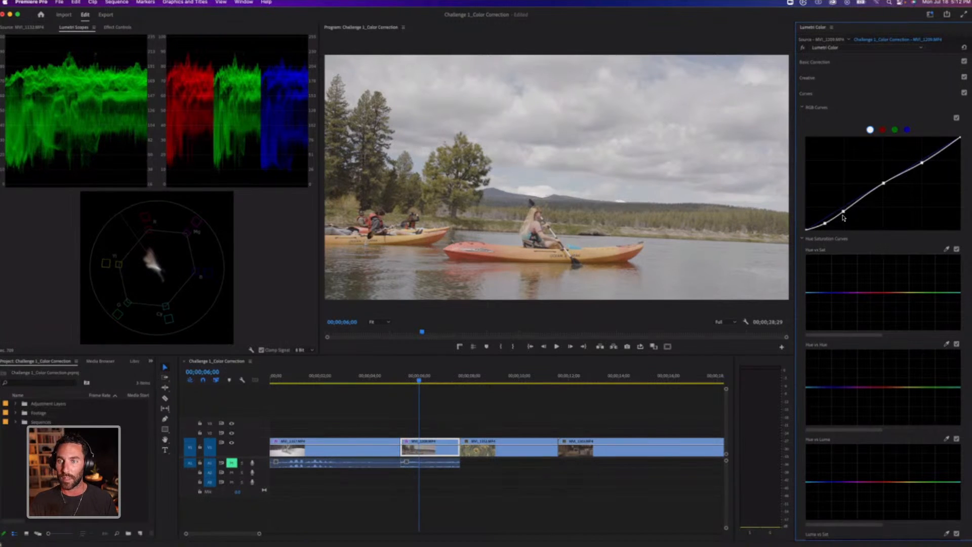
left_click_drag(922, 164, 920, 162)
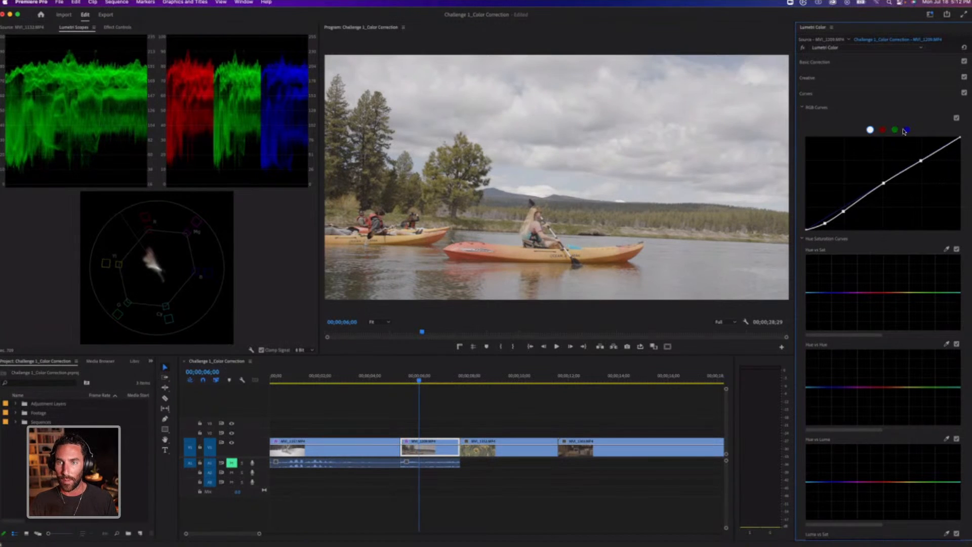
left_click(803, 49)
left_click(802, 49)
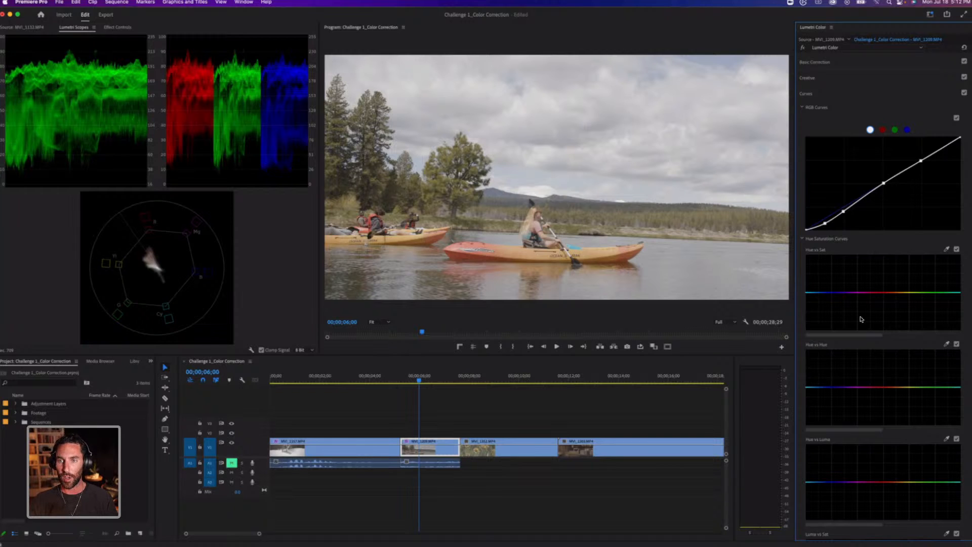
Sample an orange tone for the Hue vs Sat curve, and test raising and lowering its saturation with the middle point
scroll(862, 377, "down", 2)
scroll(843, 252, "down", 1)
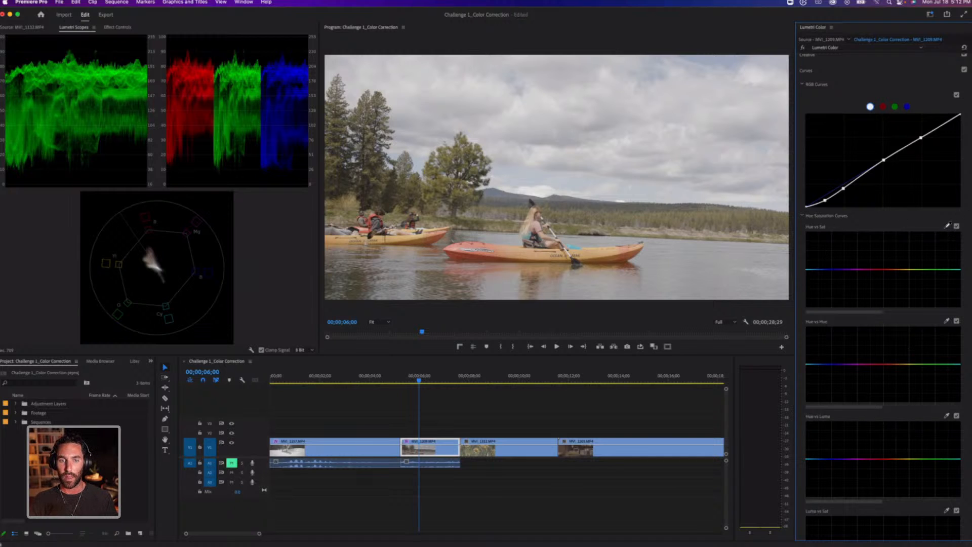
left_click(947, 226)
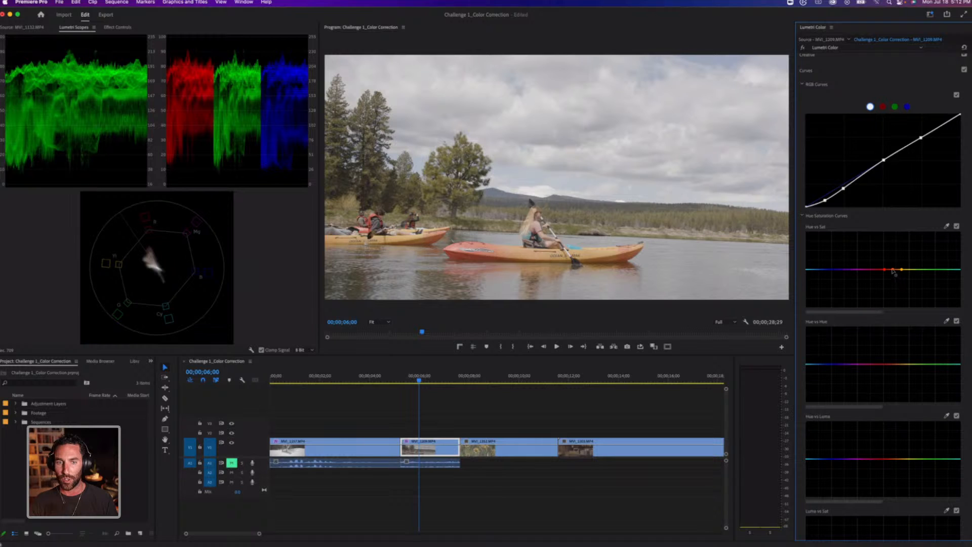
left_click_drag(892, 270, 891, 267)
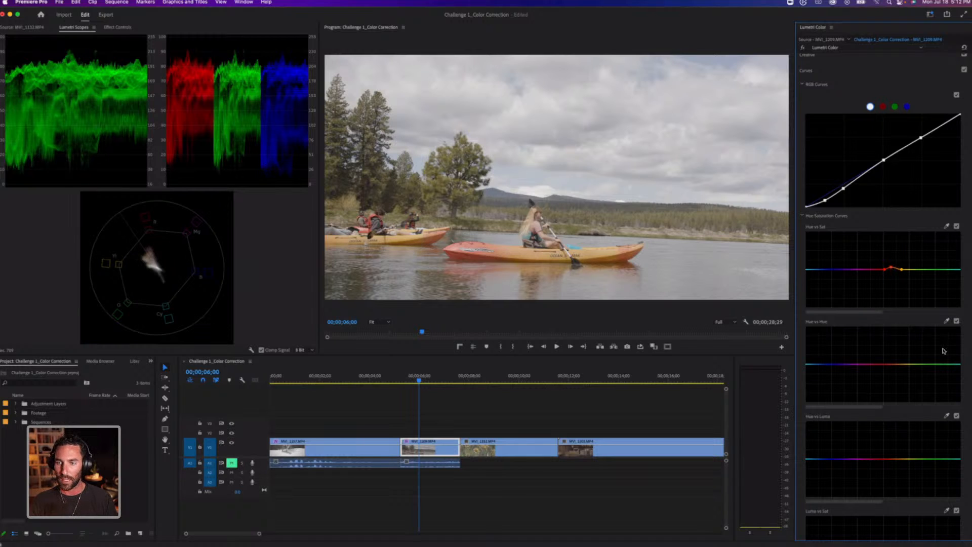
key("super+z")
left_click(947, 321)
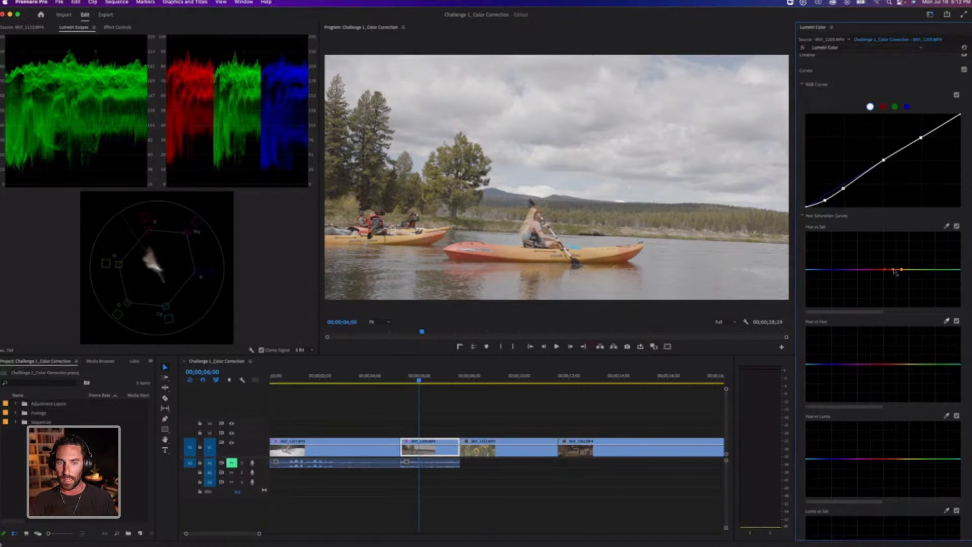
left_click_drag(894, 270, 894, 287)
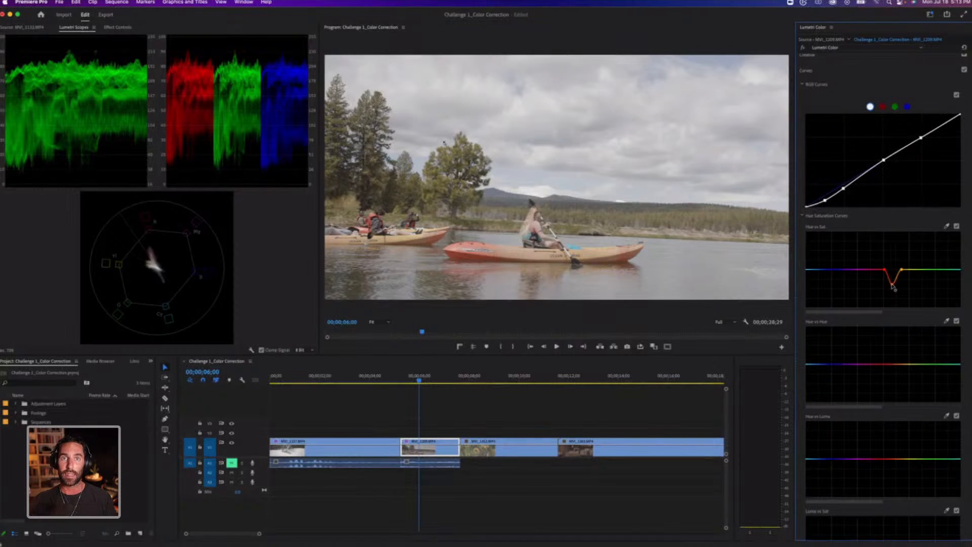
Undo the last Hue vs Sat change, sample the kayak's orange for the Hue vs Hue curve, and raise its middle point slightly
key("super+z")
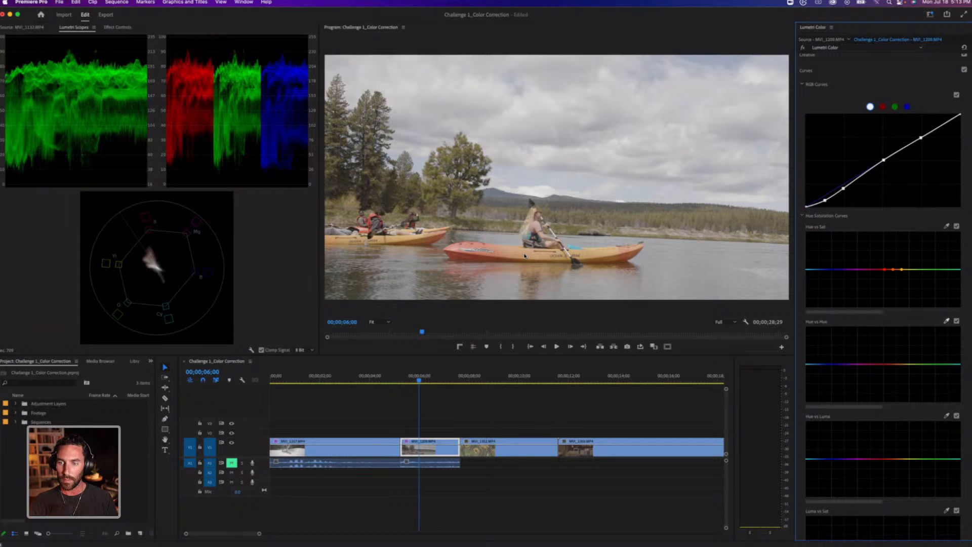
left_click(525, 256)
mouse_move(893, 365)
left_mouse_down()
mouse_move(893, 345)
mouse_move(895, 362)
left_mouse_up()
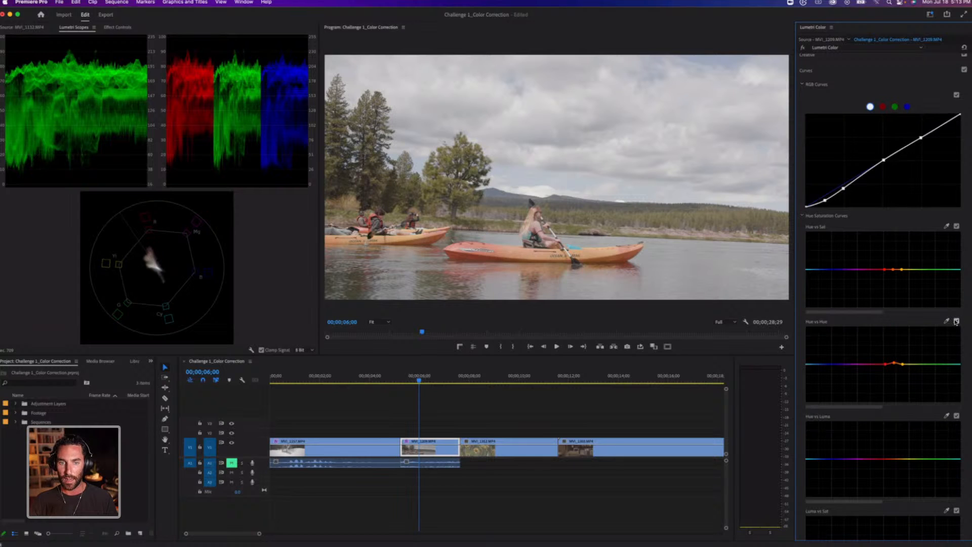
Compare the kayak's color by switching the Hue vs Hue curve off and on twice
left_click(957, 322)
left_click(957, 322)
left_click(956, 322)
left_click(957, 322)
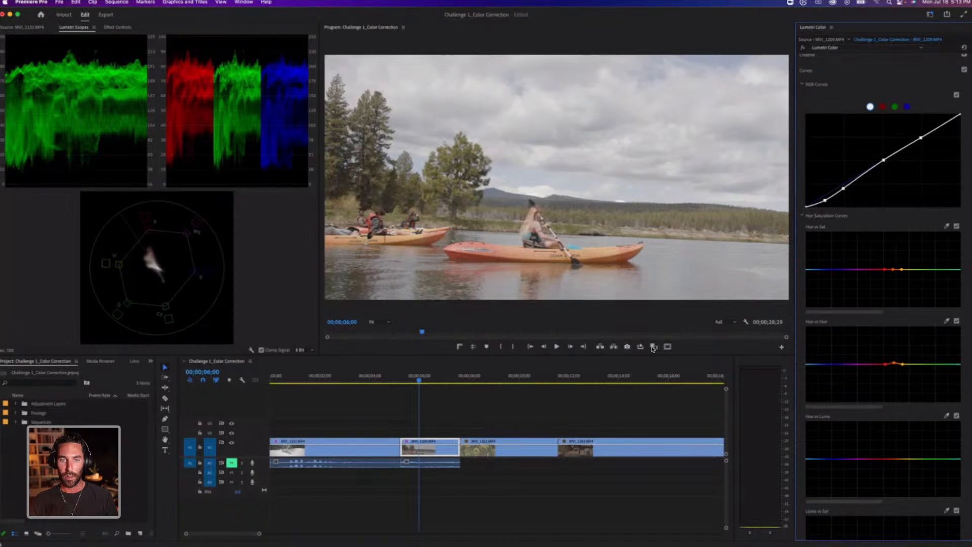
Compare the kayak clip with the snowy dog shot in Comparison View, toggling the Lumetri effect and switching to a vertical split
left_click(654, 346)
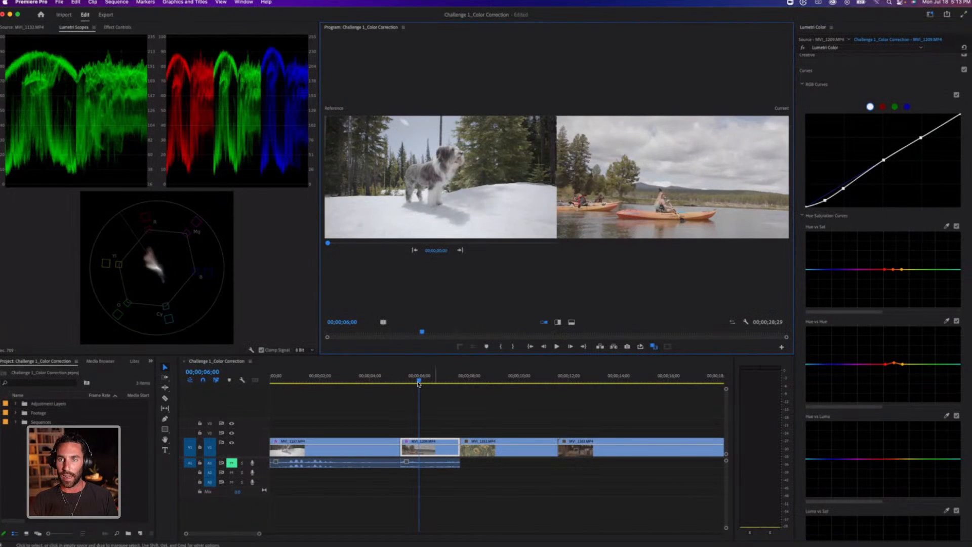
left_click(803, 49)
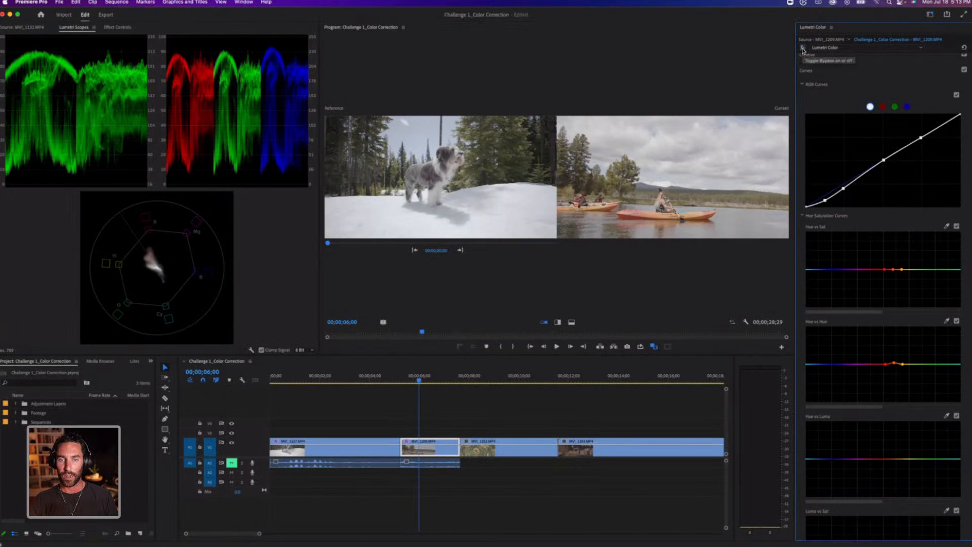
left_click(803, 49)
left_click(803, 50)
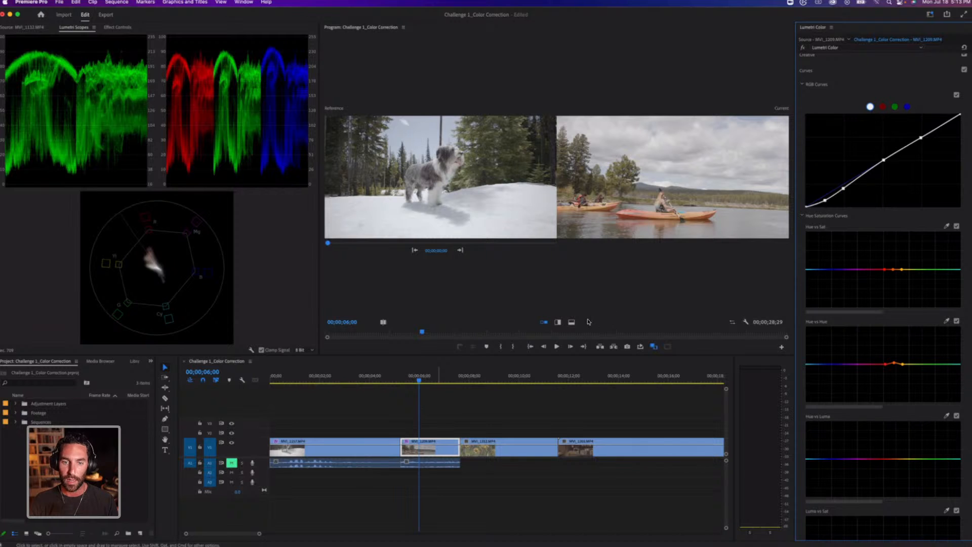
left_click(557, 322)
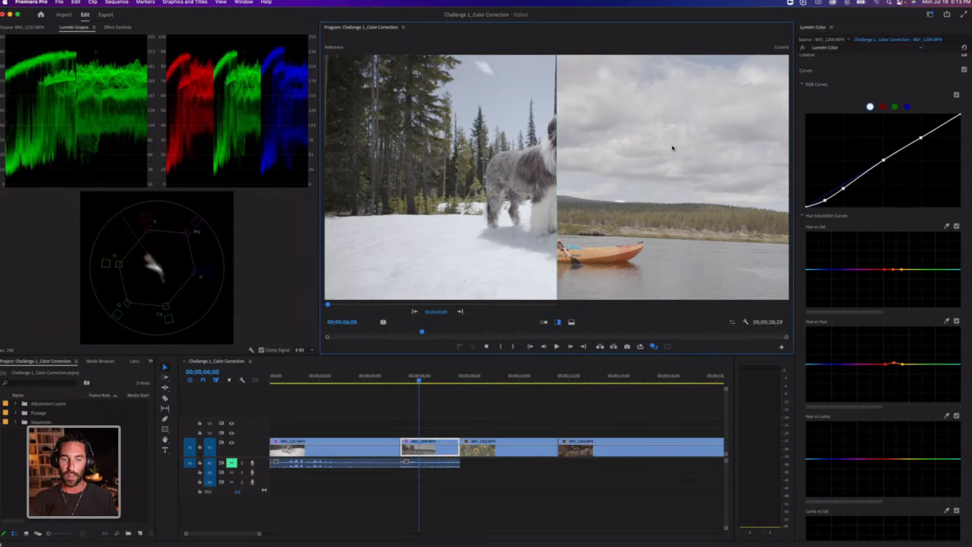
Move to the yellow flower clip, exit Comparison View with the clip selected, and save the project
left_click(488, 381)
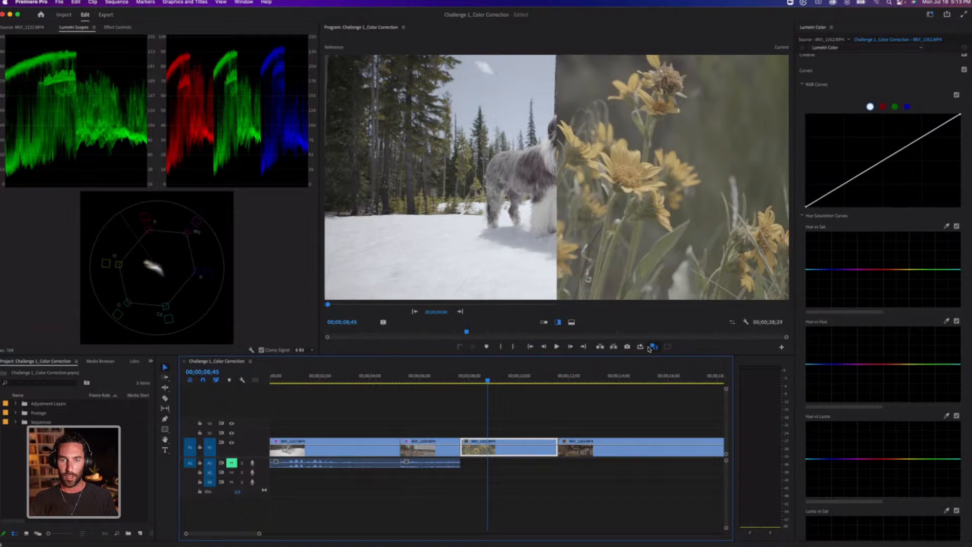
left_click(653, 346)
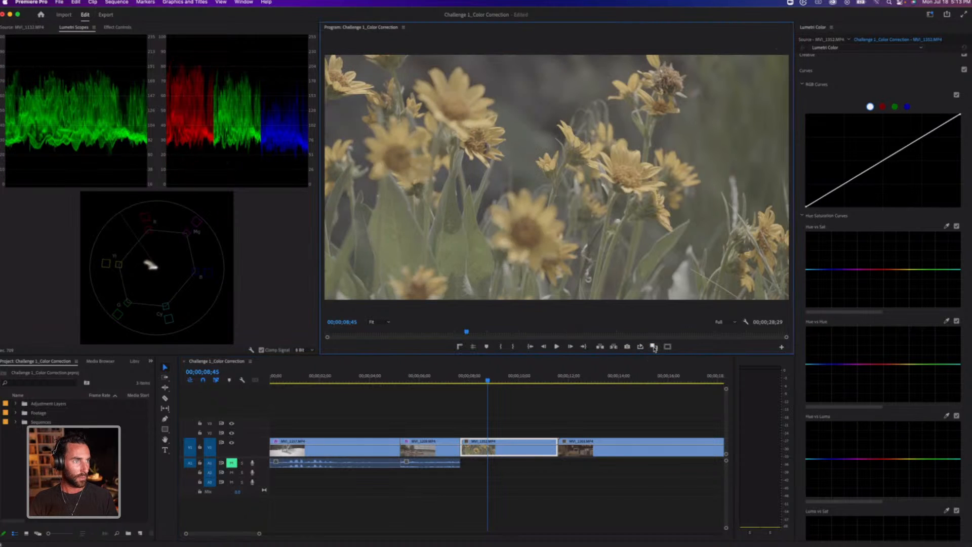
key("super+Tab")
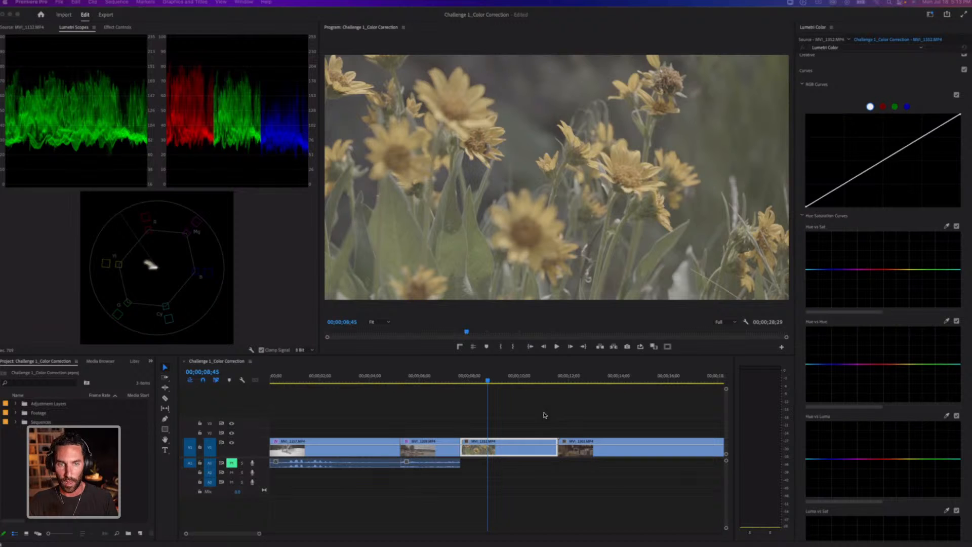
left_click(508, 449)
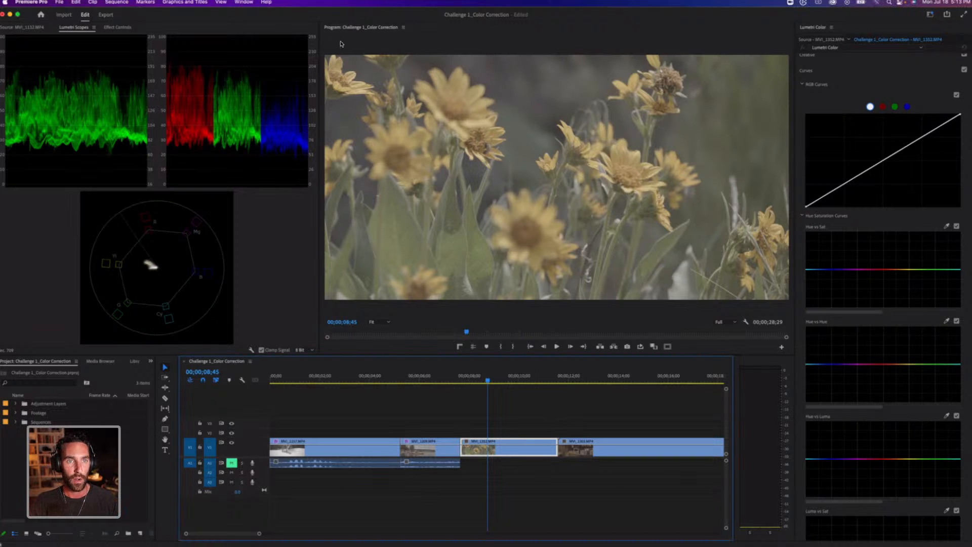
key("cmd+s")
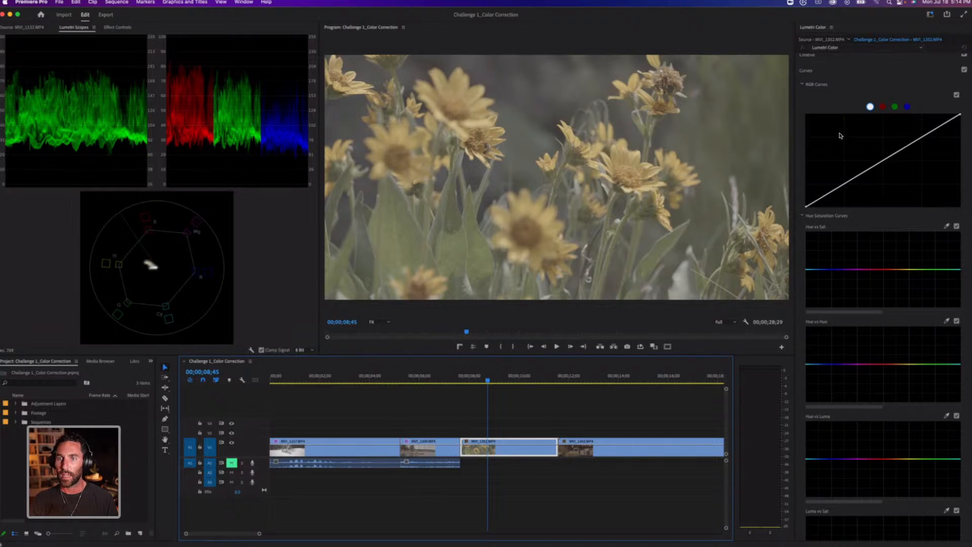
Examine the flower clip's Basic Correction controls and the available Input LUT options
scroll(841, 136, "up", 1)
left_click(832, 63)
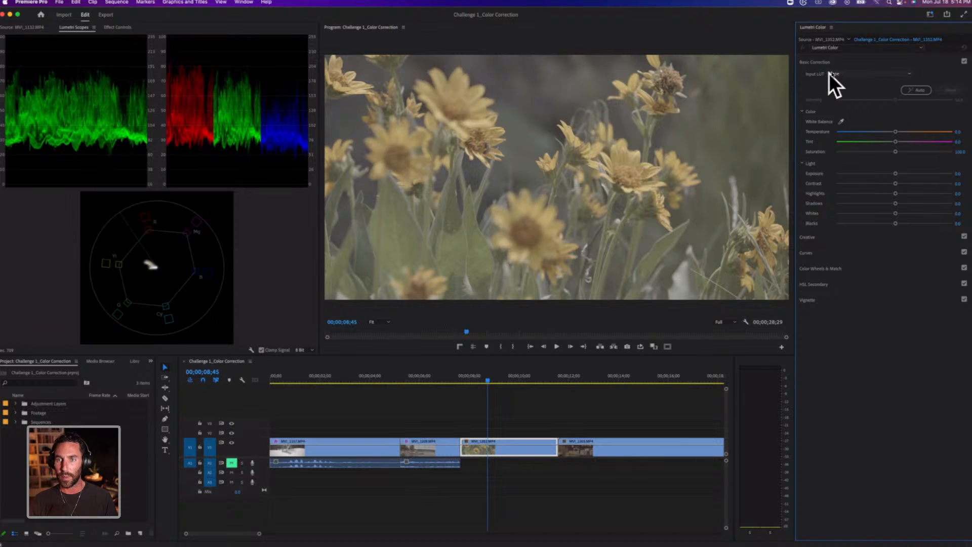
left_click(847, 74)
left_click(847, 65)
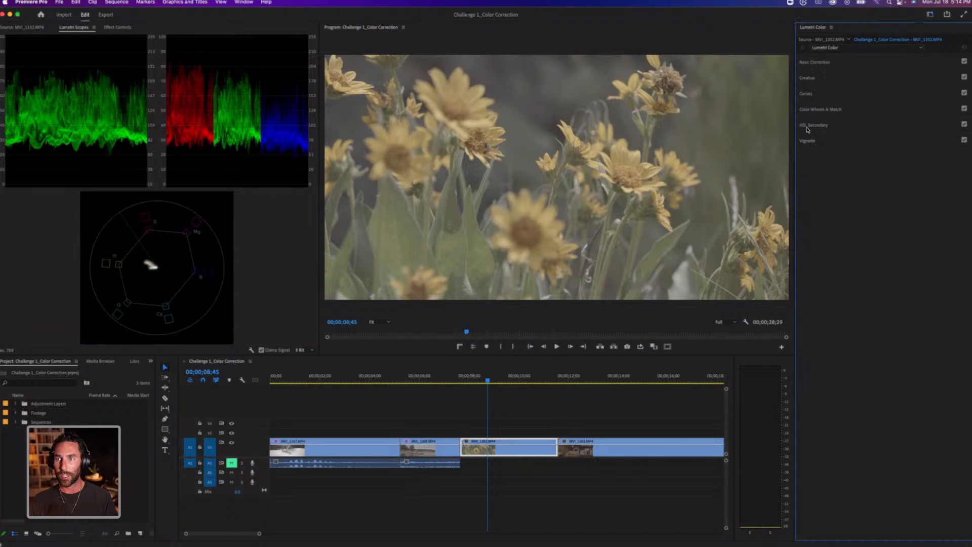
left_click(831, 63)
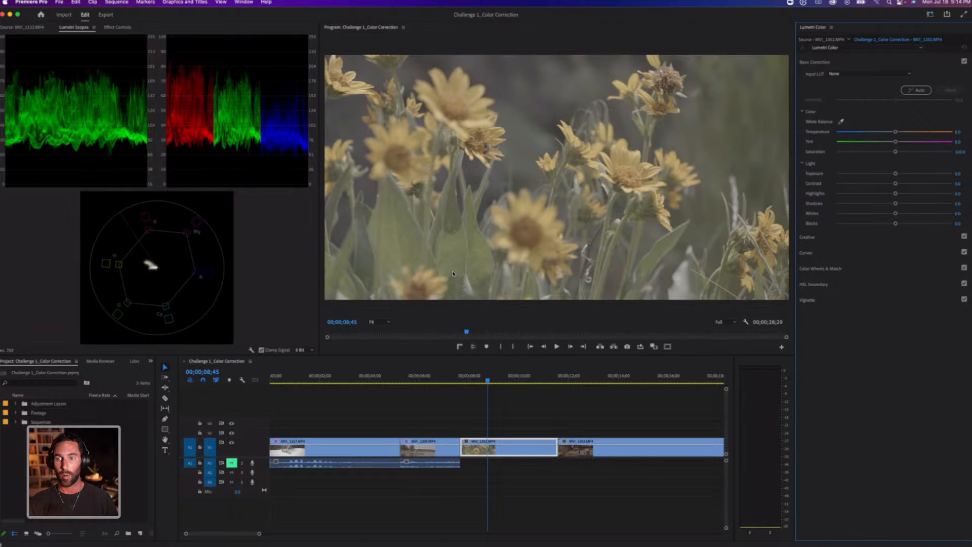
left_click(851, 74)
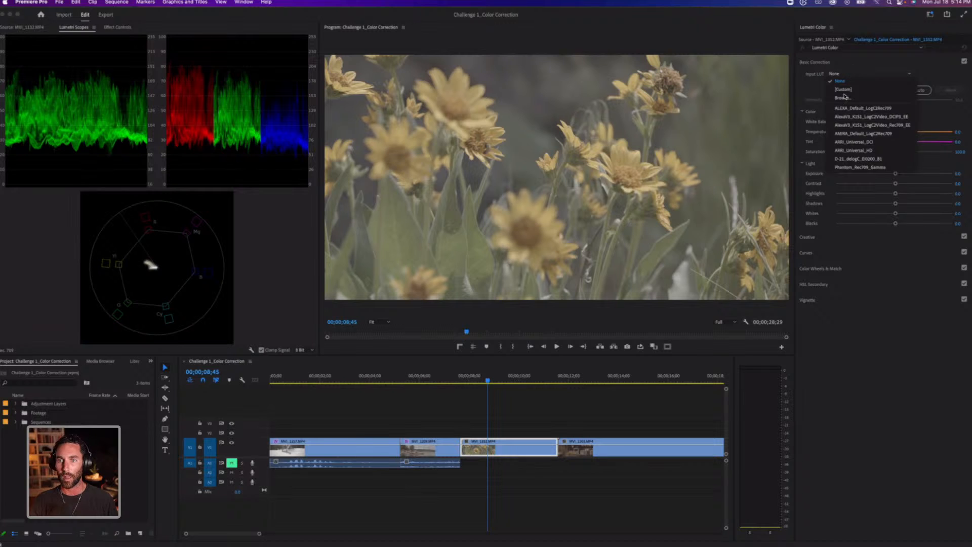
left_click(855, 63)
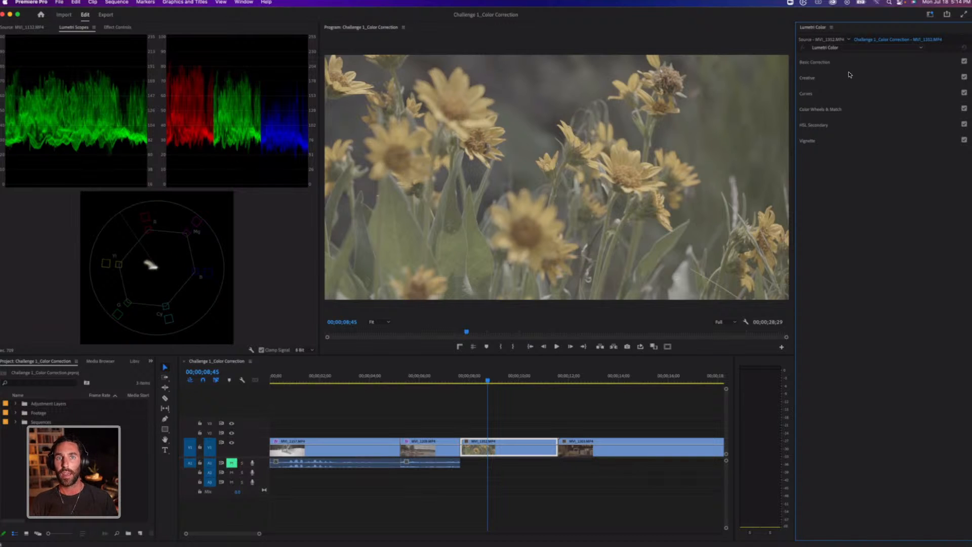
left_click(825, 63)
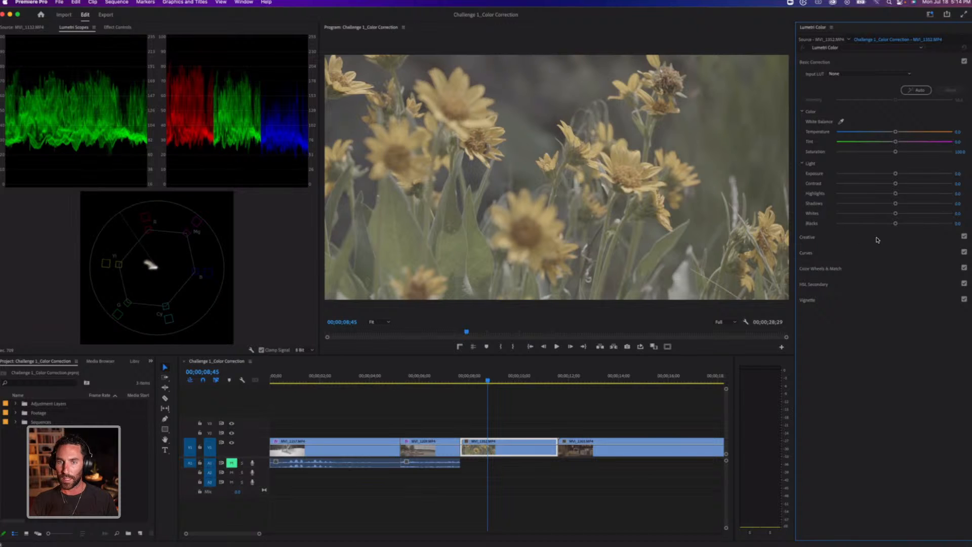
Try a Saturation of 130 on the flower clip and undo it
left_click(962, 151)
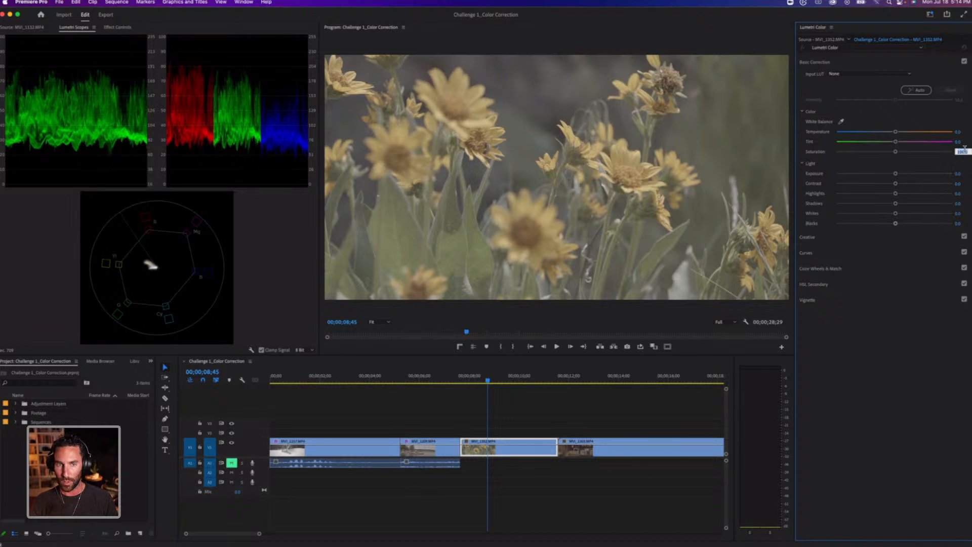
key("Return")
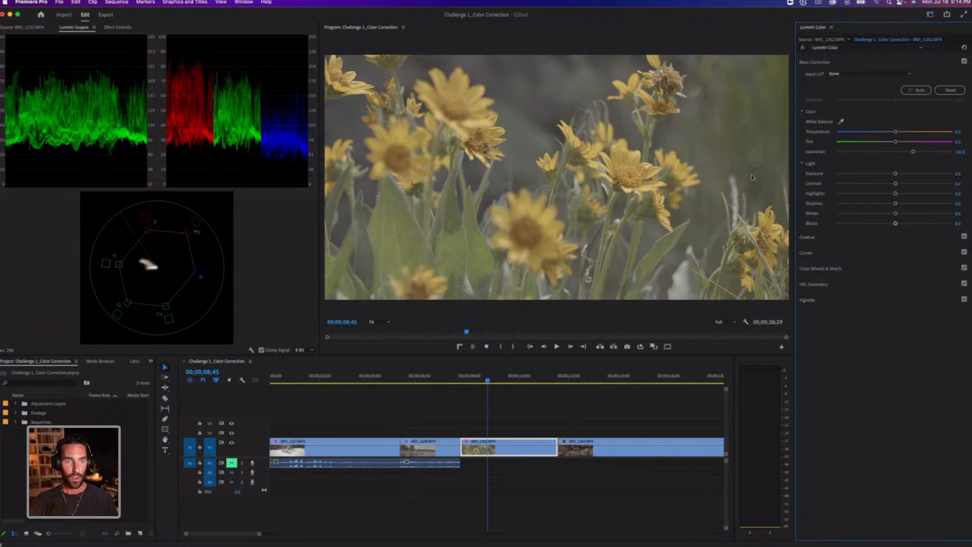
key("super+z")
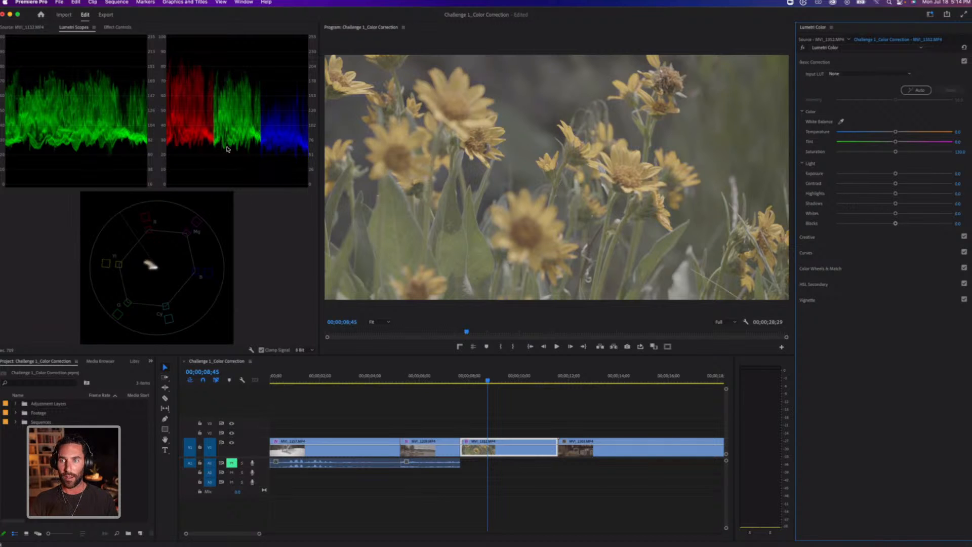
Set the flower clip's Saturation to 130
left_click(957, 132)
key("Tab")
key("Tab")
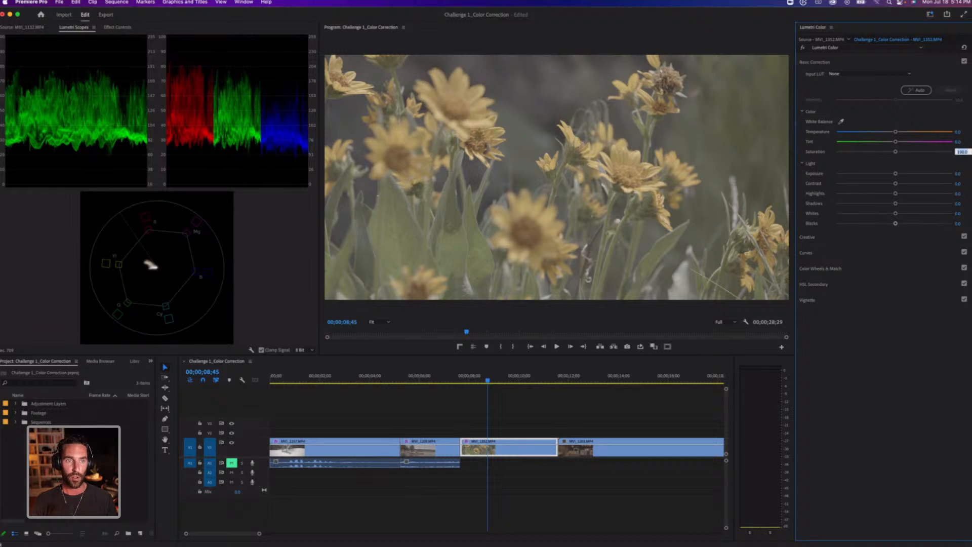
type("130")
key("Return")
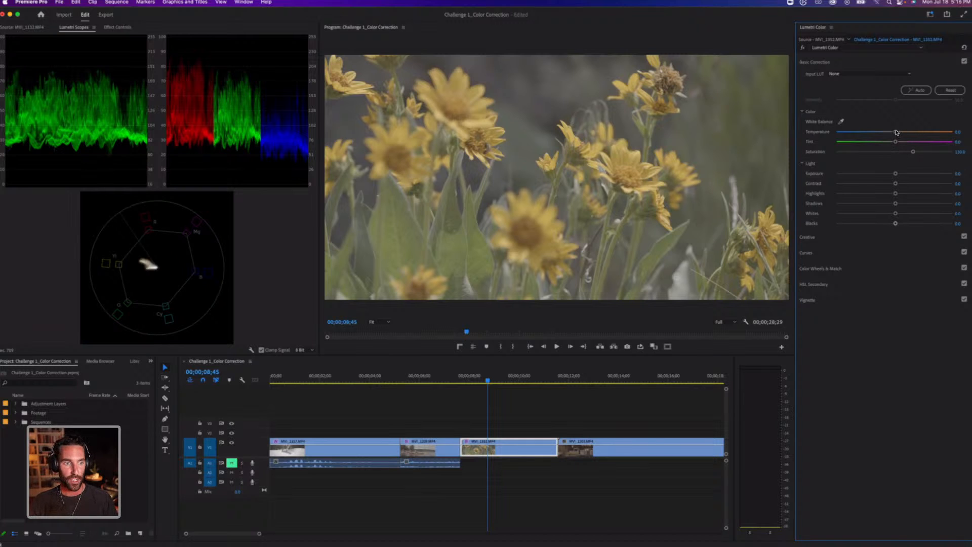
Set the flower clip's Temperature to about -8, Tint to 13, Highlights to about 40, Shadows to about -22 and Blacks to about -33
left_click_drag(888, 133, 889, 133)
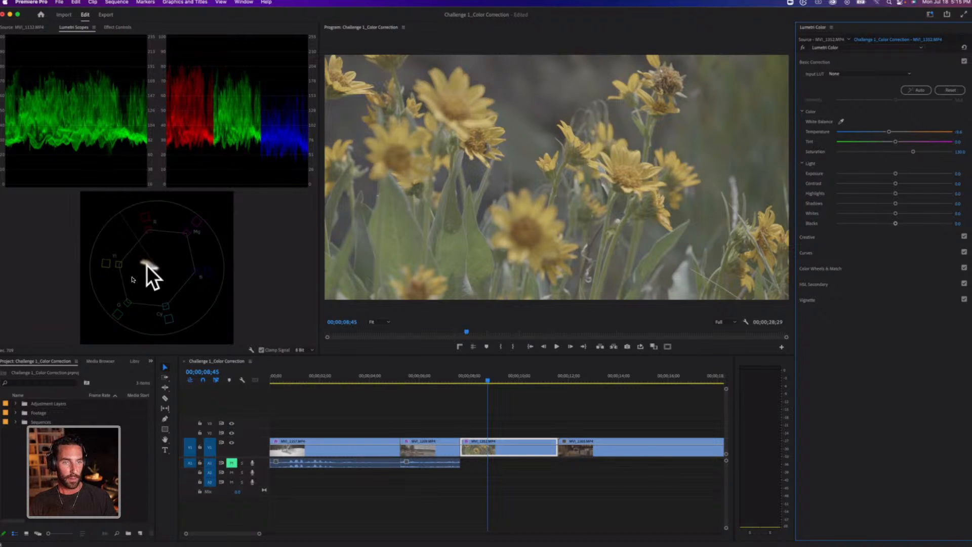
left_click_drag(889, 133, 887, 132)
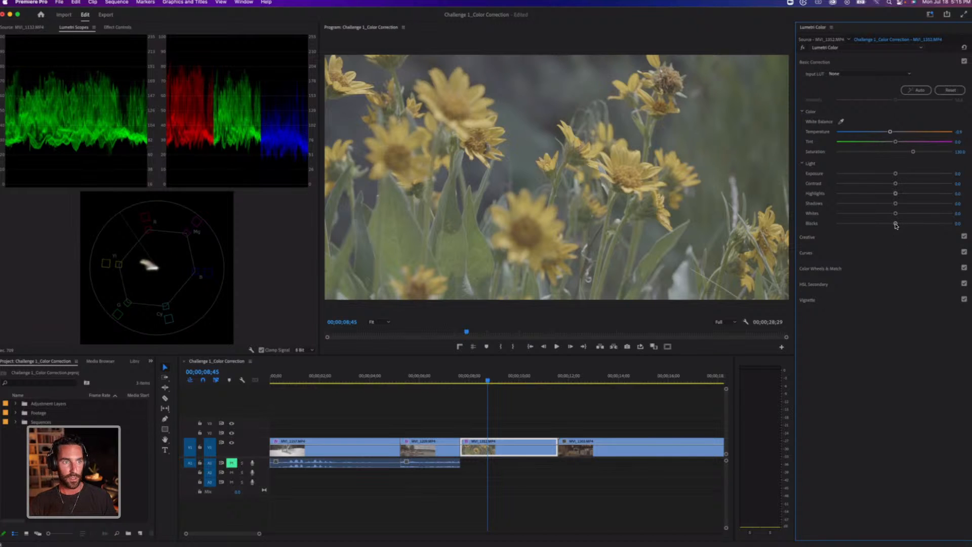
left_click_drag(895, 224, 917, 192)
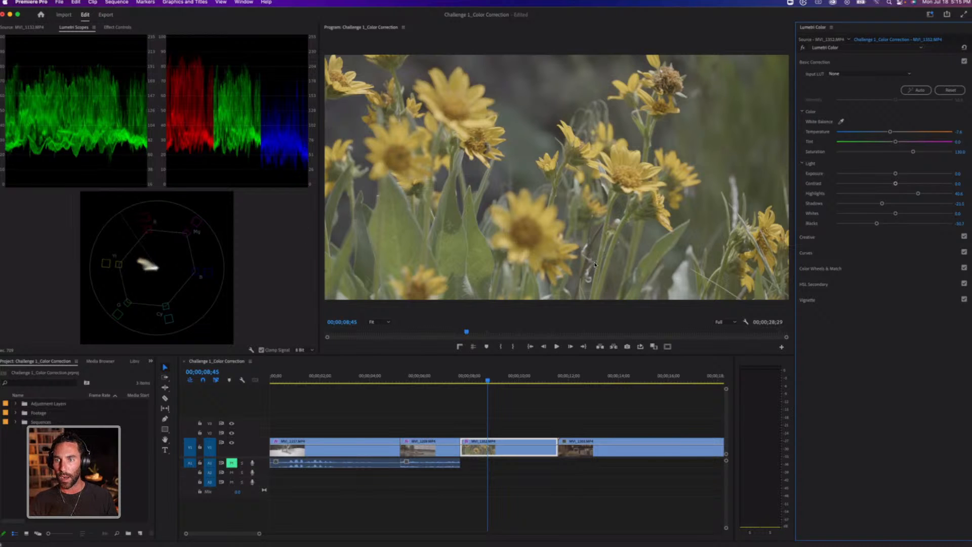
left_click_drag(897, 144, 901, 143)
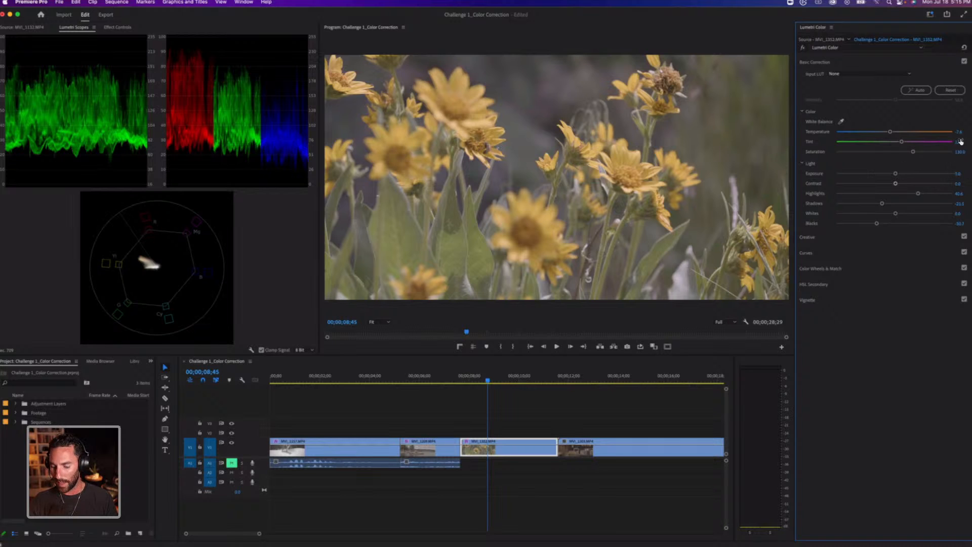
left_click_drag(958, 142, 961, 142)
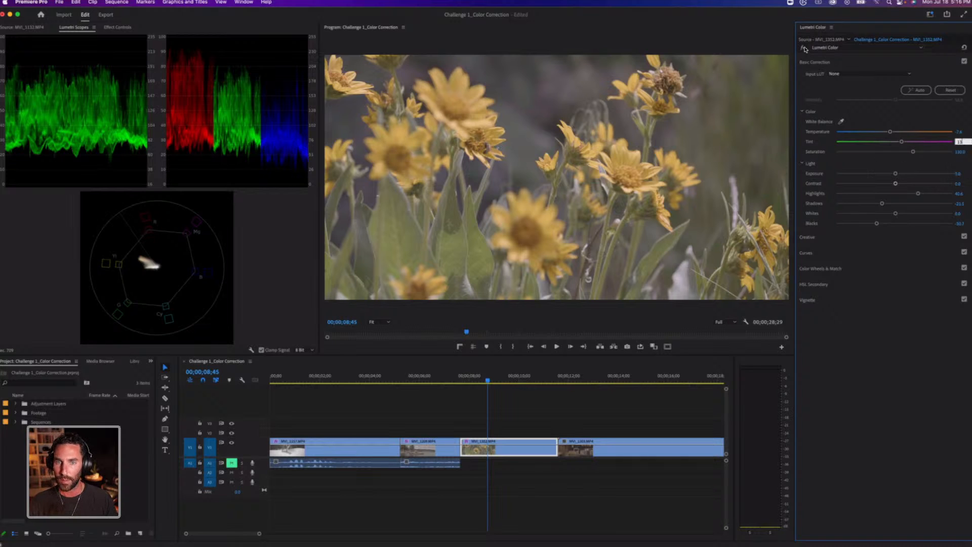
Step through the corrected flower clip's frames and park the playhead at 00;00;08;25
left_click(487, 381)
key("Right")
key("Right")
key("Right")
key("Right")
key("Right")
key("Right")
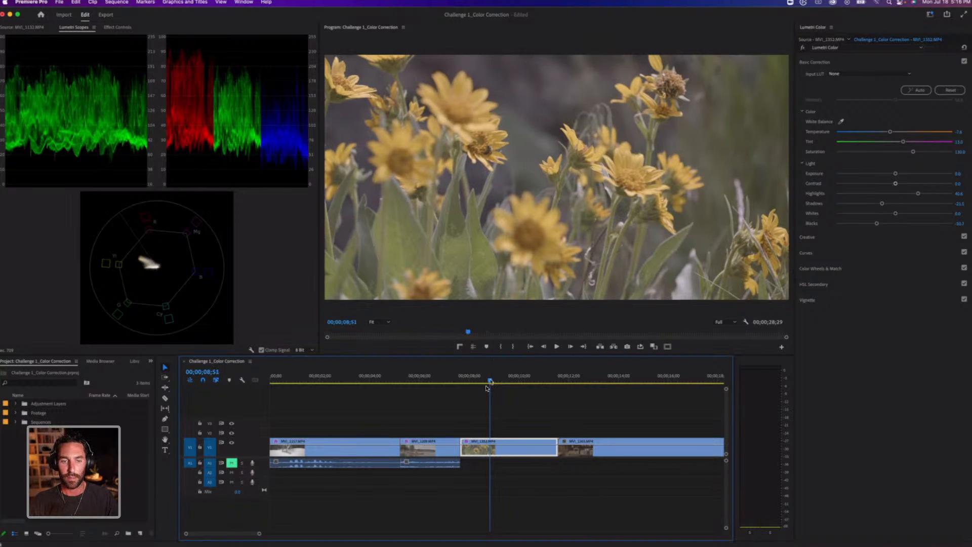
left_click_drag(487, 380, 479, 381)
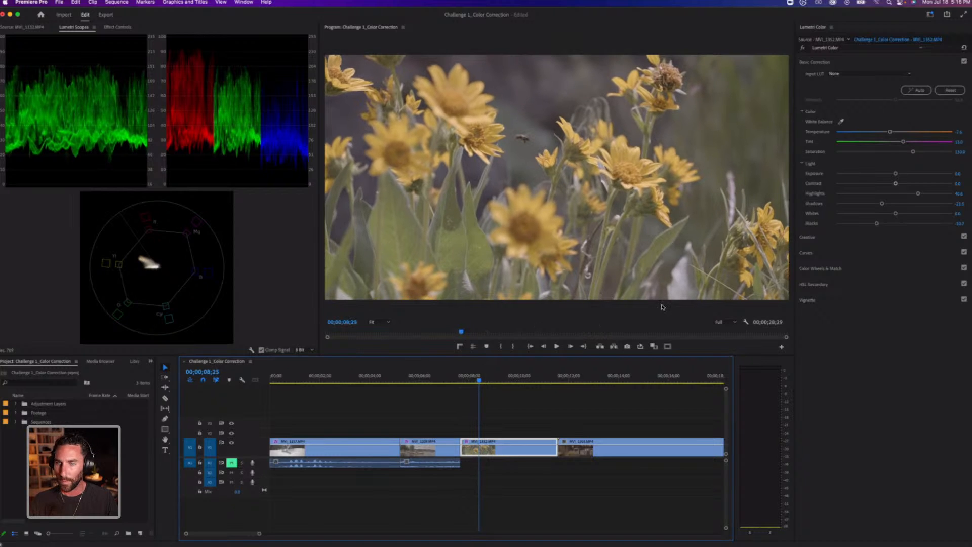
Add shadow, midtone and highlight points to the flower clip's white RGB curve, lowering the shadows and raising the midtones and highlights
left_click(812, 253)
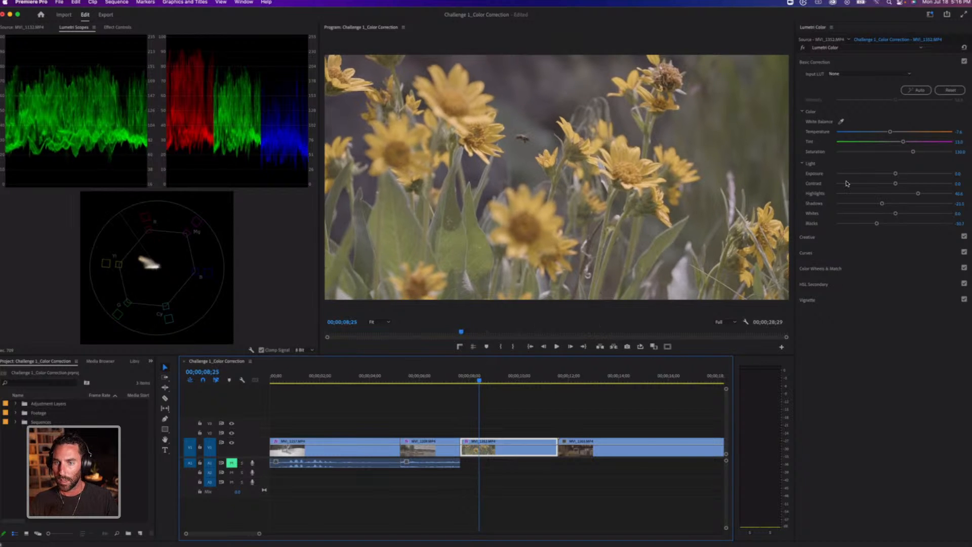
left_click(844, 208)
left_click(883, 183)
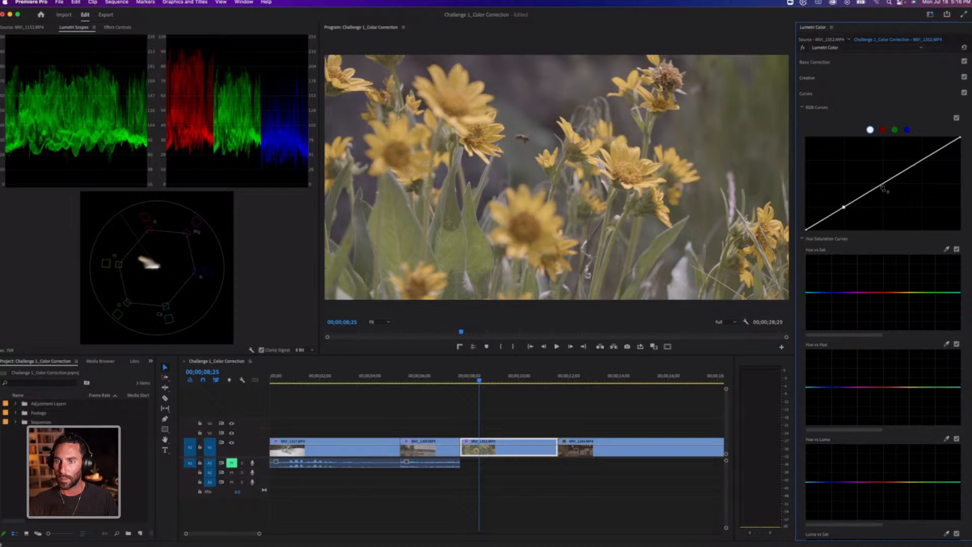
left_click(925, 159)
left_click_drag(844, 210, 844, 213)
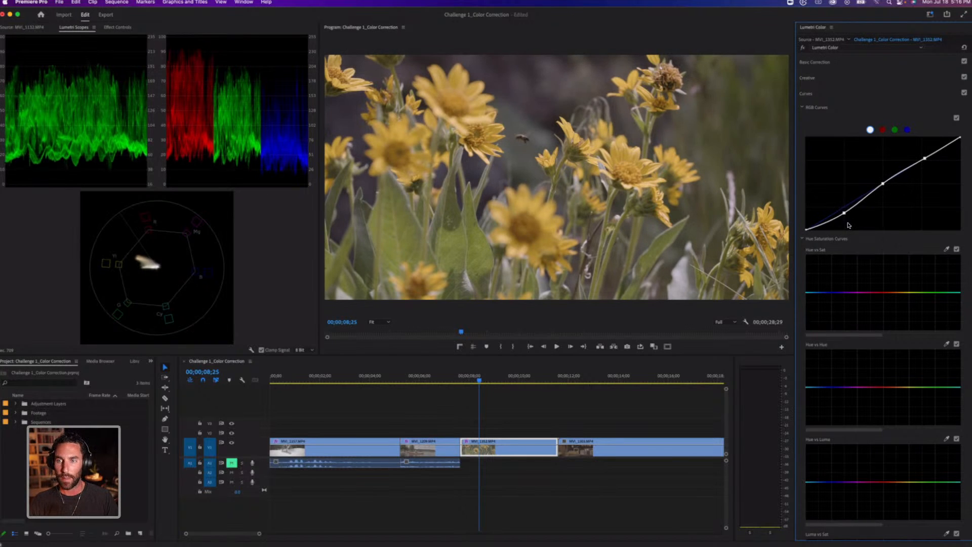
left_click_drag(883, 185, 881, 181)
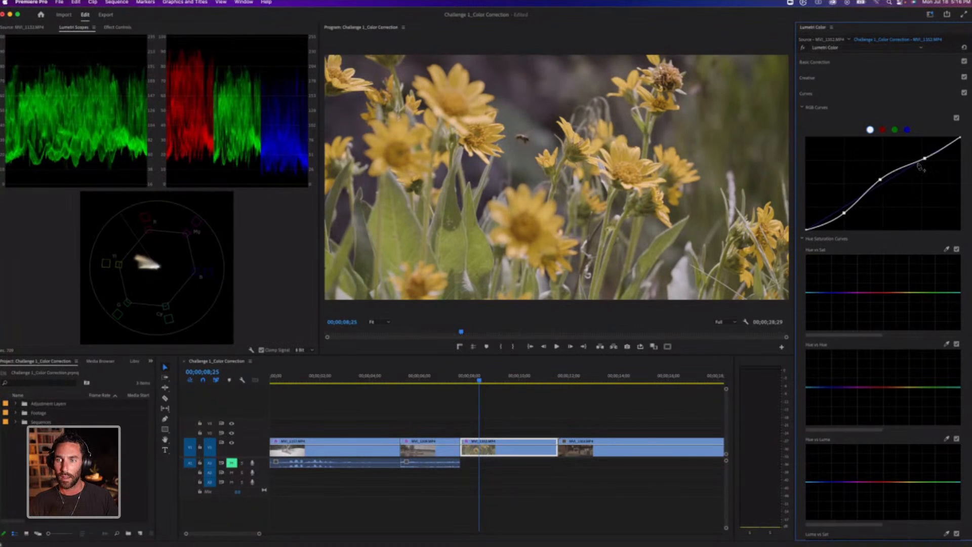
left_click_drag(925, 159, 924, 151)
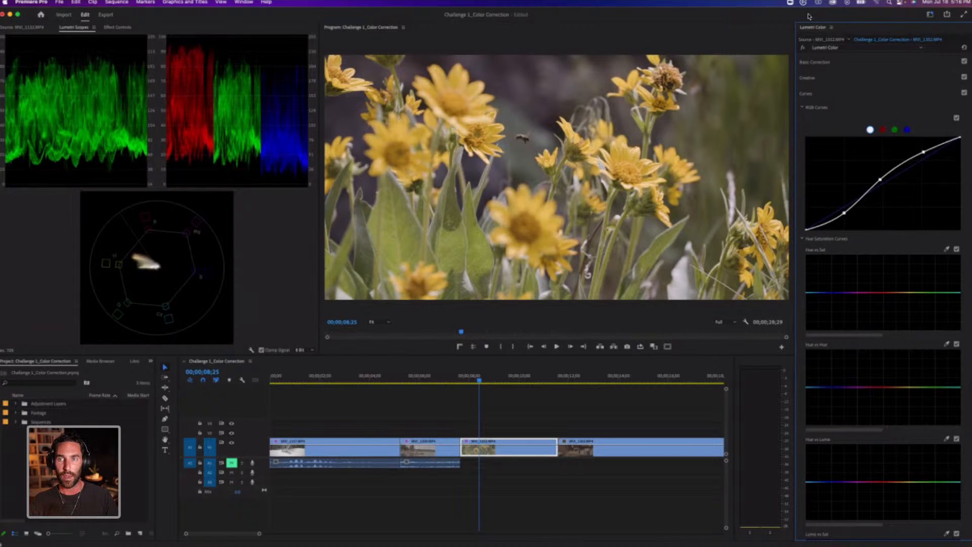
Set the flower clip's Saturation to 120 and Tint to 10 in Basic Correction
left_click(814, 63)
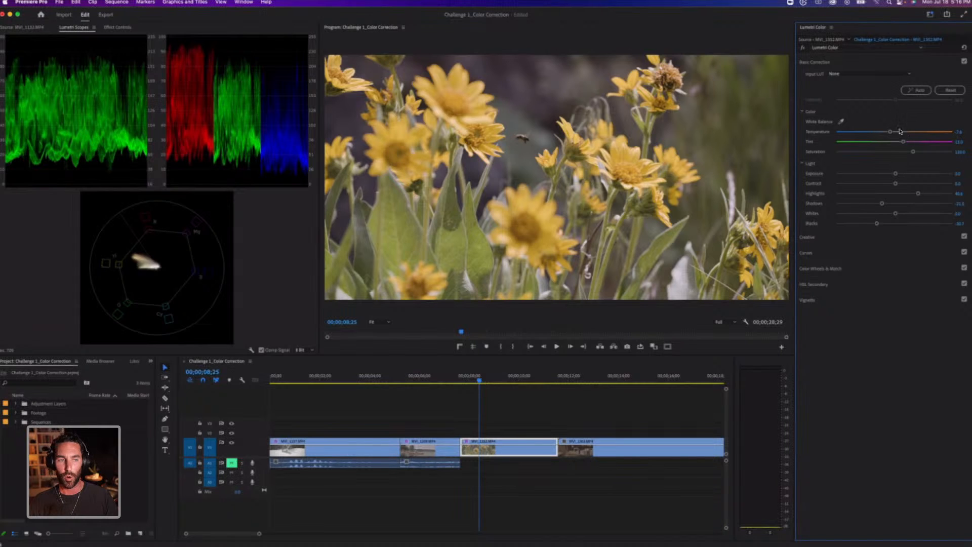
left_click(961, 153)
type("120")
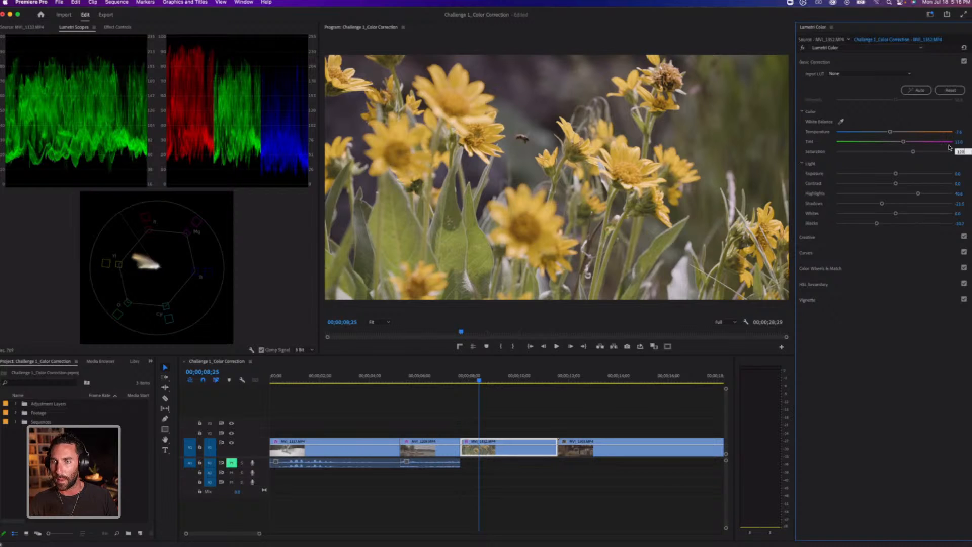
key("Return")
left_click(961, 141)
type("10")
key("Return")
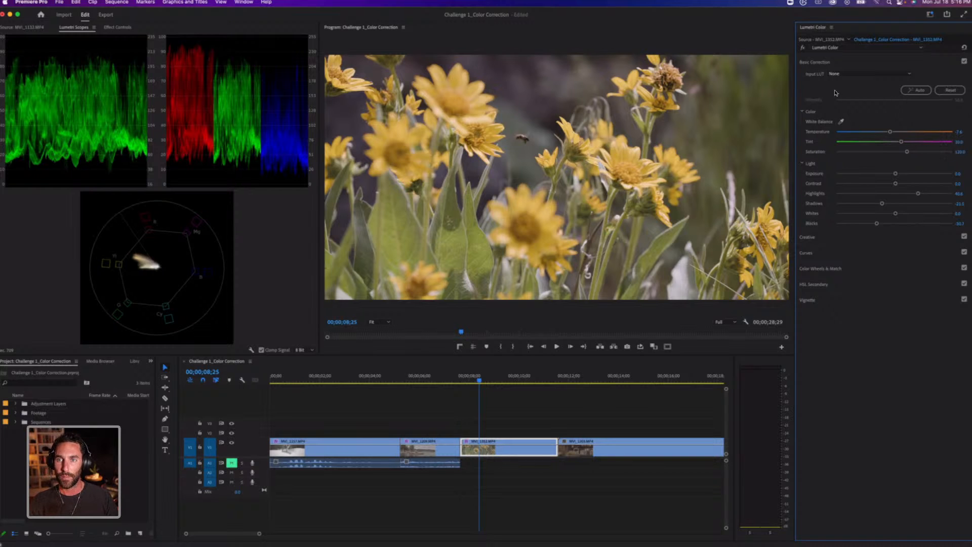
Compare the flower clip with and without its Lumetri Color correction
left_click(803, 48)
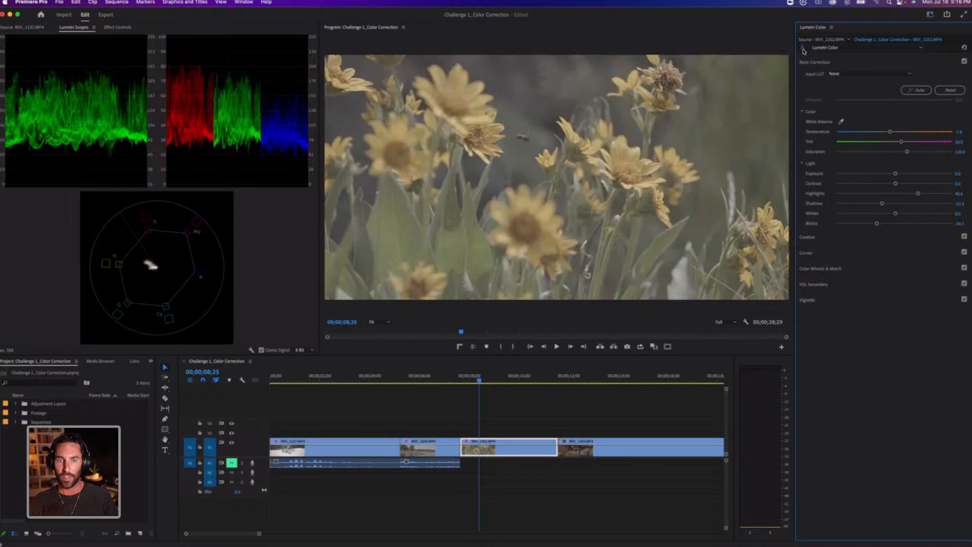
left_click(802, 49)
left_click(803, 48)
left_click(803, 48)
Compare the flower clip side by side with the kayak clip as the reference frame in Comparison View
left_click(667, 347)
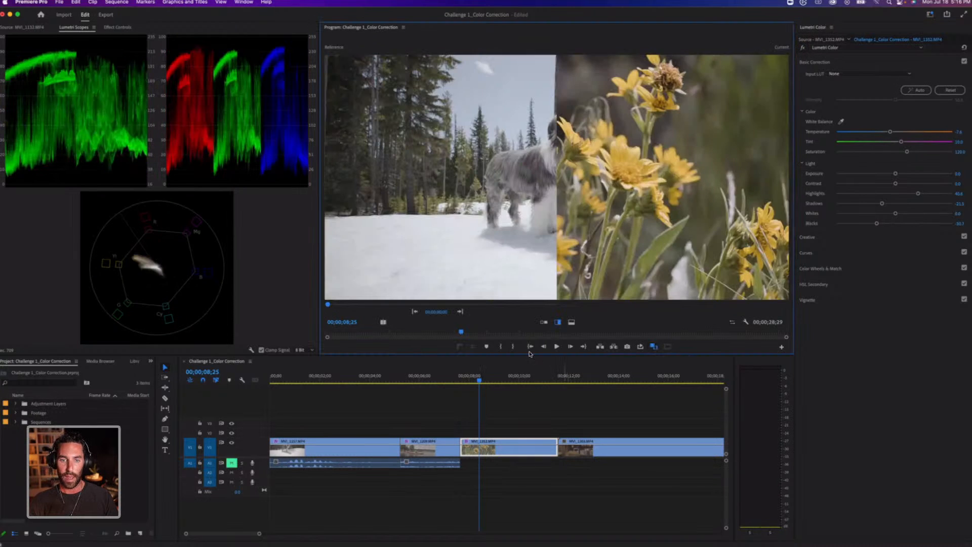
left_click(544, 322)
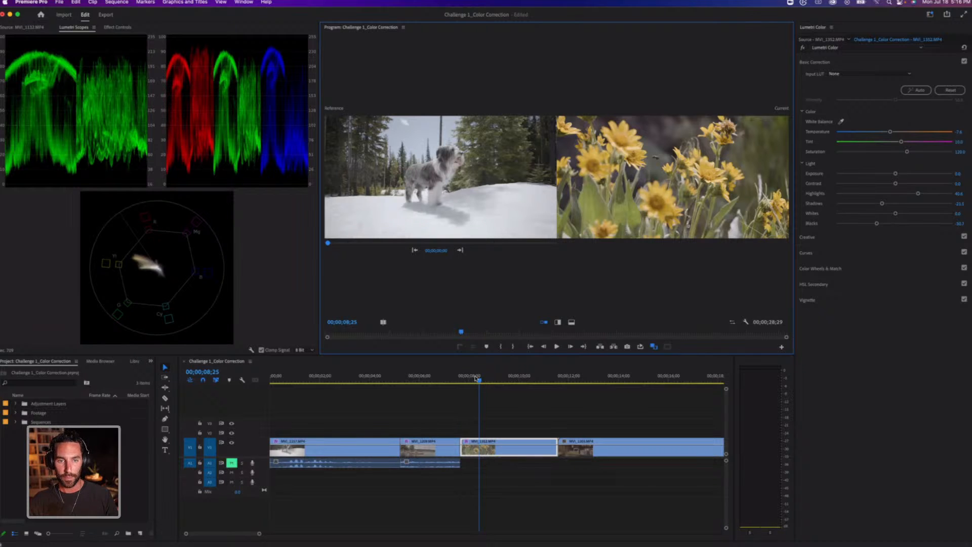
mouse_move(479, 379)
left_mouse_down()
mouse_move(438, 382)
mouse_move(482, 380)
left_mouse_up()
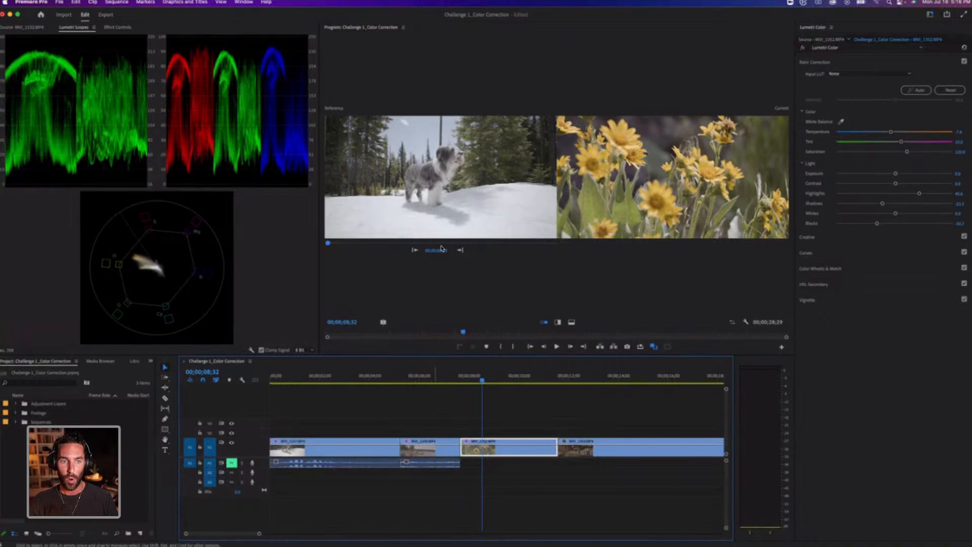
left_click_drag(328, 244, 387, 237)
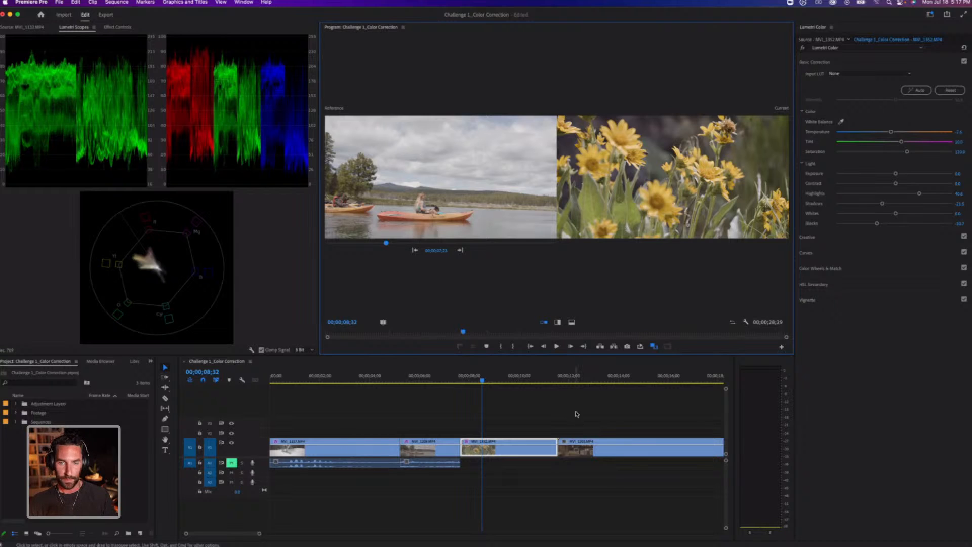
Save the project and leave Comparison View with the playhead parked at 00;00;11;25 on the flower clip
left_click(576, 392)
left_click(576, 375)
key("minus")
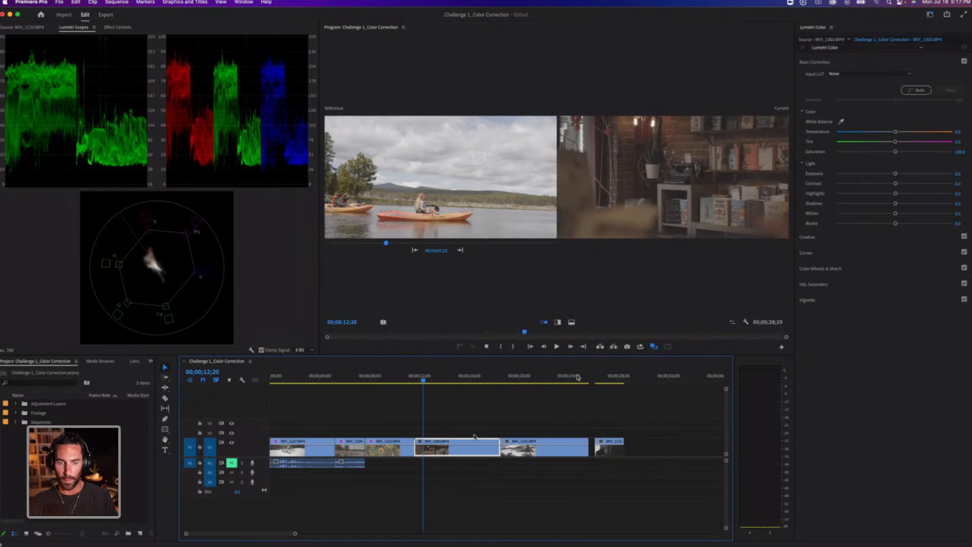
left_click(475, 448)
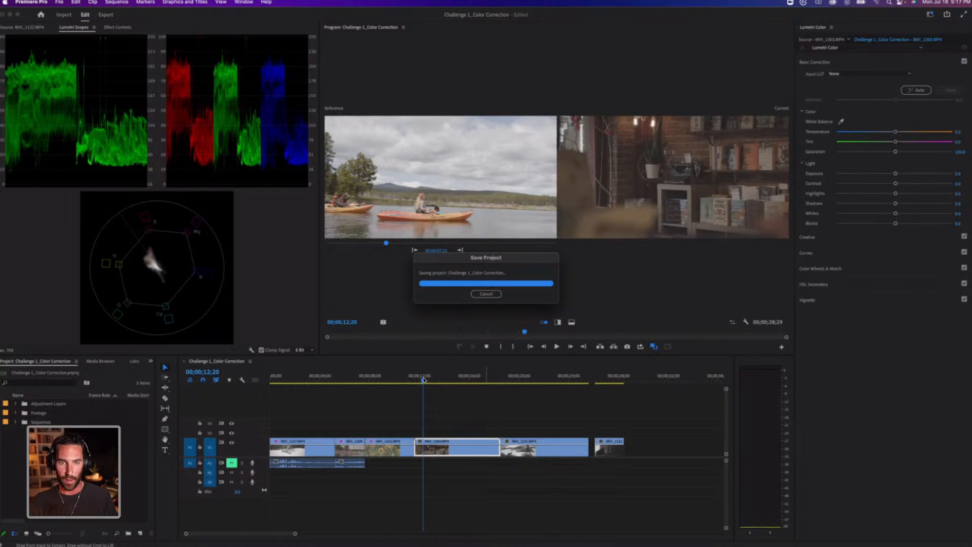
mouse_move(428, 382)
left_mouse_down()
mouse_move(395, 385)
mouse_move(411, 385)
left_mouse_up()
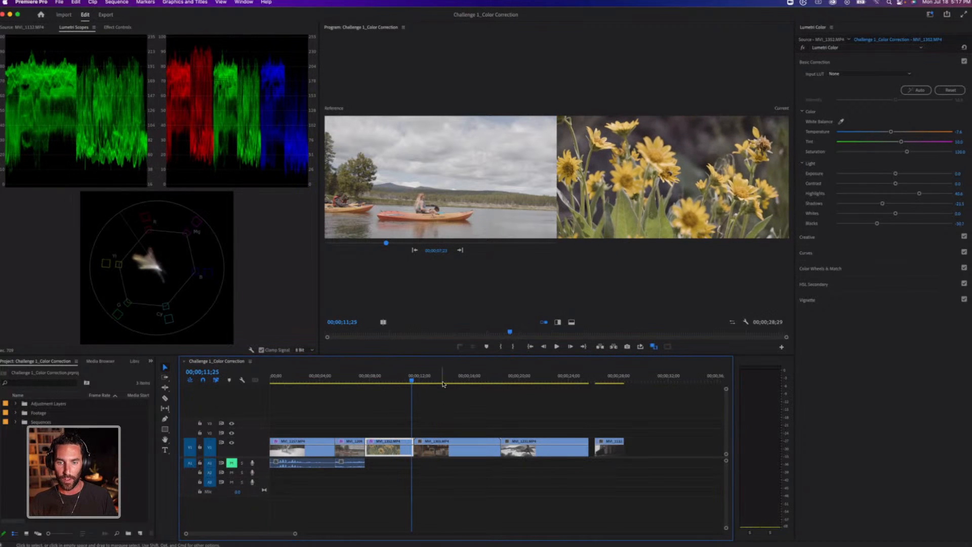
left_click(445, 392)
left_click(654, 346)
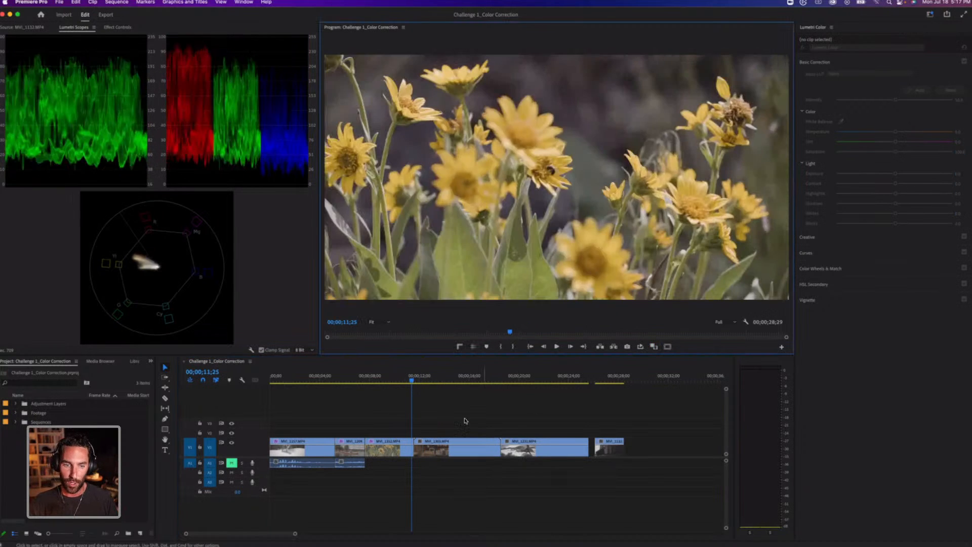
Set the bookstore clip's Blacks to about -33, Highlights to about 58 and Whites to about 30
left_click(436, 379)
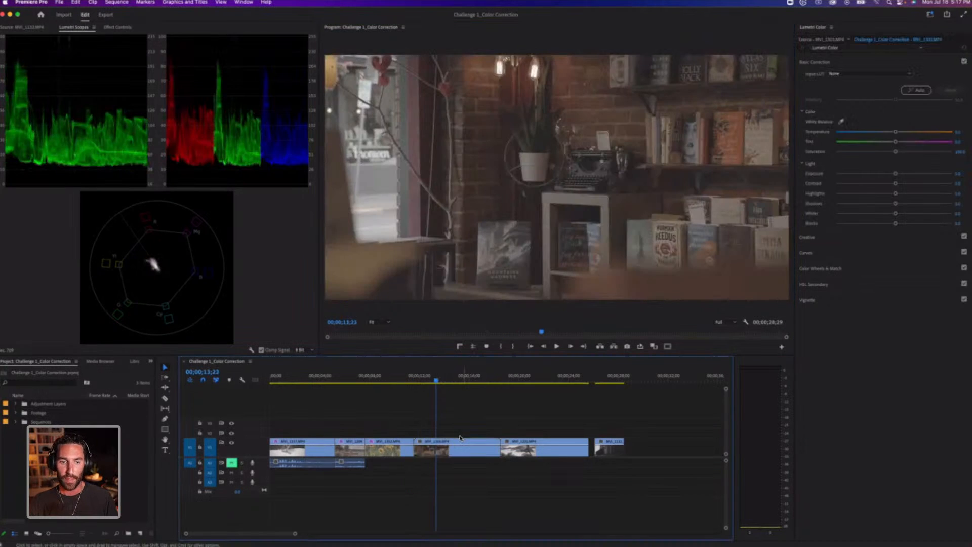
left_click(459, 453)
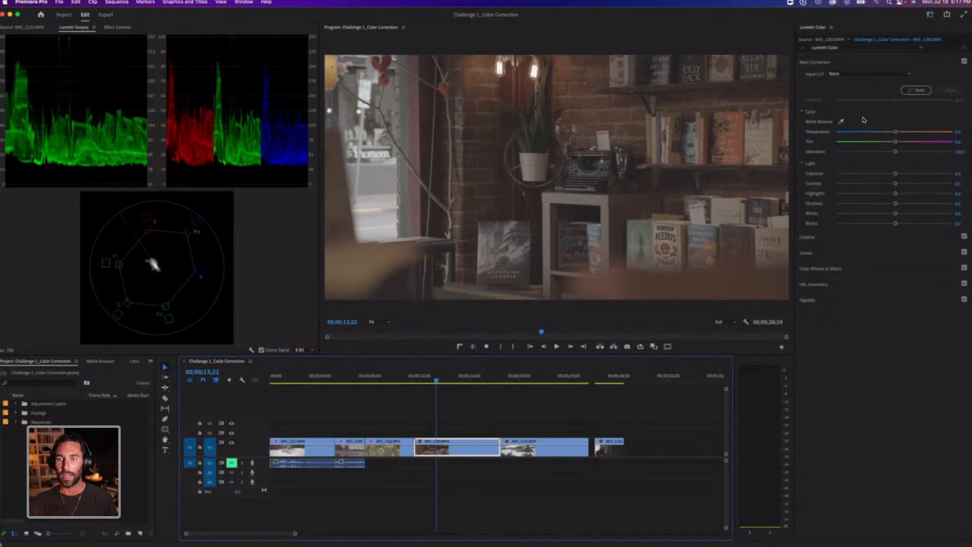
left_click(877, 226)
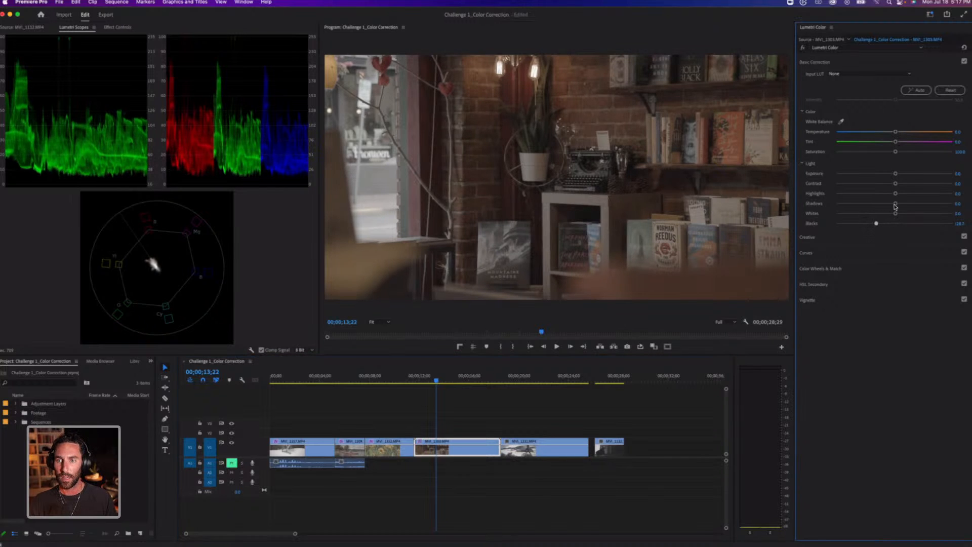
left_click_drag(895, 194, 922, 190)
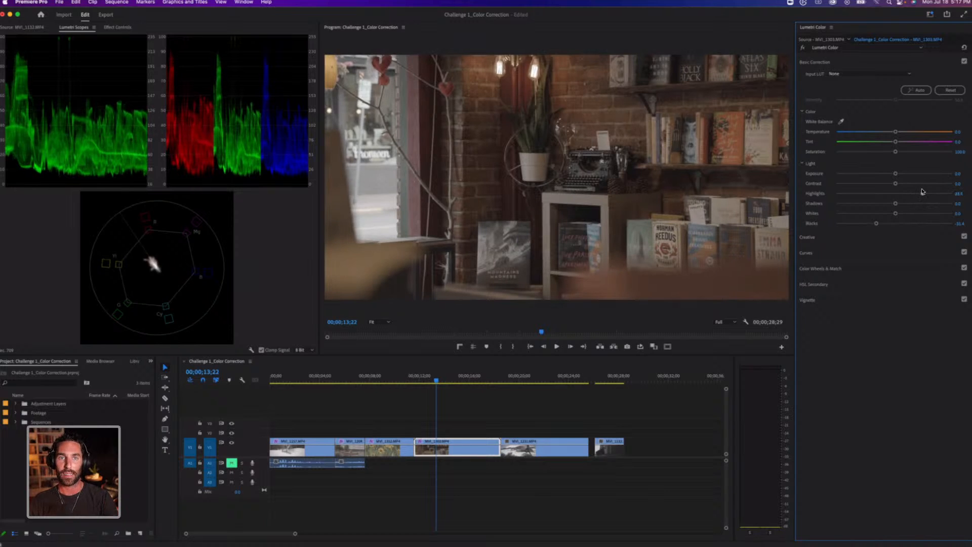
left_click_drag(925, 191, 926, 192)
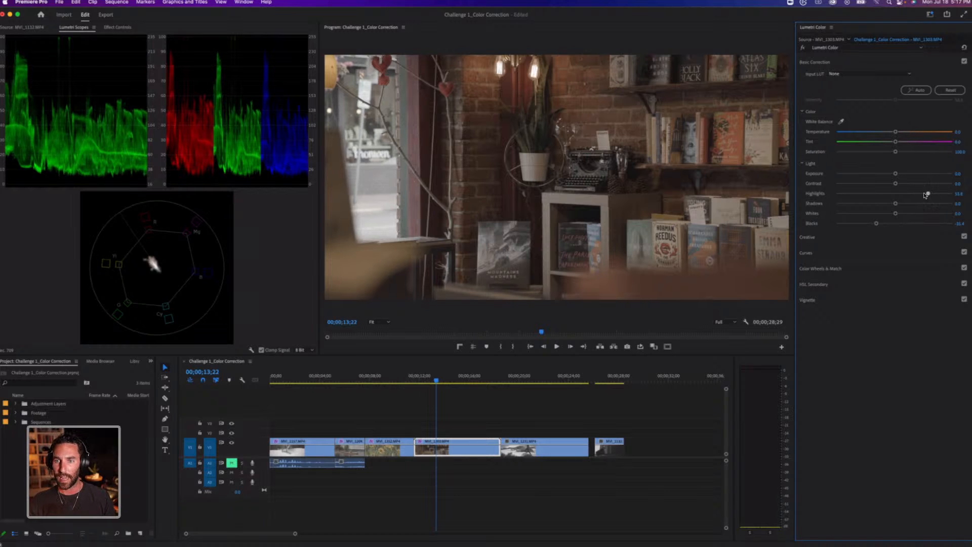
left_click_drag(897, 214, 912, 213)
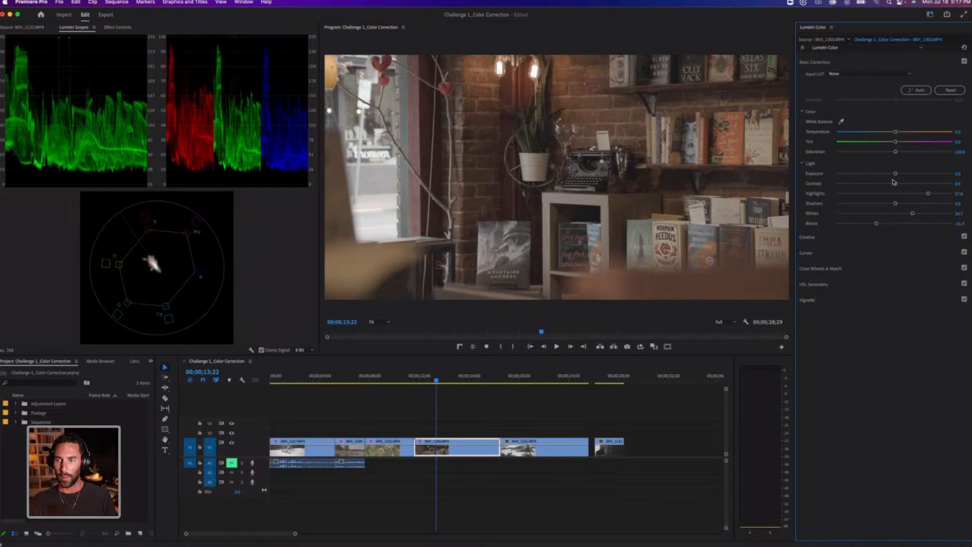
Set the bookstore clip's Exposure to 0.2 and compare it with and without the correction
left_click(965, 173)
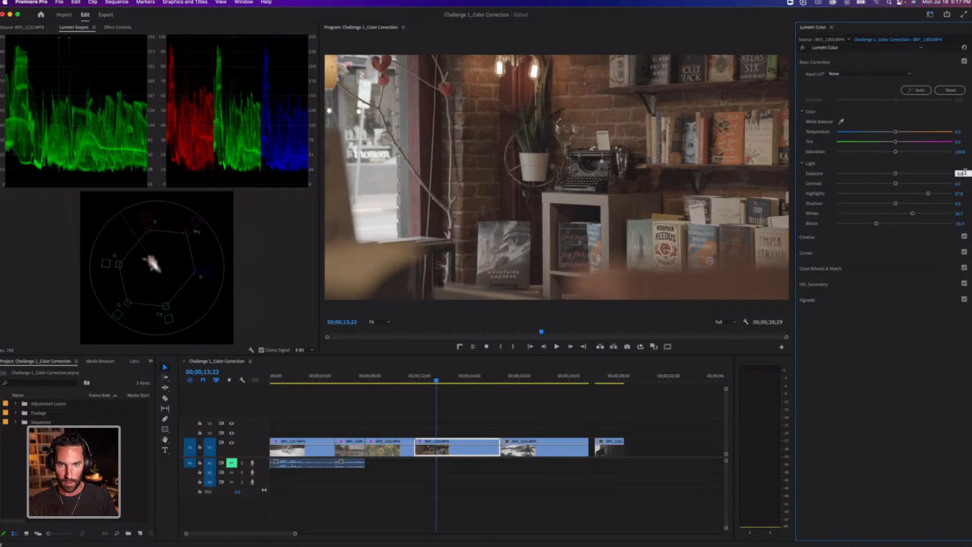
type("0.2")
key("Return")
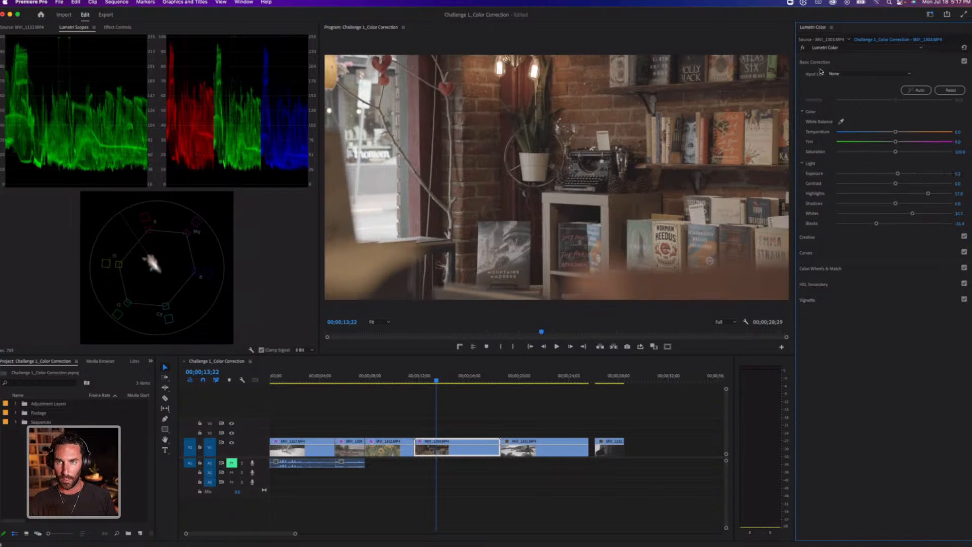
left_click(803, 48)
left_click(802, 47)
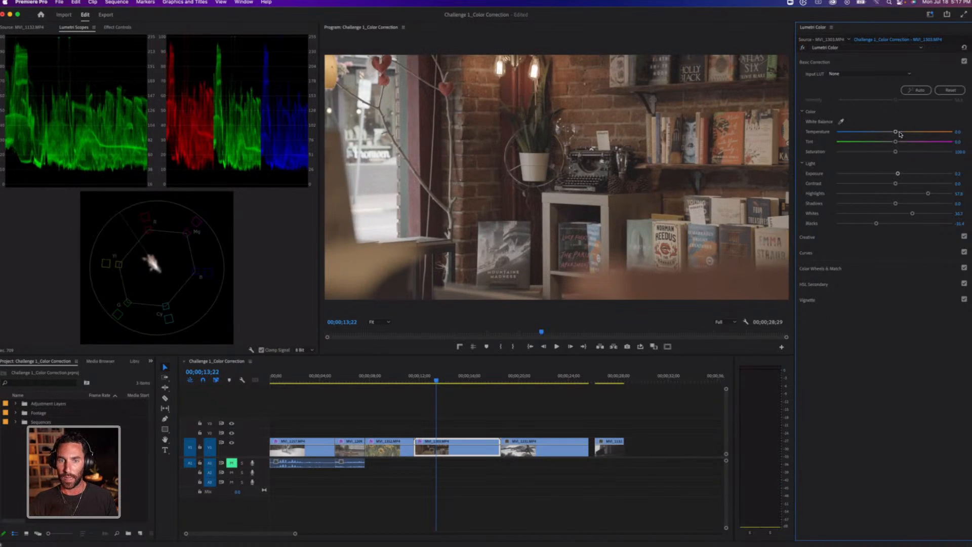
Warm the bookstore clip's Temperature slightly, compare before and after, and raise its Shadows to about 8
left_click_drag(900, 134, 898, 132)
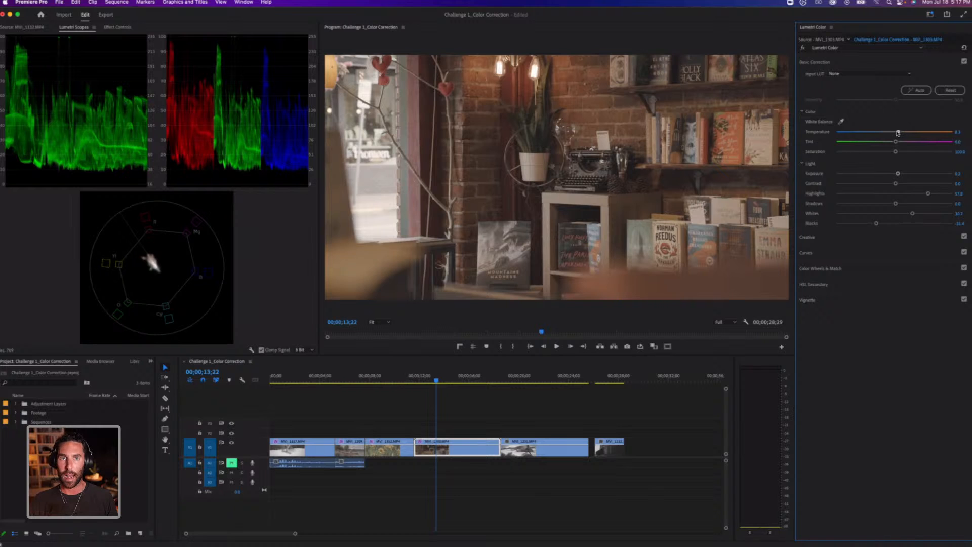
left_click(802, 49)
left_click(803, 49)
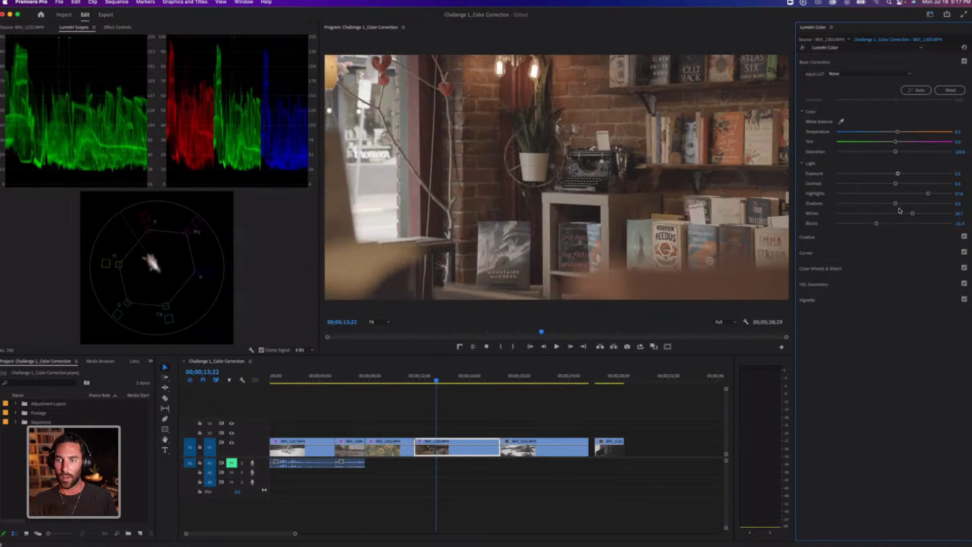
left_click_drag(896, 204, 900, 204)
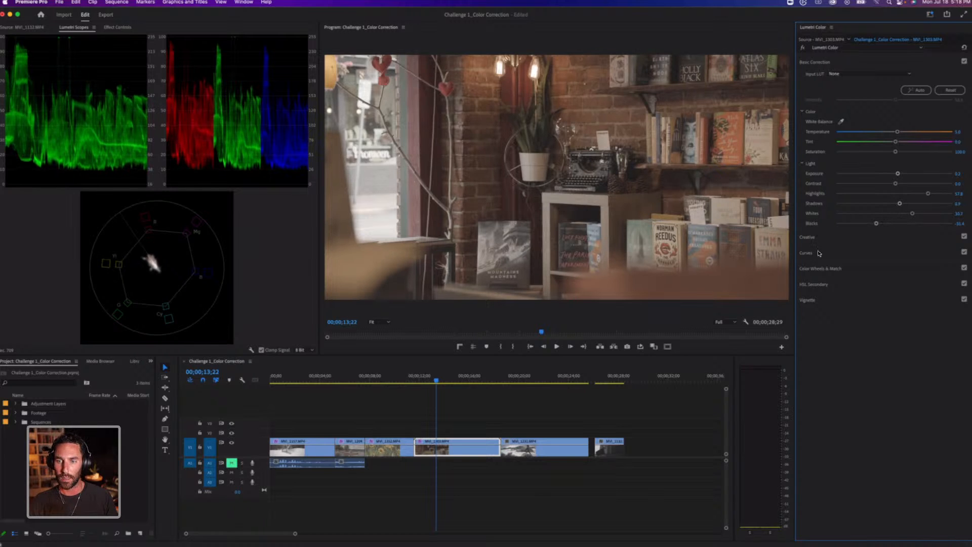
Add three points to the bookstore clip's white RGB curve, lowering the shadows and raising the midtones, and compare before and after
left_click(809, 253)
left_click(847, 207)
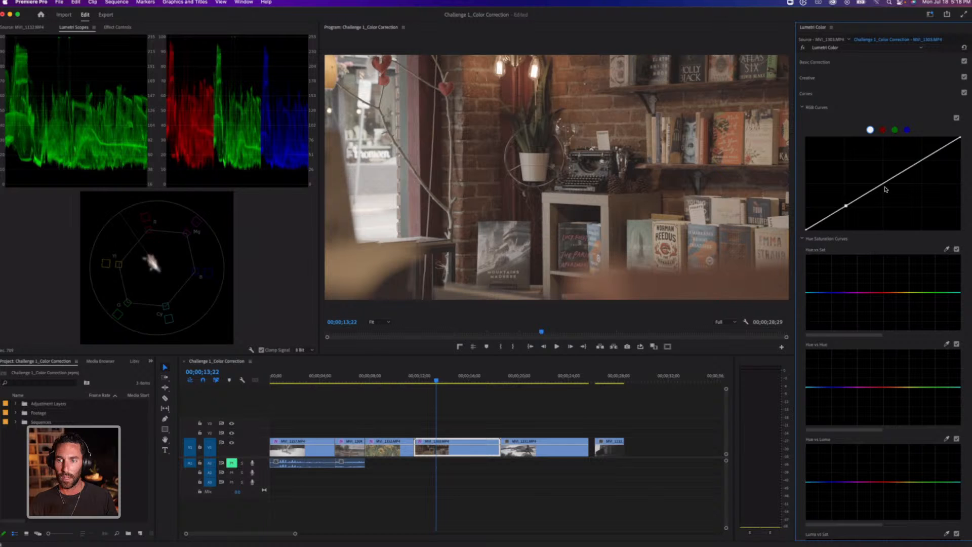
left_click_drag(885, 183, 922, 160)
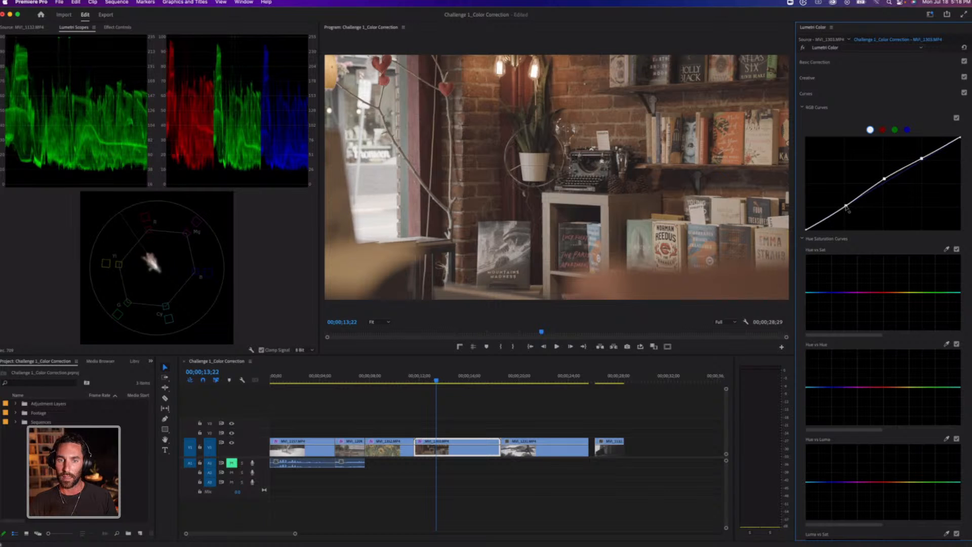
left_click_drag(846, 207, 845, 208)
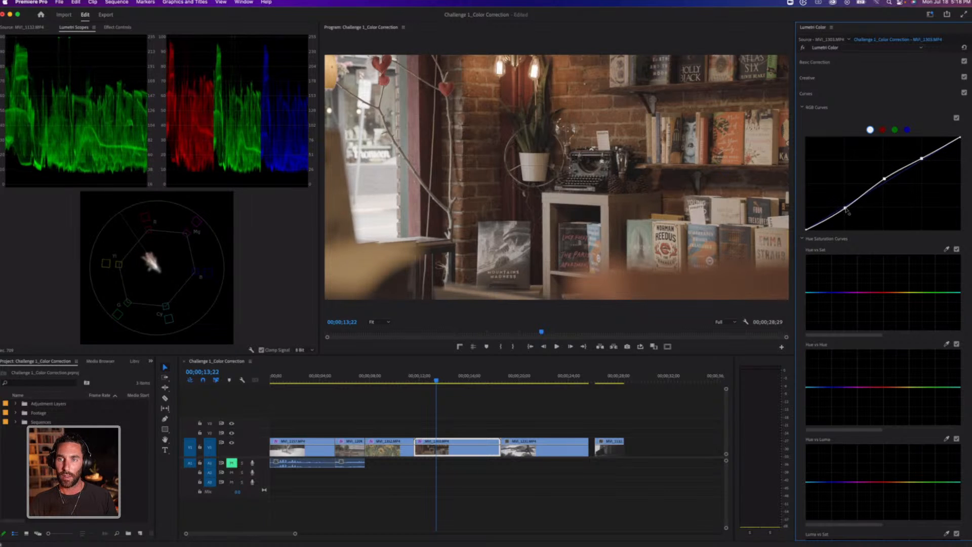
left_click(804, 51)
left_click(805, 51)
Set the bookstore clip's Saturation to 125 and compare it with and without the correction
left_click(814, 62)
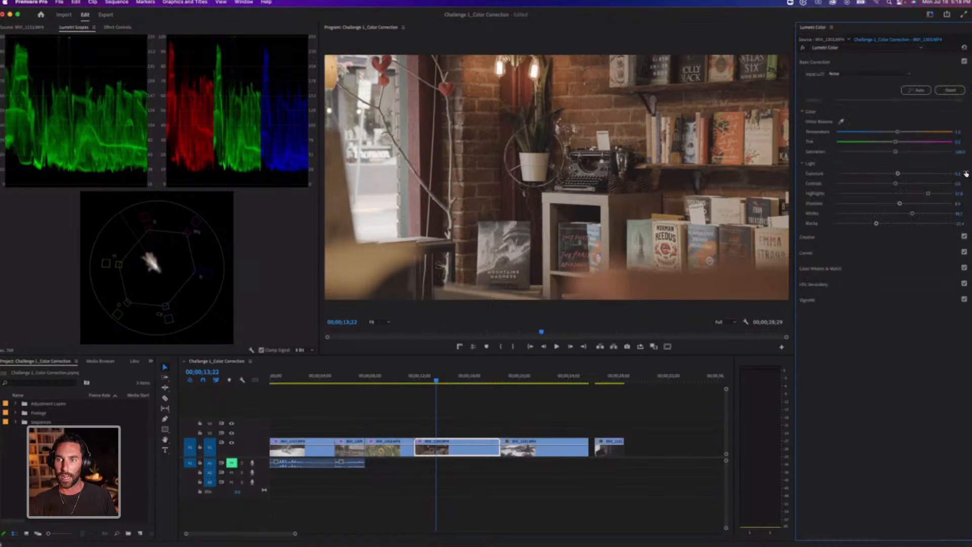
left_click_drag(961, 153, 963, 155)
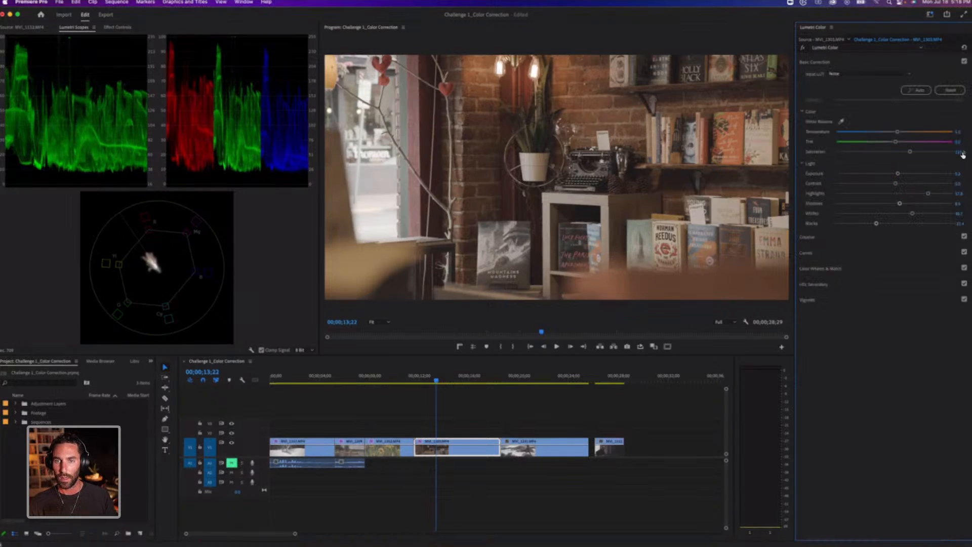
left_click(804, 50)
left_click(804, 51)
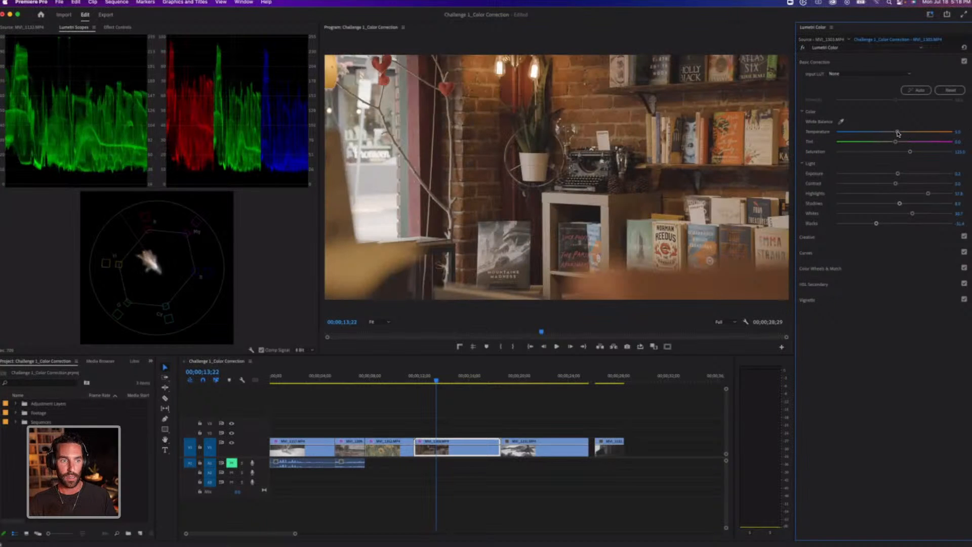
Cool the bookstore clip's Temperature to about -9 and compare it with and without the correction
left_click_drag(898, 133, 890, 132)
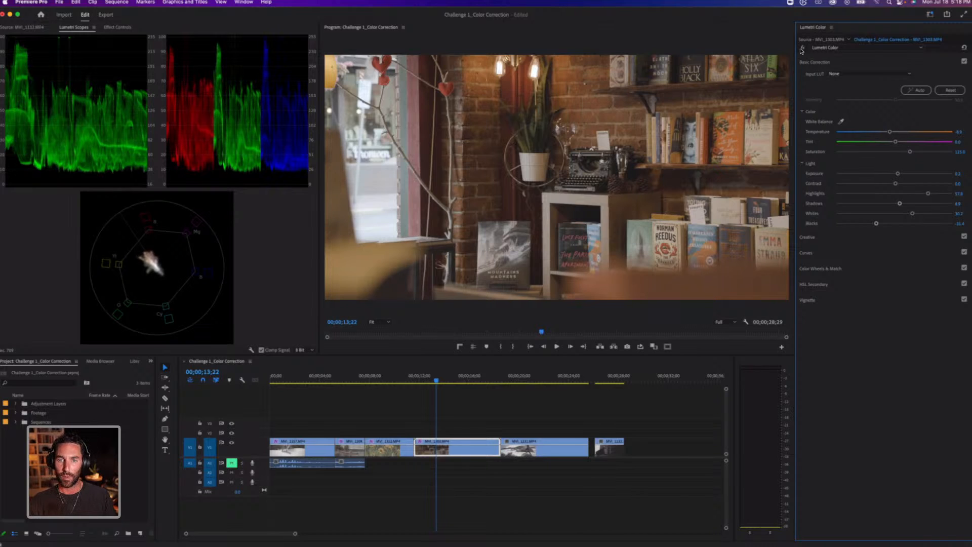
left_click(803, 48)
left_click(802, 48)
left_click(802, 48)
left_click(802, 48)
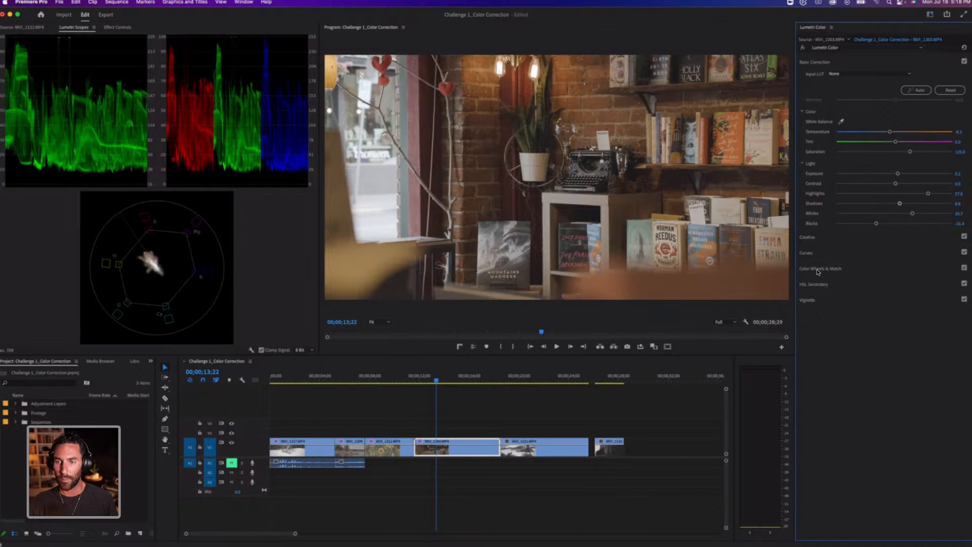
Sample the orange tones for the bookstore clip's Hue vs Luma curve and raise their luminance slightly
left_click(813, 255)
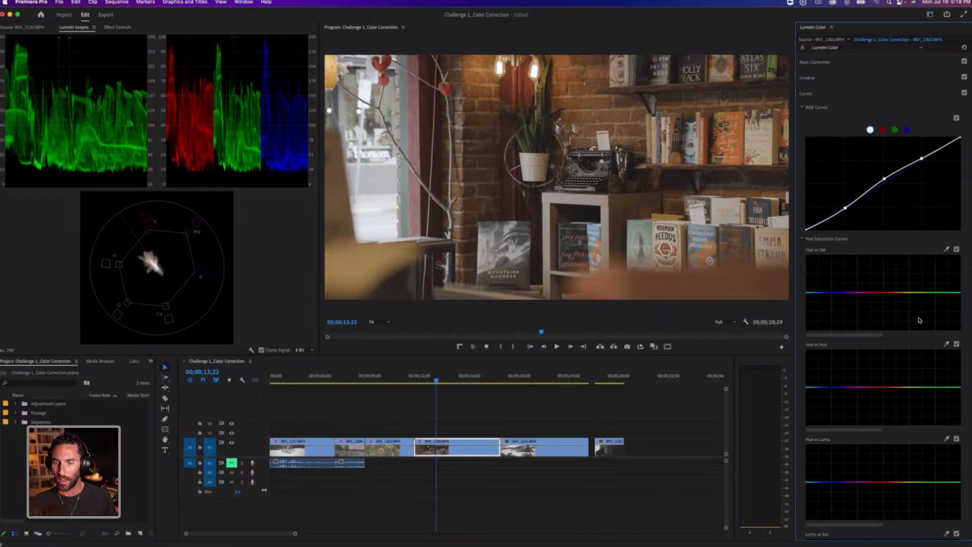
scroll(920, 320, "down", 4)
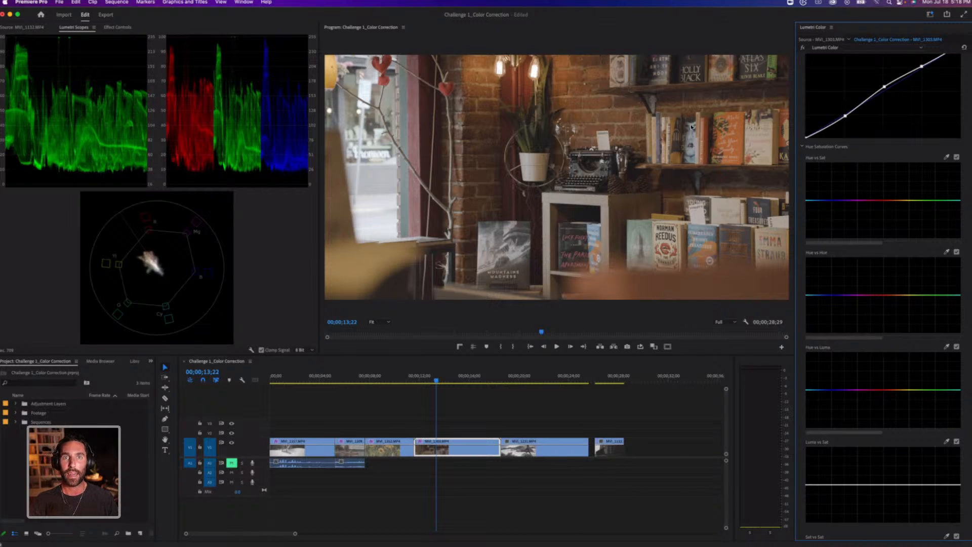
left_click(948, 347)
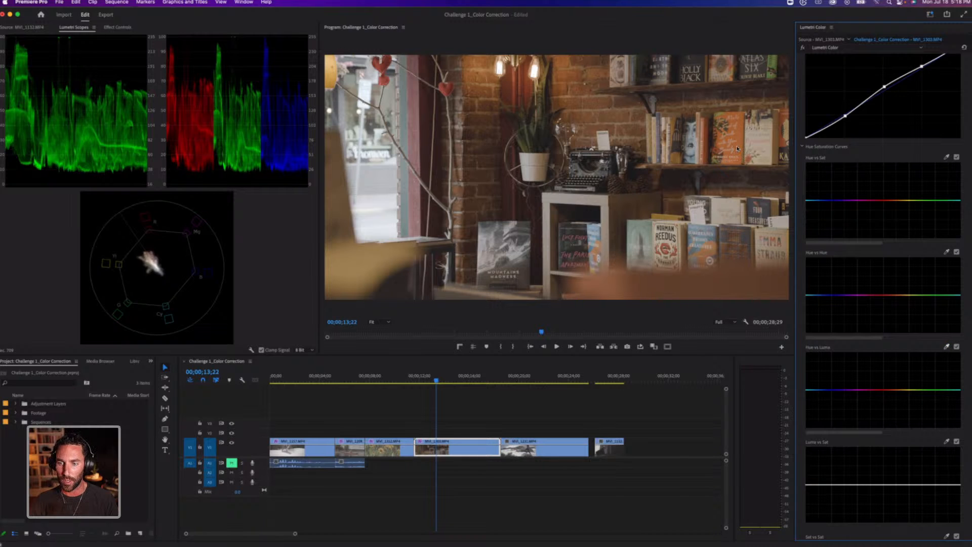
left_click_drag(889, 393, 891, 390)
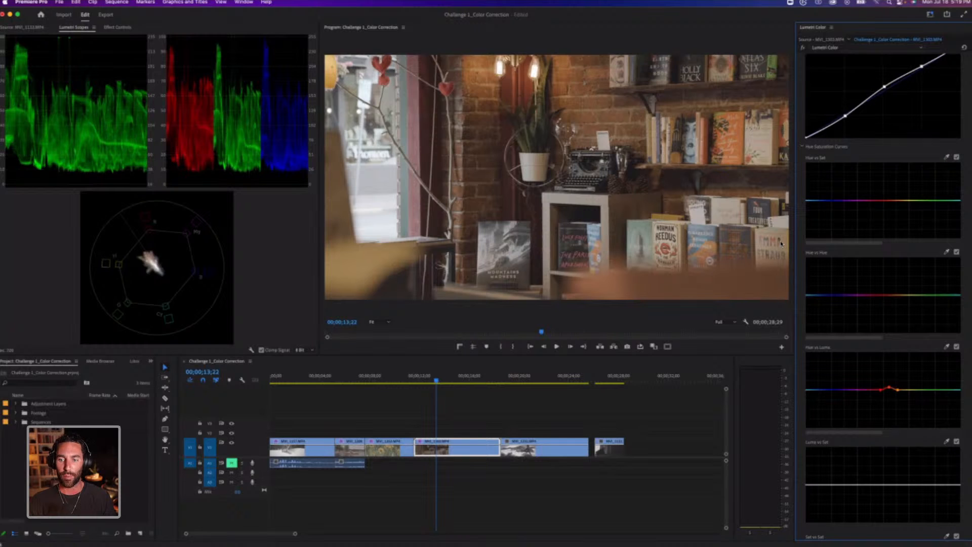
left_click_drag(892, 391, 892, 393)
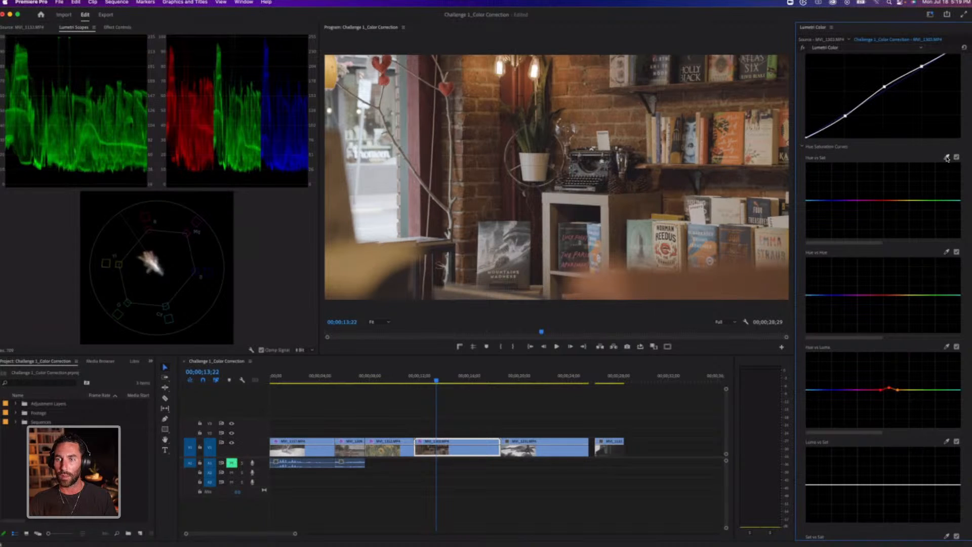
Sample the brick wall for the Hue vs Sat curve, raise its orange saturation slightly, and compare with and without the correction
left_click(947, 158)
left_click(602, 102)
left_click_drag(888, 201, 890, 202)
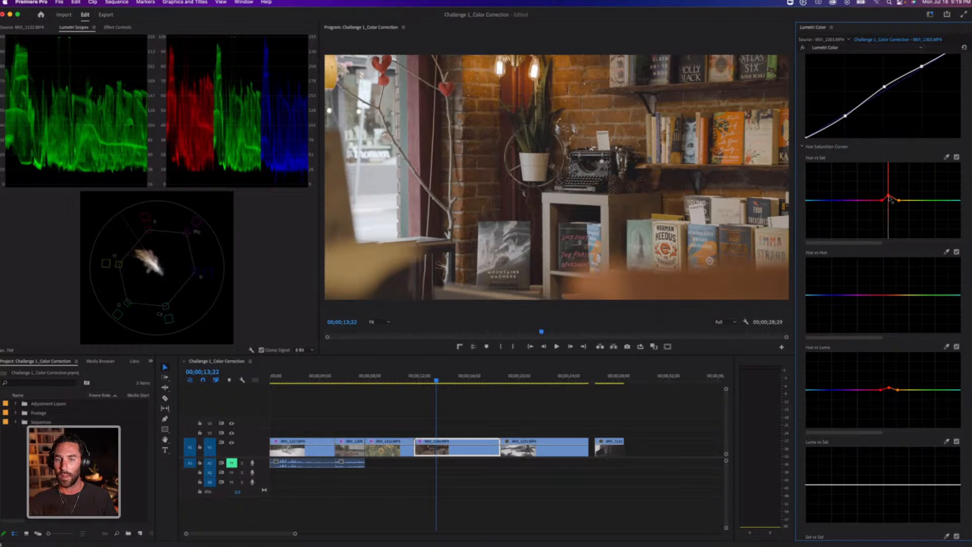
left_click(804, 48)
left_click(804, 48)
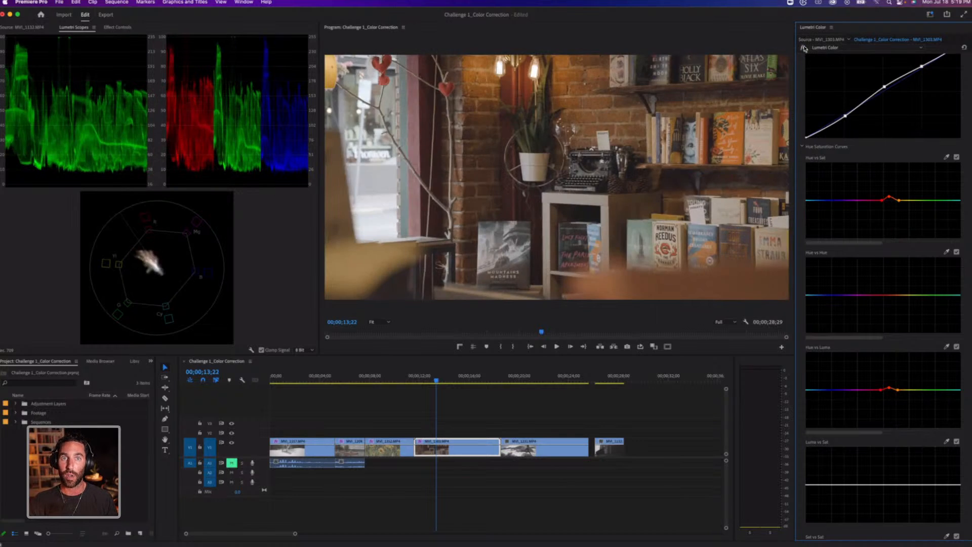
left_click(804, 48)
left_click(804, 48)
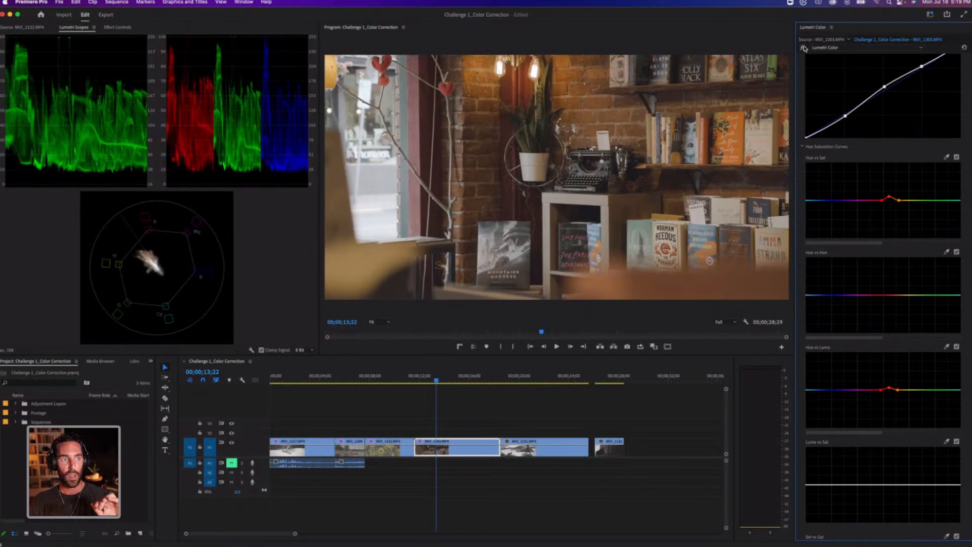
left_click(804, 48)
left_click(804, 48)
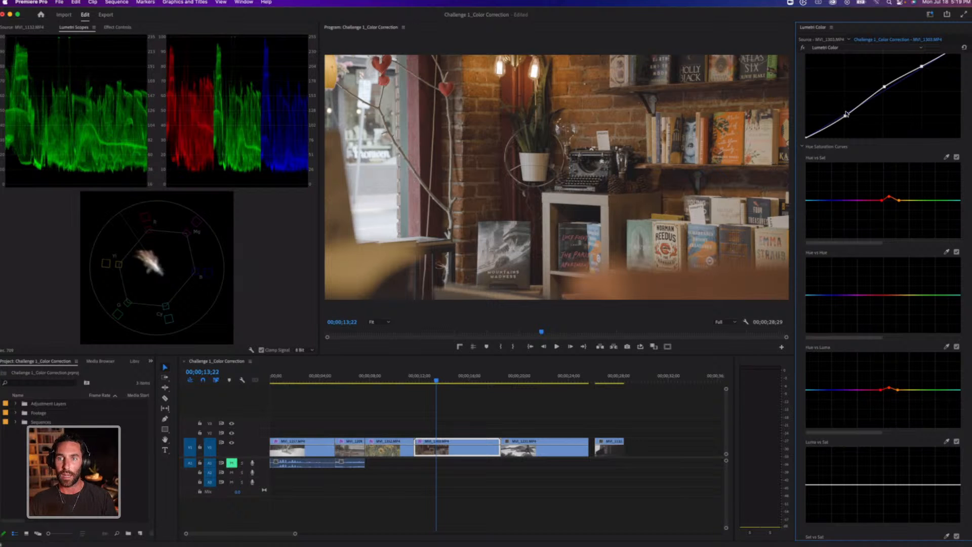
Collapse the RGB Curves and Hue Saturation Curves, return to the sequence start, and deselect all clips
scroll(804, 119, "up", 3)
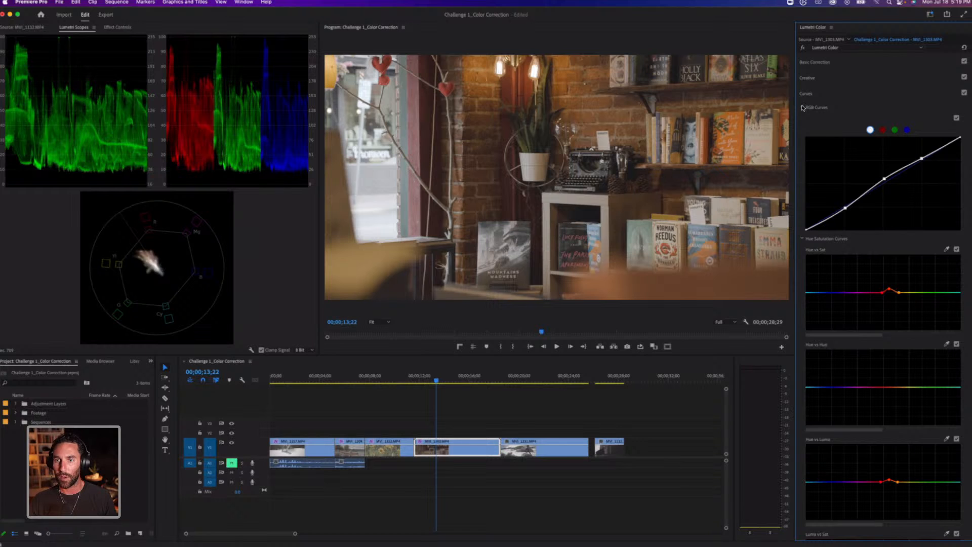
left_click(803, 107)
left_click(802, 120)
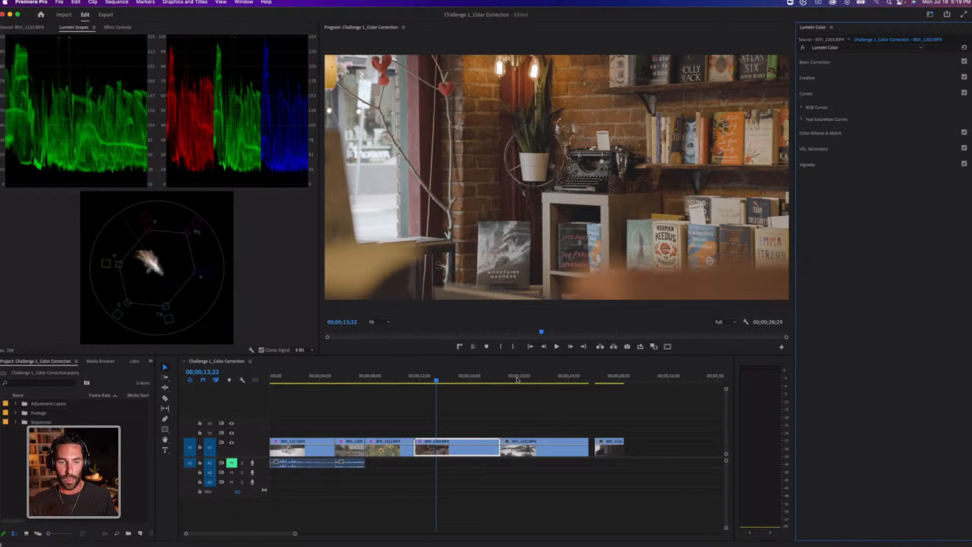
left_click(455, 393)
key("Home")
left_click(409, 426)
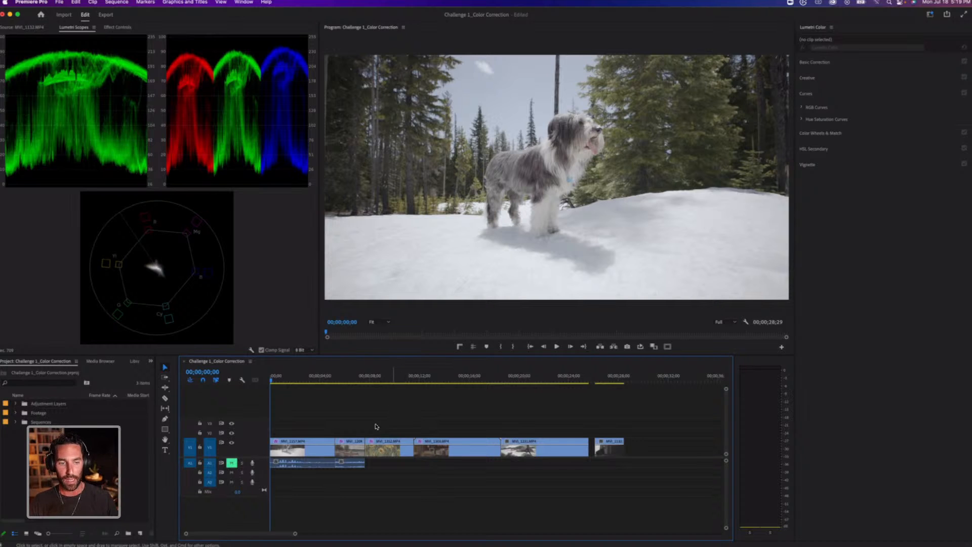
Create an adjustment layer with the default video settings and place it on V2 from the first clip through the snowy hiker clip
key("minus")
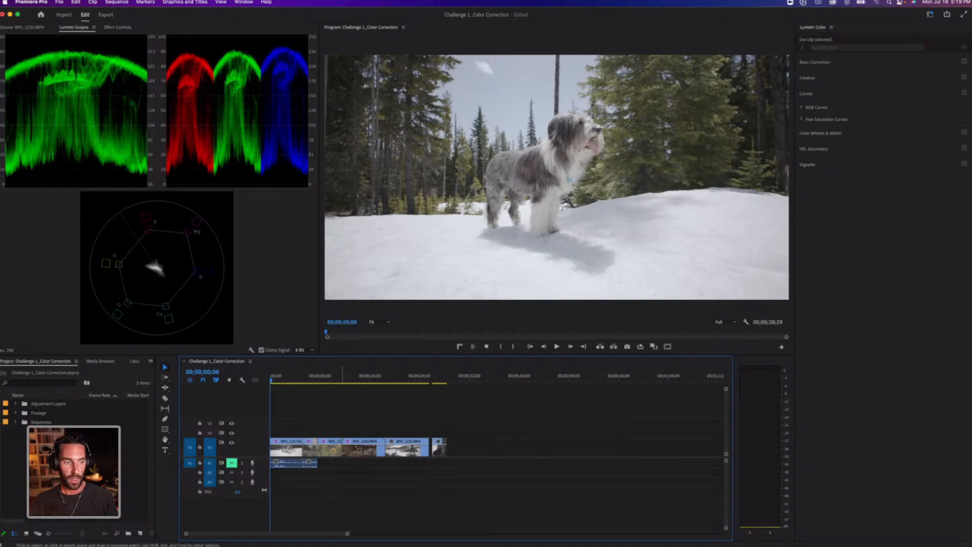
key("shift+1")
right_click(34, 391)
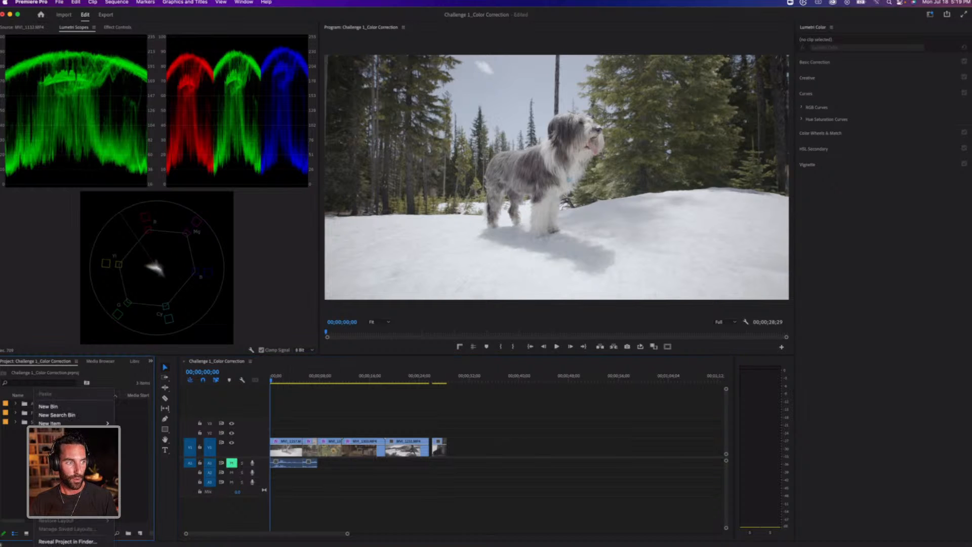
mouse_move(60, 423)
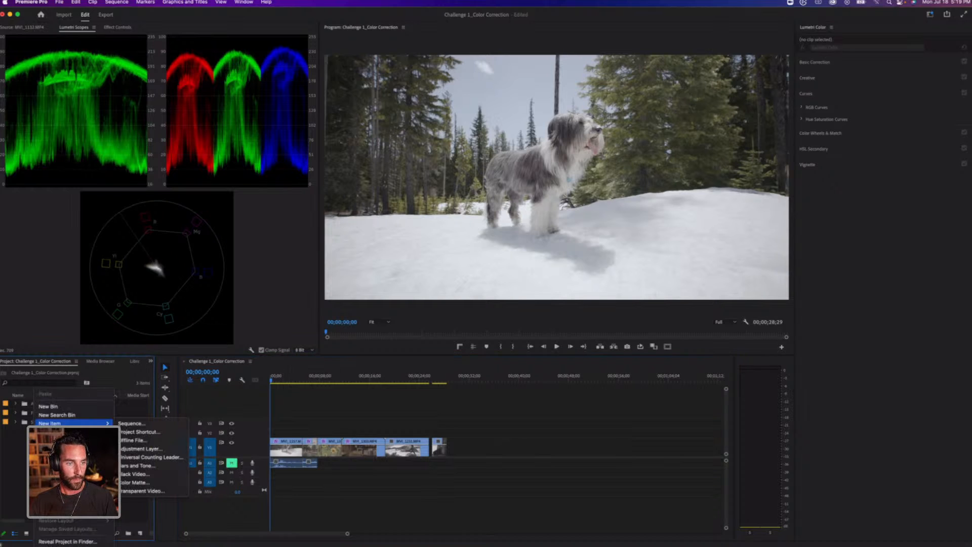
left_click(138, 450)
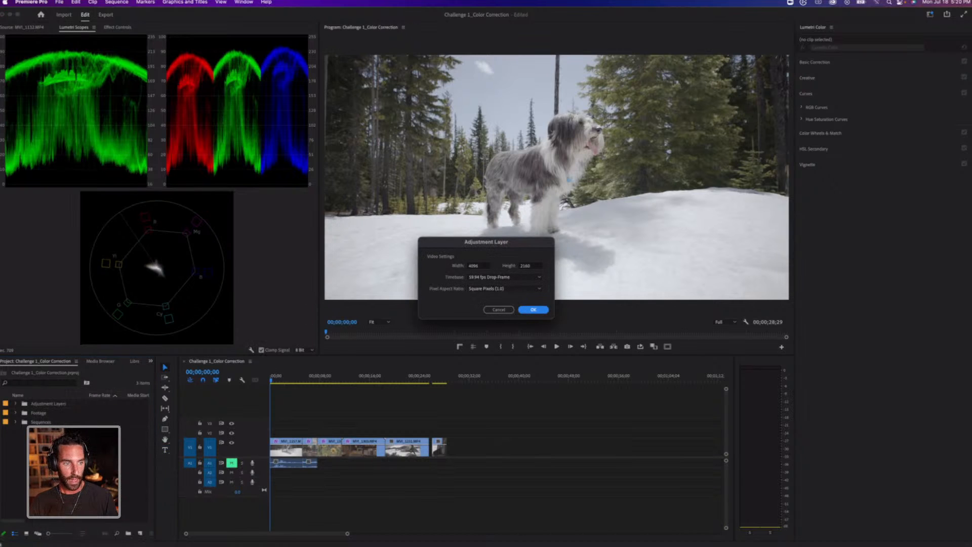
key("Return")
left_click_drag(25, 404, 429, 433)
Review the hiker, bookstore and flower clips beneath the adjustment layer, stopping on the yellow flowers
left_click(412, 383)
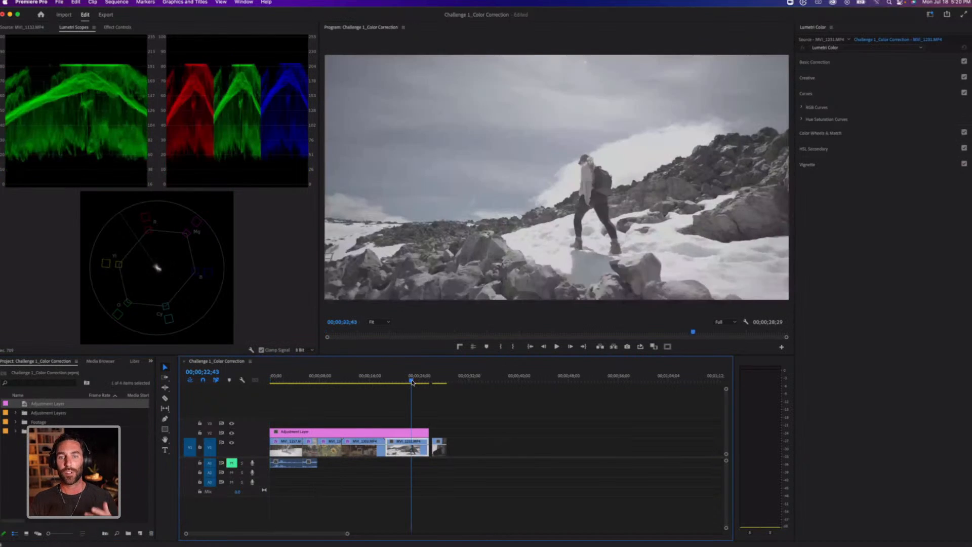
left_click(376, 382)
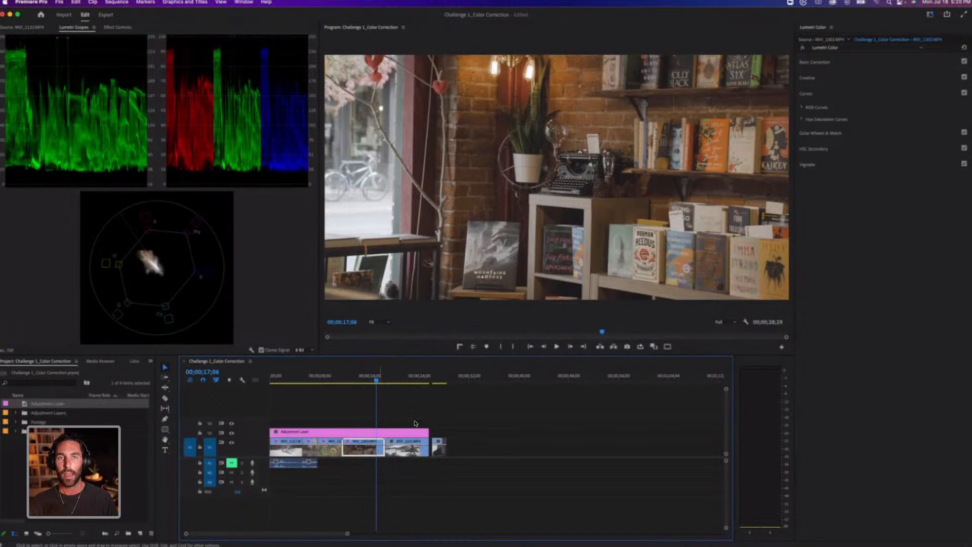
left_click(368, 403)
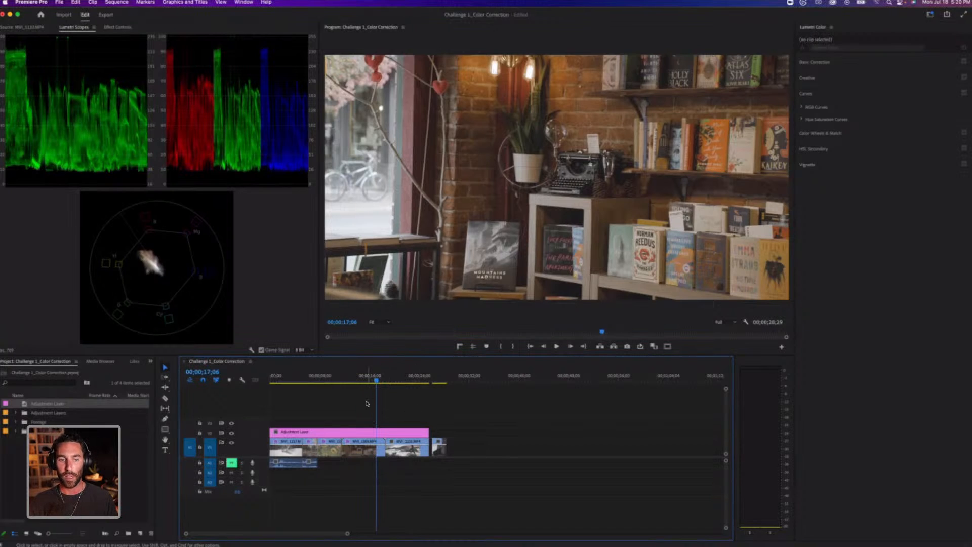
left_click(363, 379)
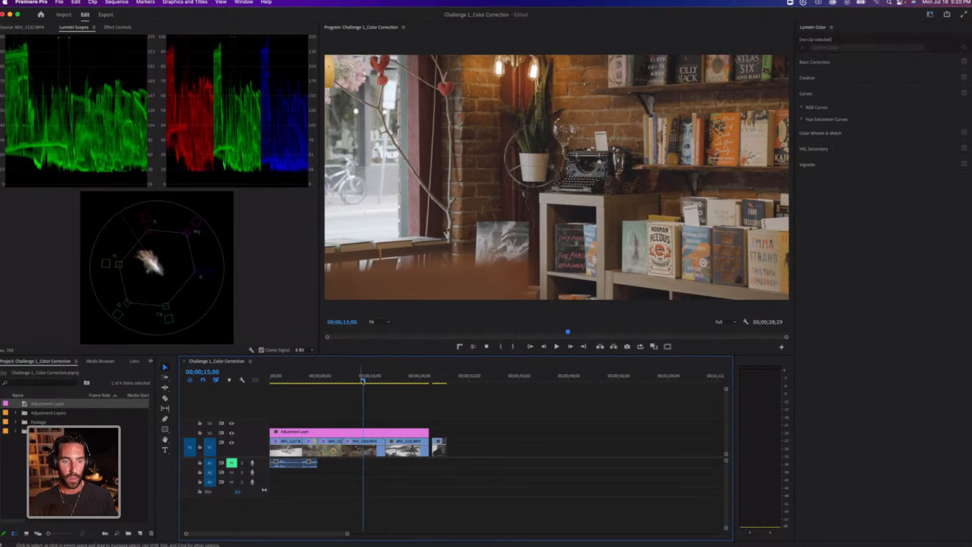
left_click_drag(281, 380, 333, 381)
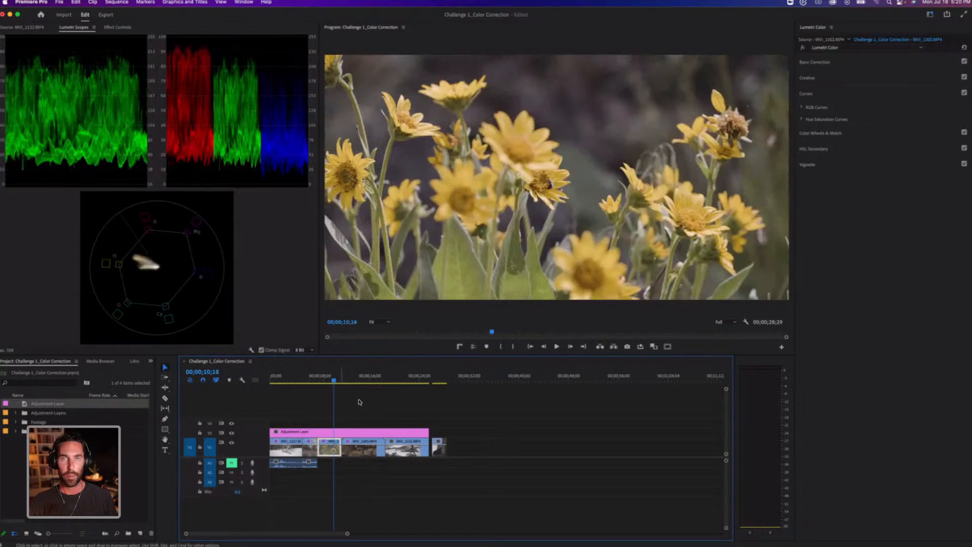
Increase the V2 track height and select the adjustment layer for grading
left_click(276, 433)
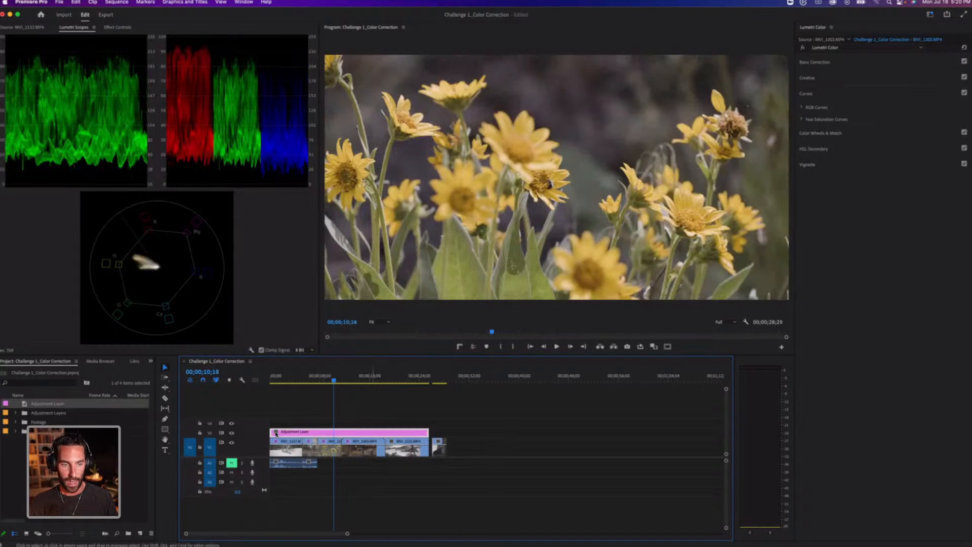
left_click_drag(259, 428, 260, 422)
left_click(313, 412)
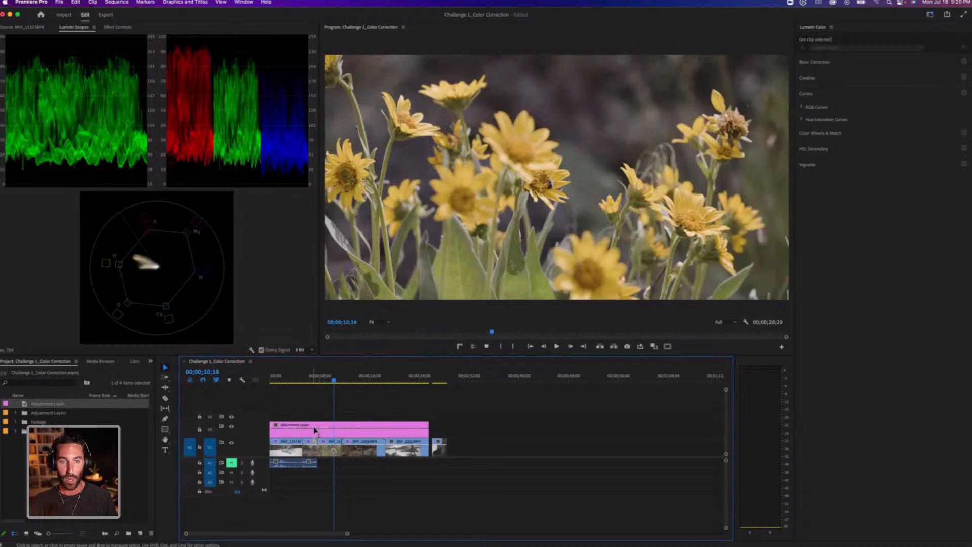
left_click(314, 430)
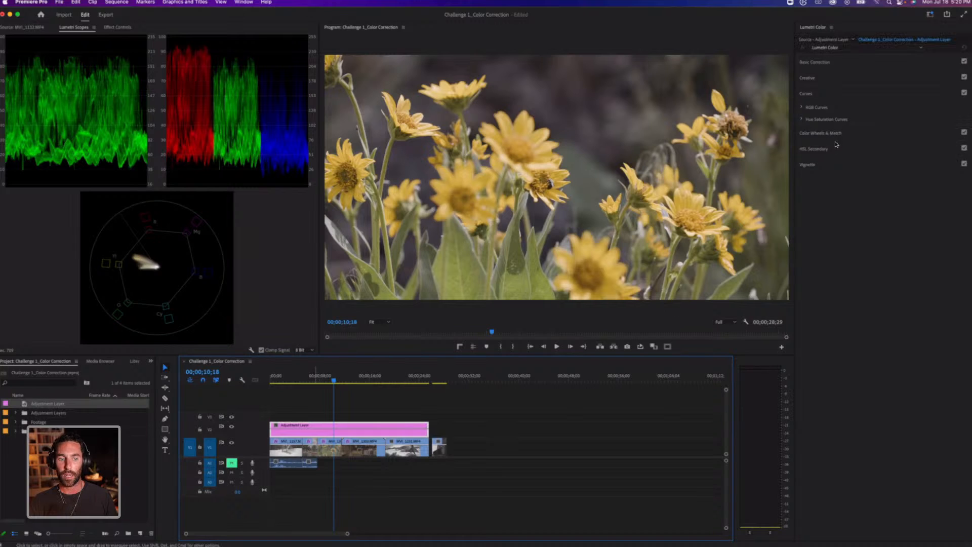
left_click(349, 431)
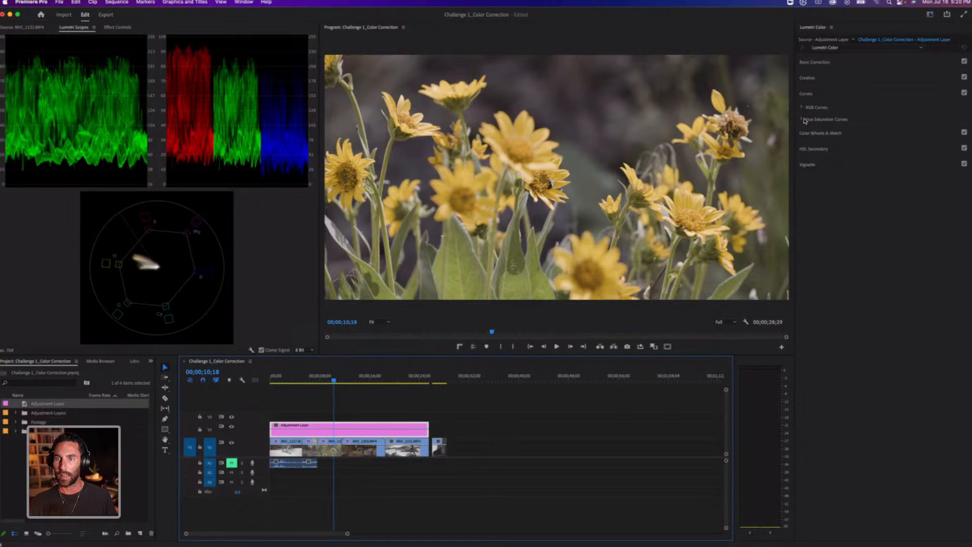
Inspect the adjustment layer's Basic Correction controls and open its Creative settings
left_click(814, 63)
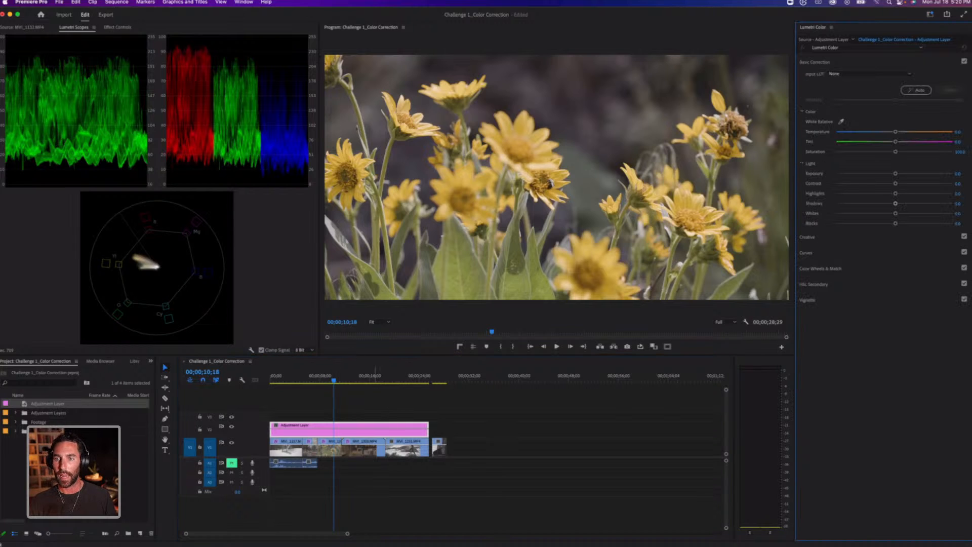
left_click(809, 238)
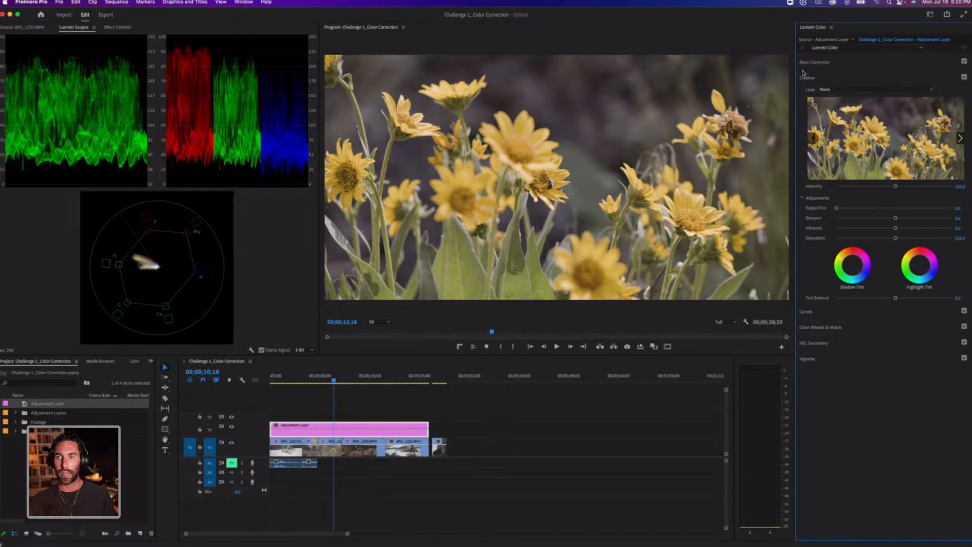
left_click(829, 62)
left_click(816, 58)
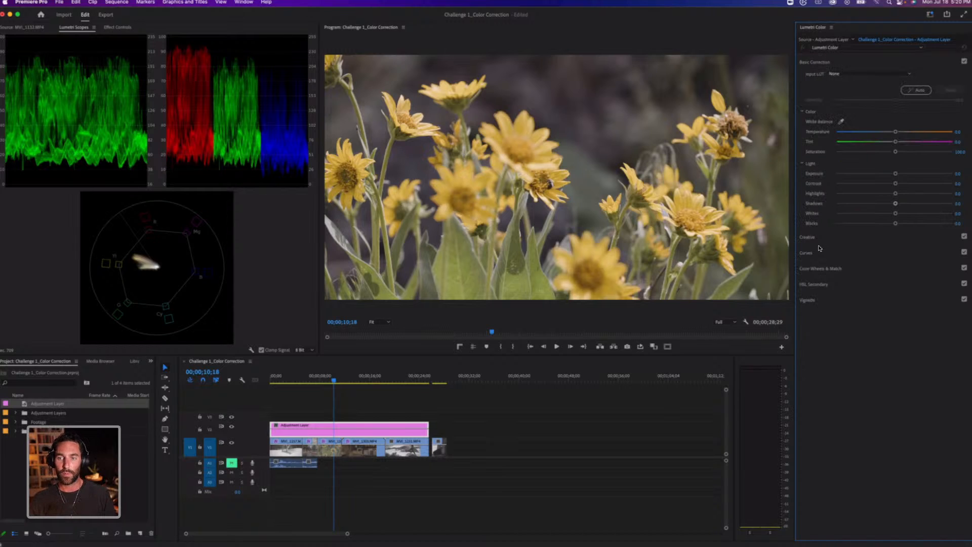
left_click(859, 79)
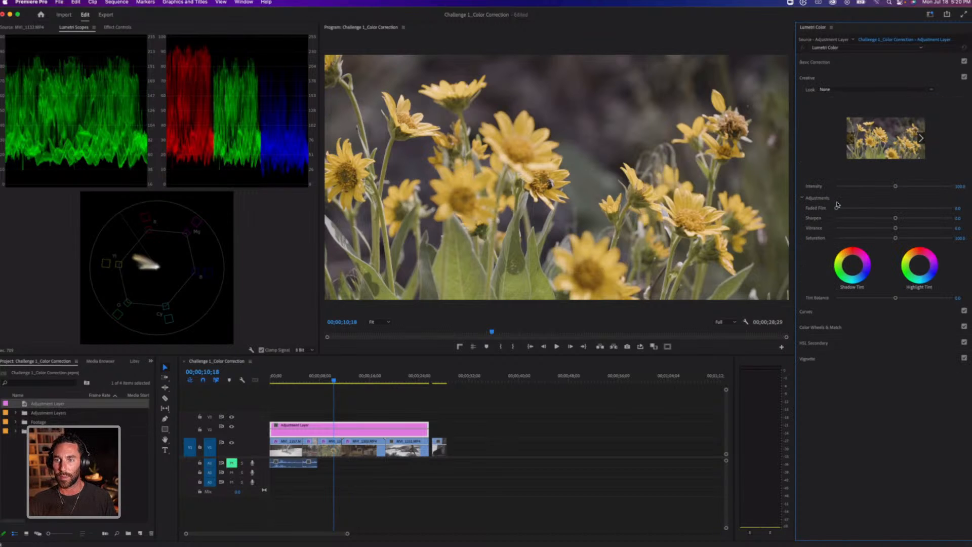
left_click(866, 89)
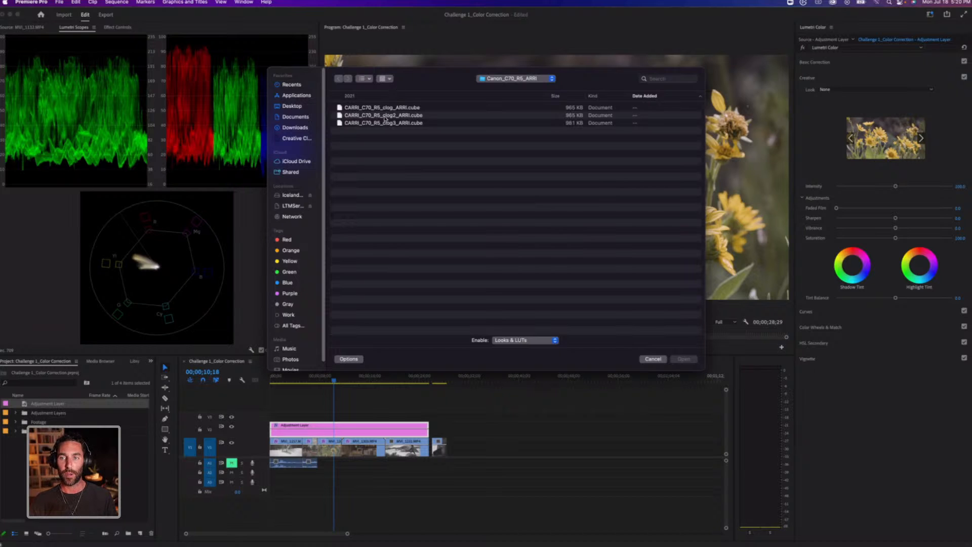
left_click(653, 359)
left_click(879, 90)
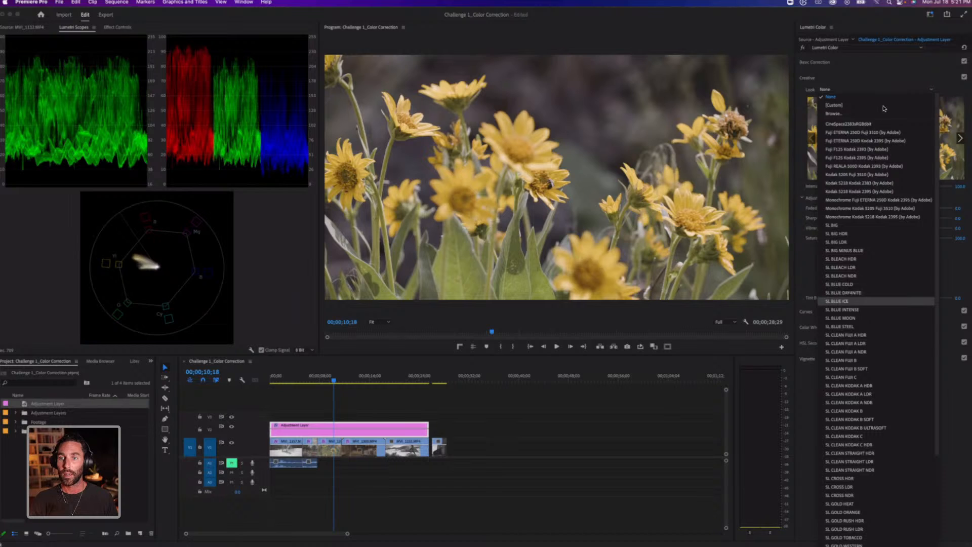
left_click(810, 78)
left_click(810, 78)
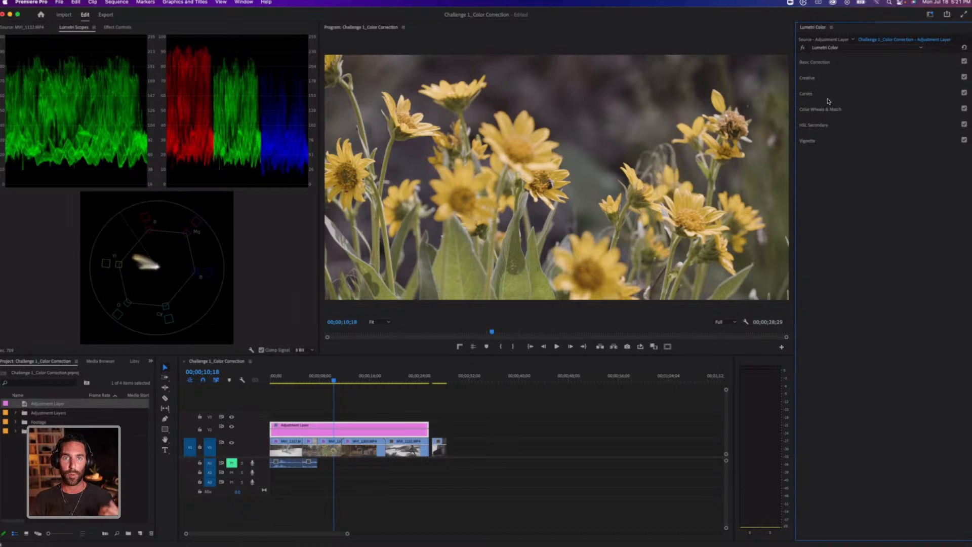
Apply the CARRI_C70_R5_clog_ARRI.cube LUT as the adjustment layer's creative Look and set its Intensity to 30
left_click(839, 94)
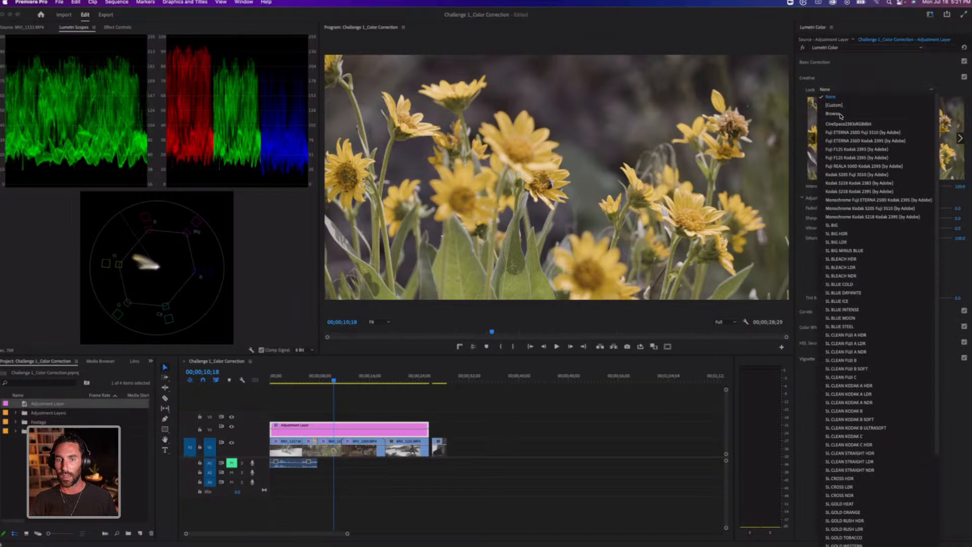
left_click(841, 111)
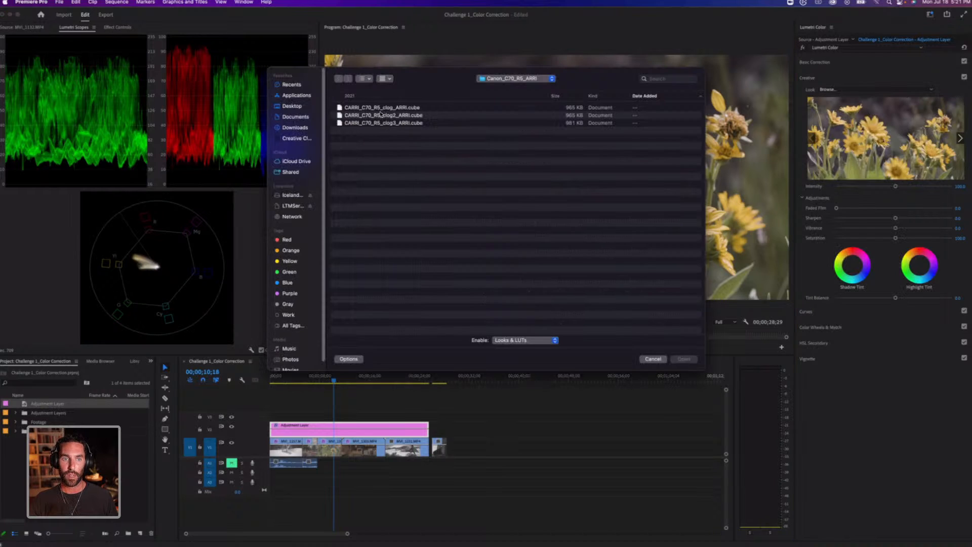
left_click(381, 108)
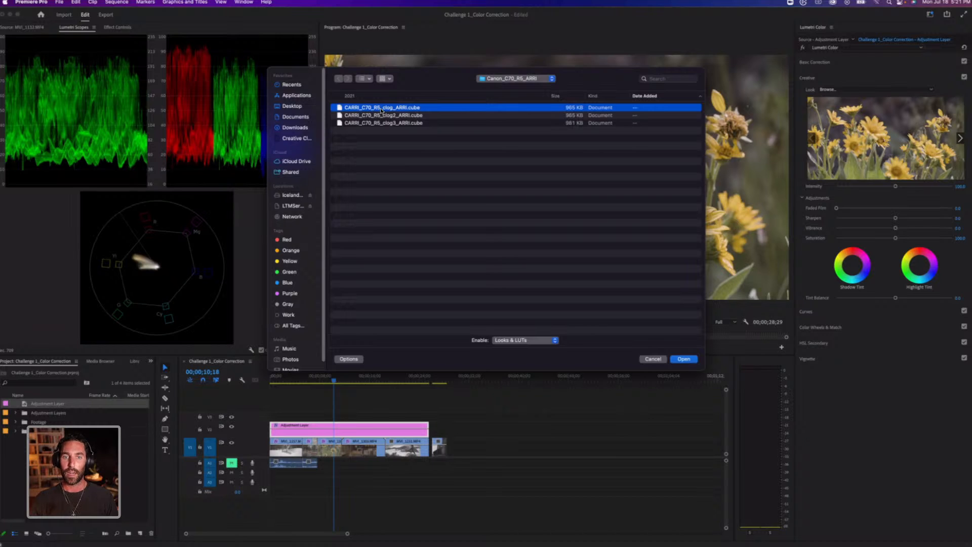
double_click(381, 108)
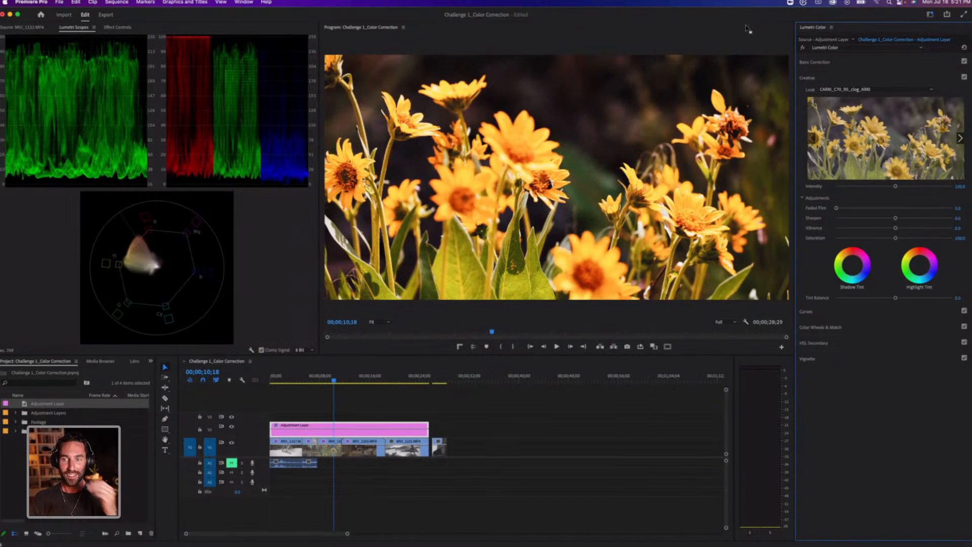
left_click(962, 186)
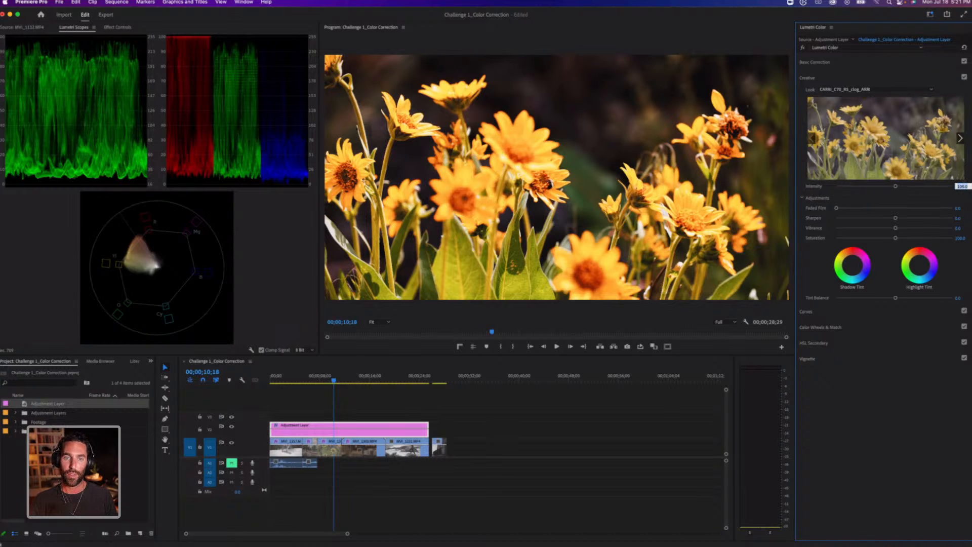
type("30")
key("Return")
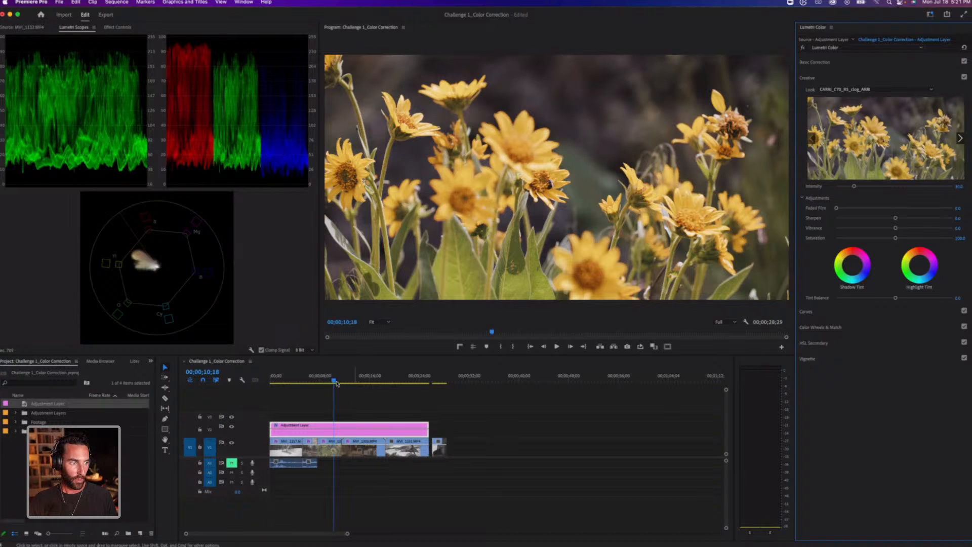
Compare the snowy dog clip with and without the graded adjustment layer by toggling the V2 track output
left_click_drag(298, 383, 191, 392)
left_click(336, 415)
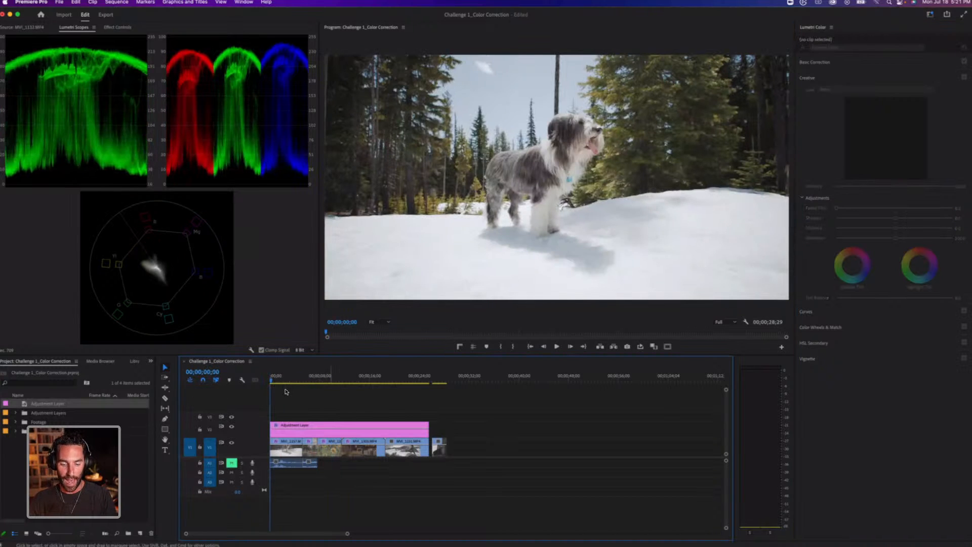
key("=")
key("=")
left_click(331, 380)
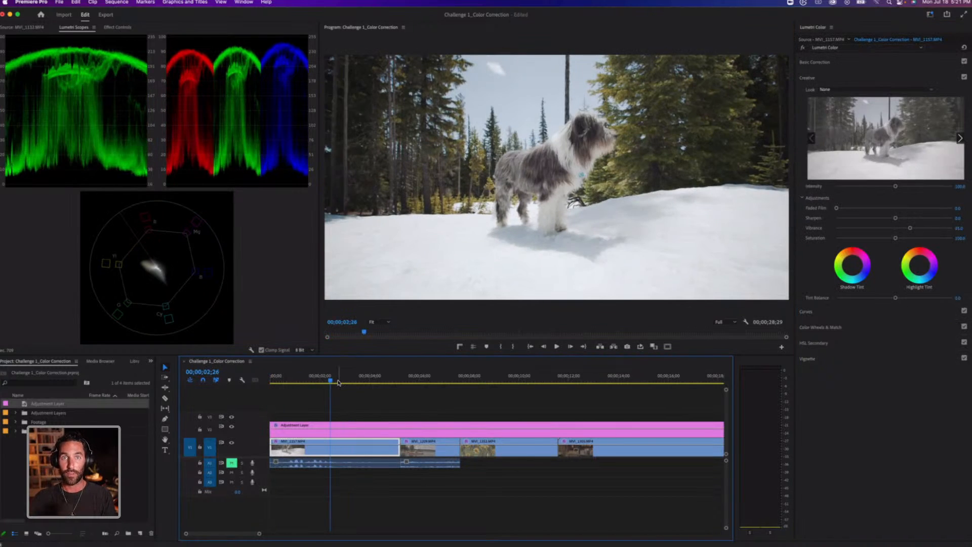
key("-")
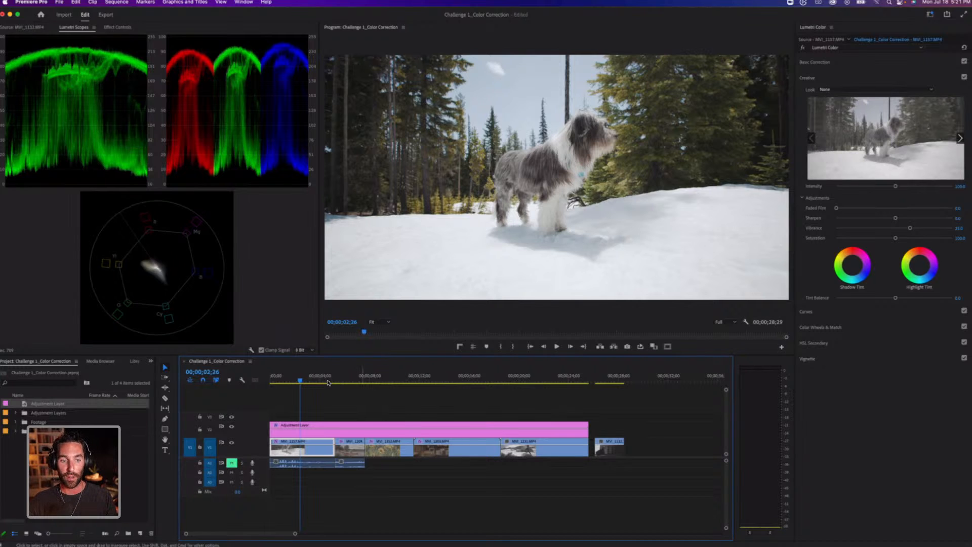
left_click(327, 382)
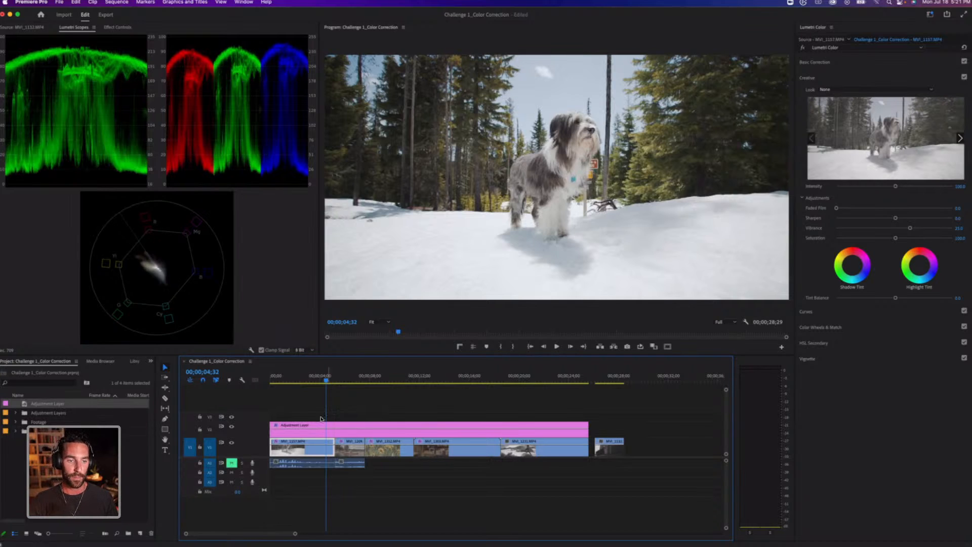
left_click(292, 430)
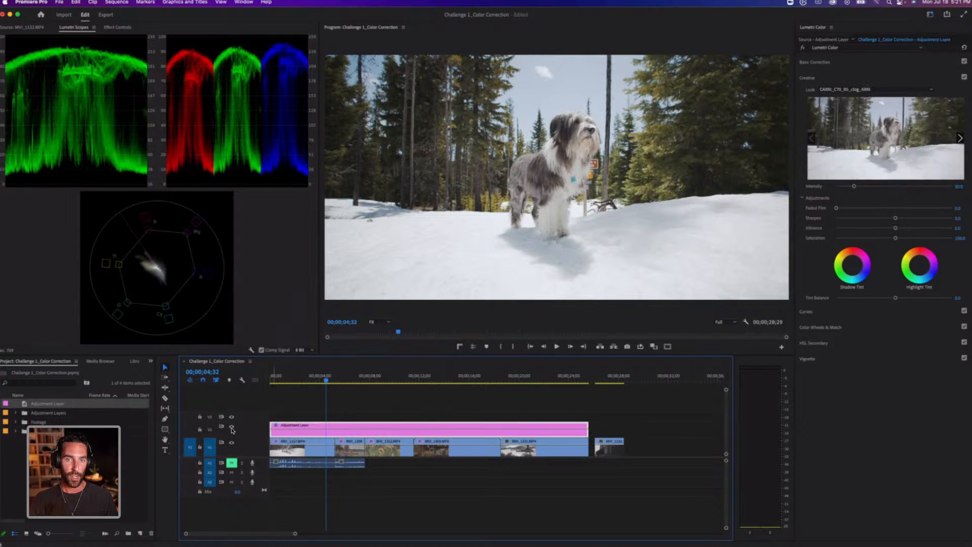
left_click(231, 428)
left_click(232, 427)
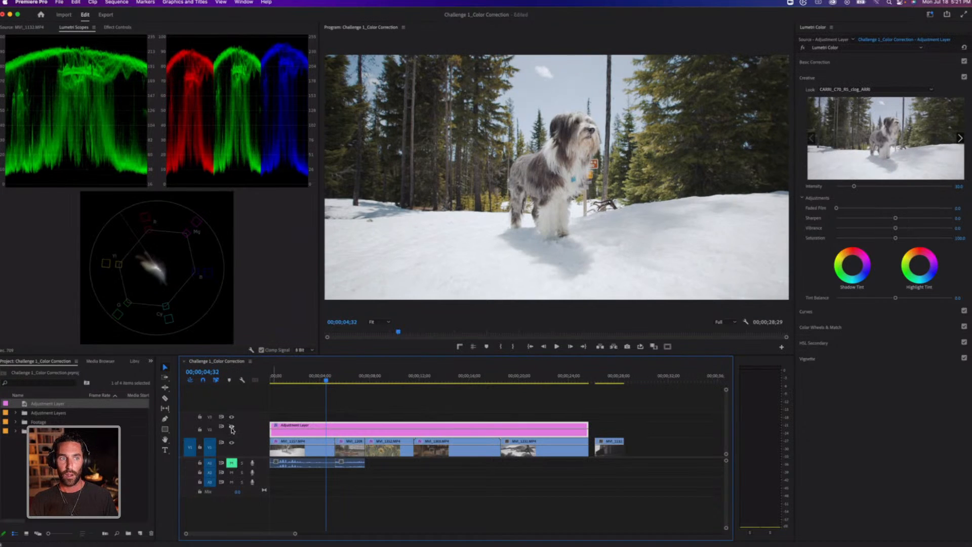
left_click(232, 428)
left_click(232, 428)
left_click(231, 428)
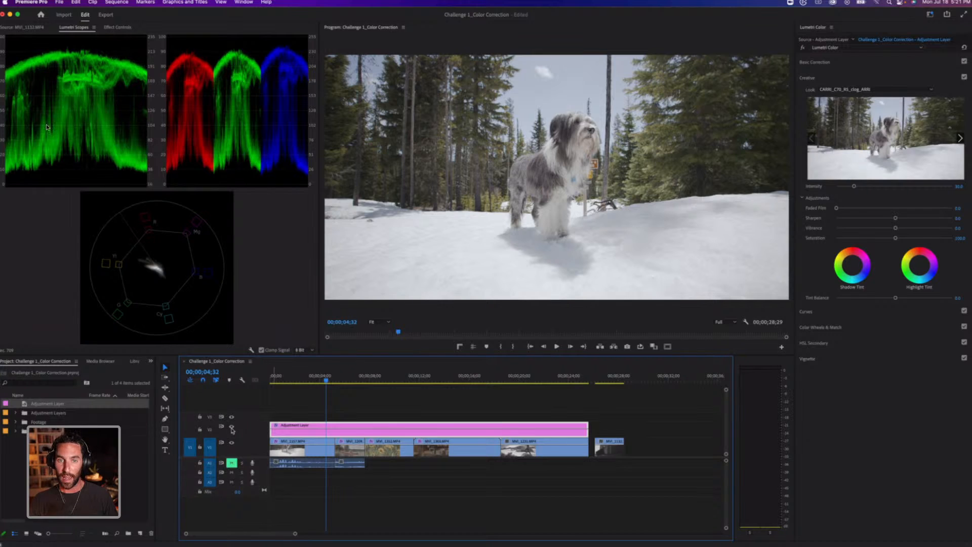
left_click(231, 428)
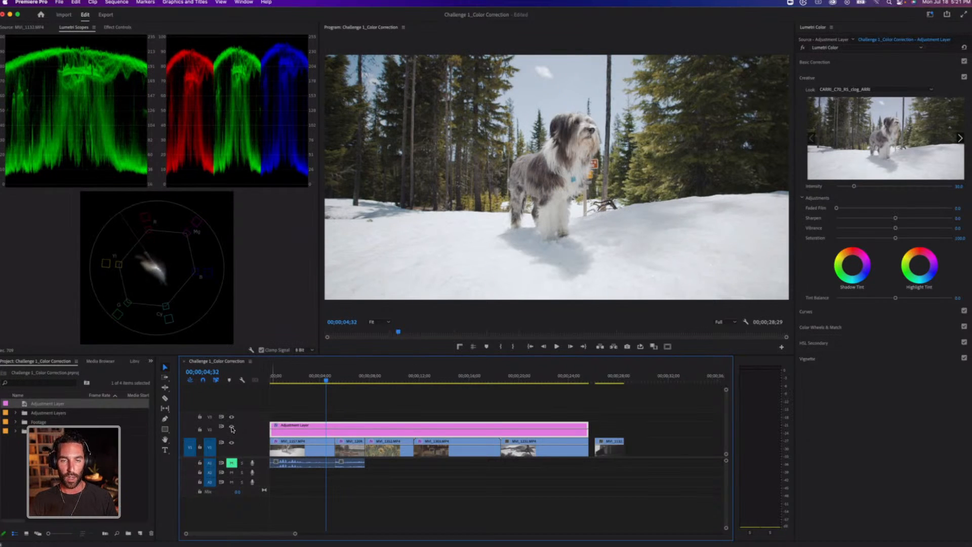
left_click(232, 428)
left_click(232, 428)
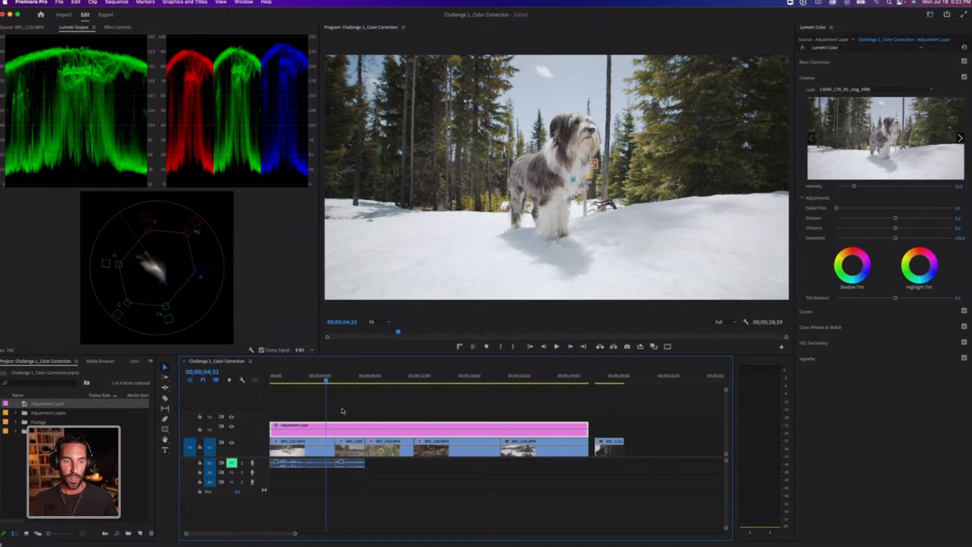
Play on to the kayak clip and compare it with the V2 track output off and on
key("space")
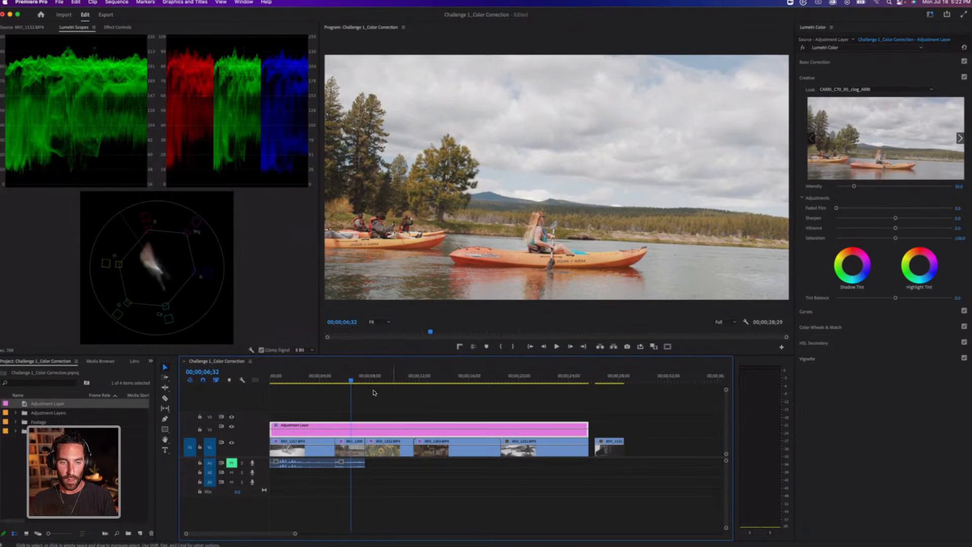
key("=")
left_click(438, 379)
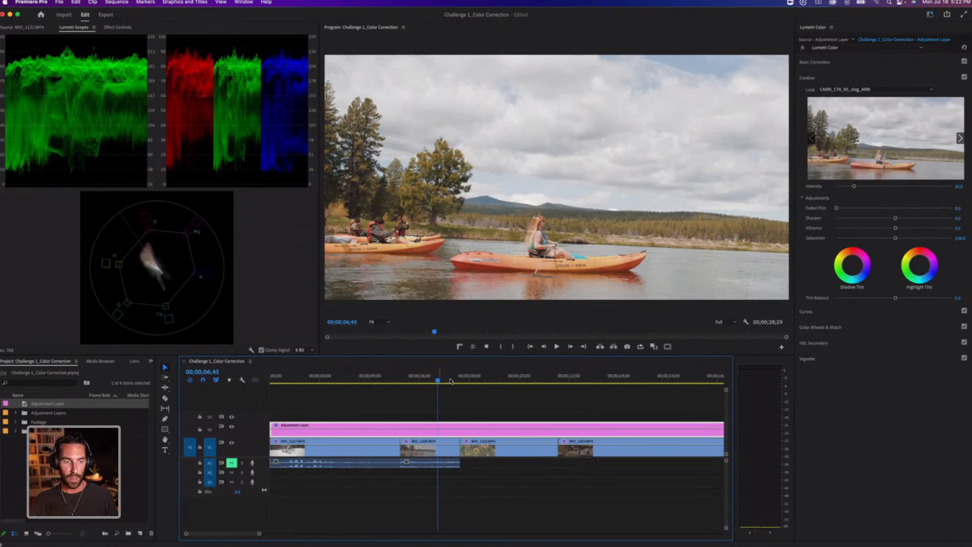
left_click(232, 427)
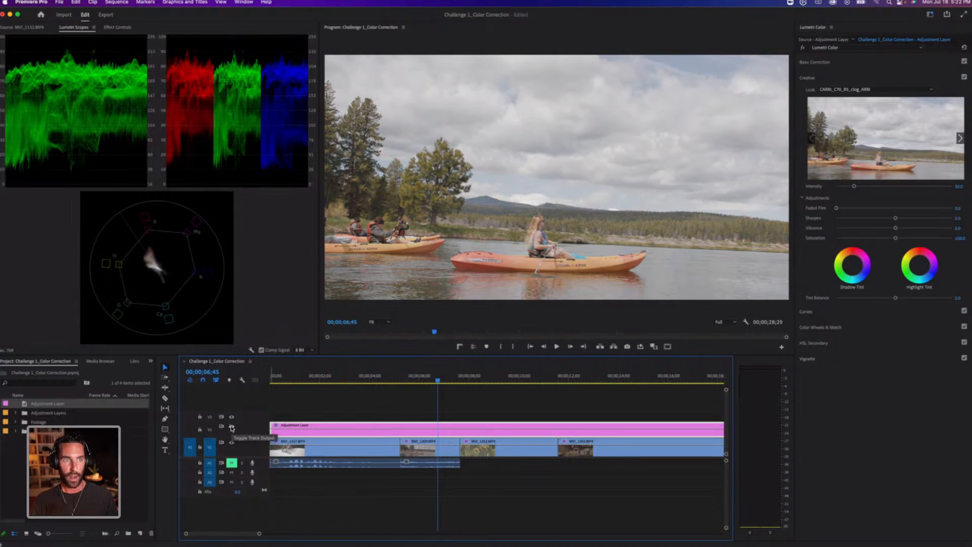
left_click(231, 427)
left_click(232, 426)
left_click(232, 426)
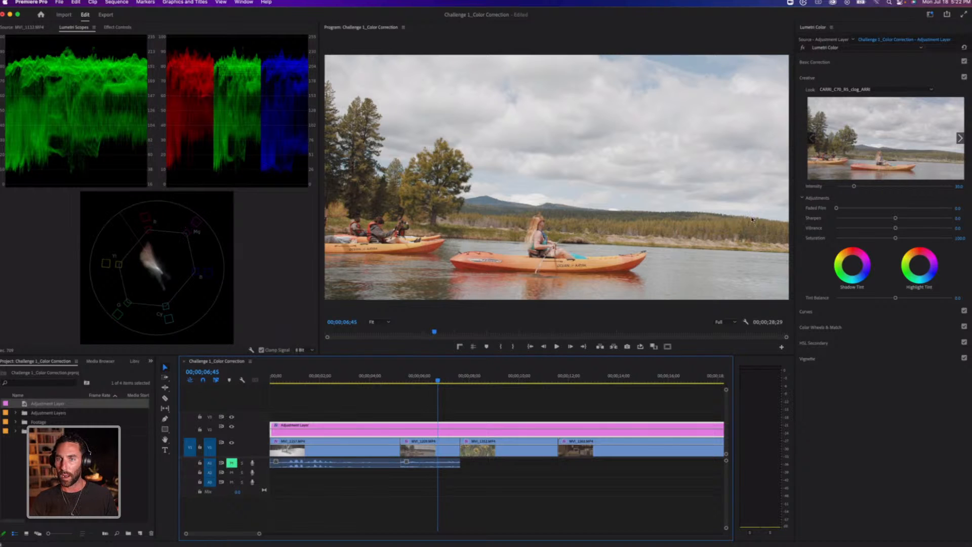
Set the kayak clip's Basic Correction saturation to 130
left_click(819, 63)
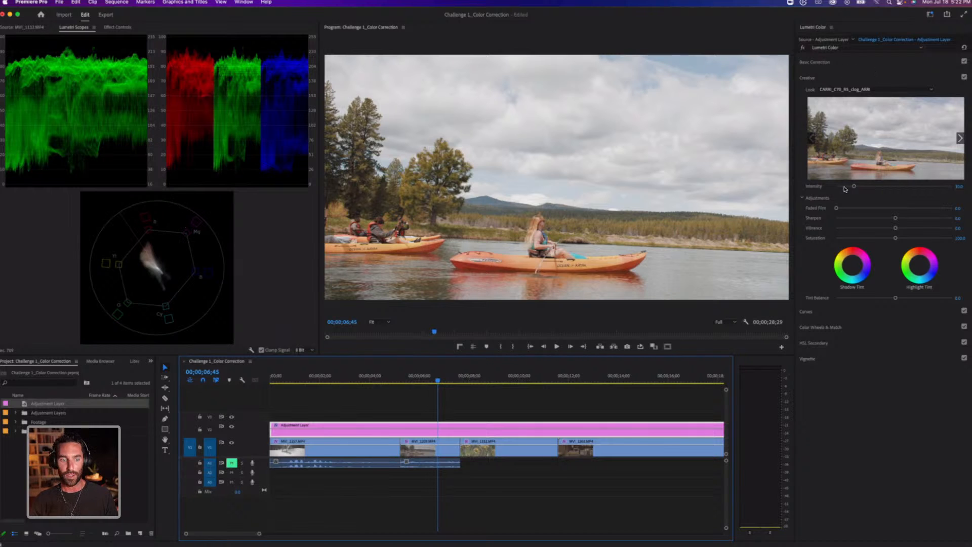
left_click(430, 448)
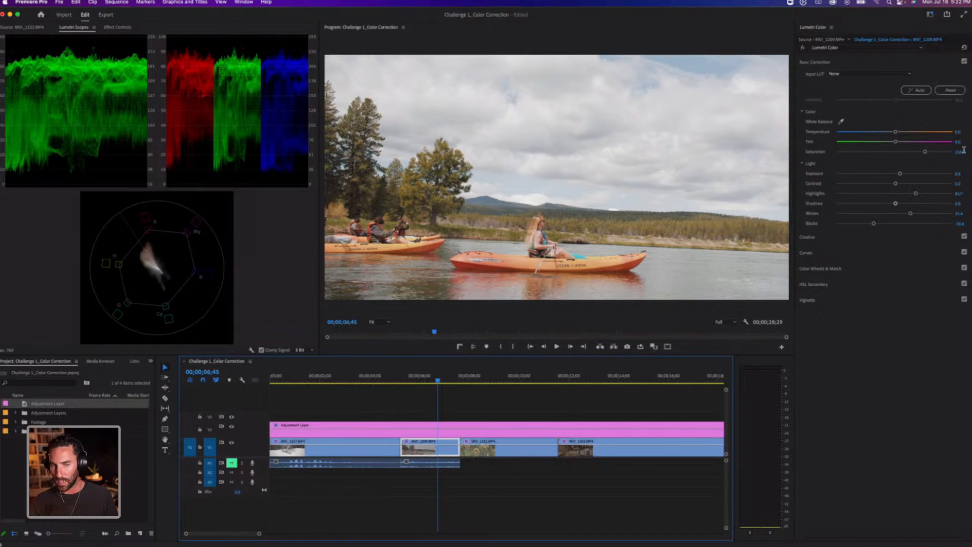
left_click(962, 151)
type("130")
key("Return")
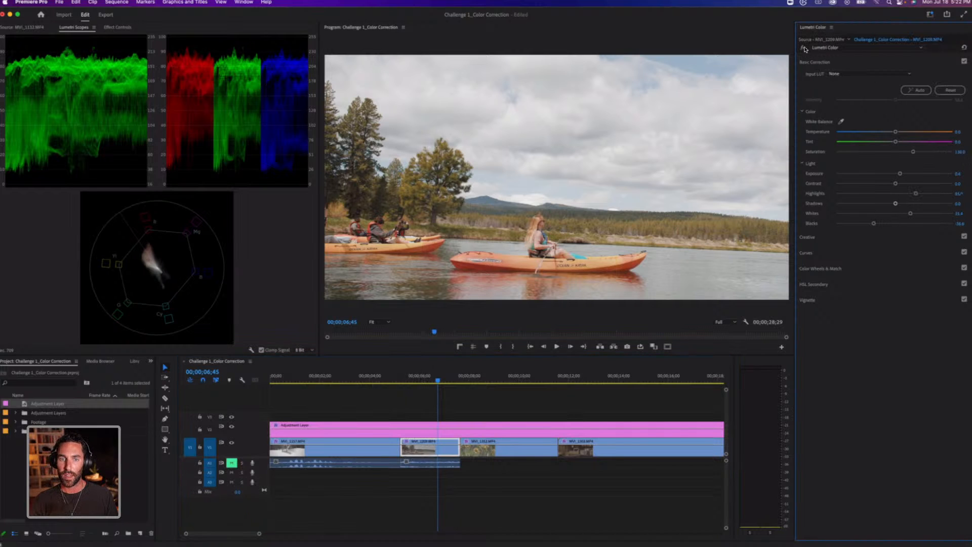
Compare the kayak clip with its Lumetri Color effect bypassed and enabled, leaving the effect on
left_click(803, 47)
left_click(803, 47)
left_click(803, 47)
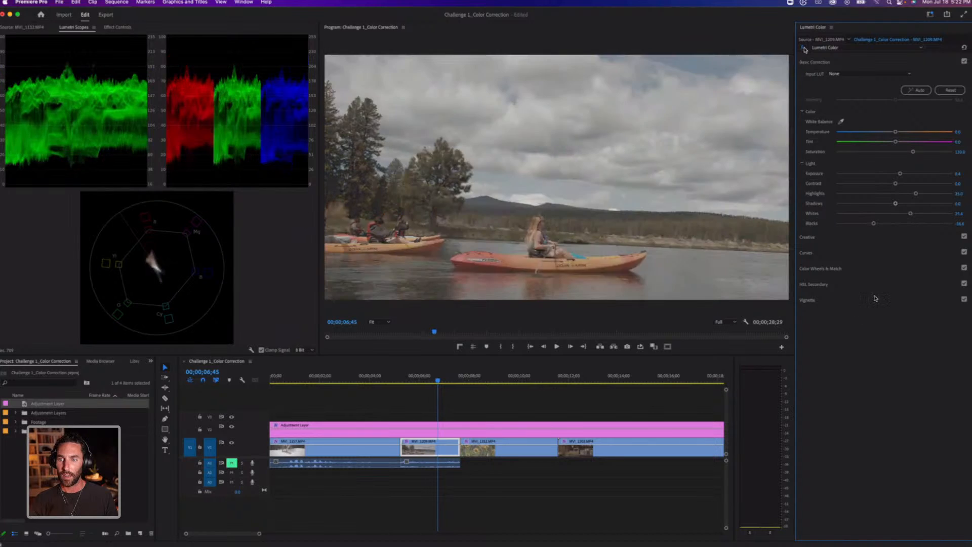
left_click(803, 48)
Set the kayak clip's highlights to 25 in Basic Correction and deselect the clip
left_click(959, 194)
type("25")
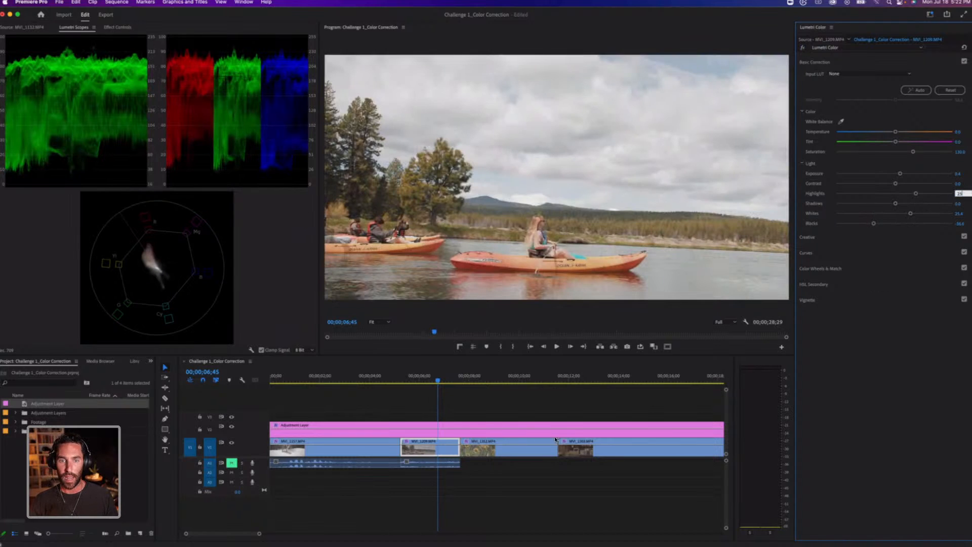
key("Return")
left_click(433, 390)
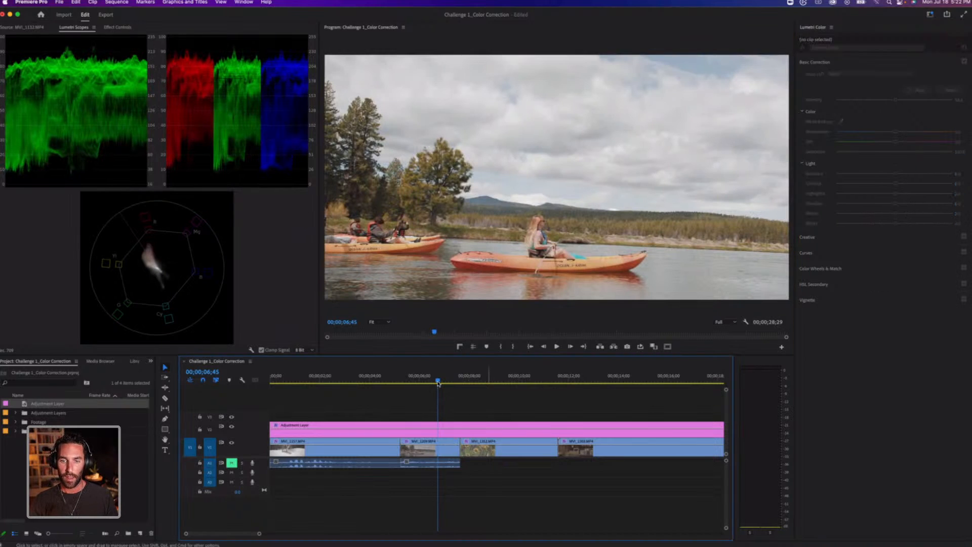
Turn on Comparison View with the opening dog shot as the reference frame beside the kayak clip, and save the project
left_click(667, 346)
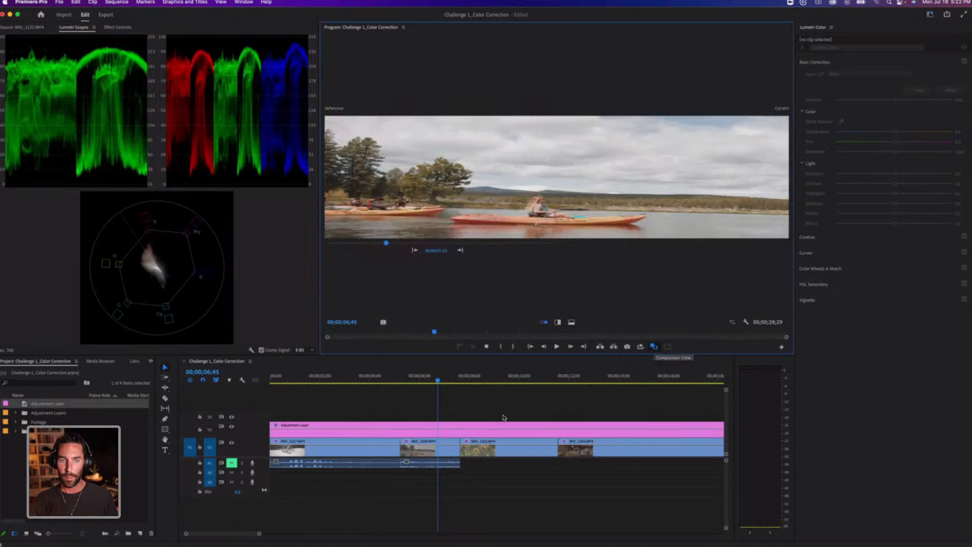
left_click_drag(387, 243, 330, 244)
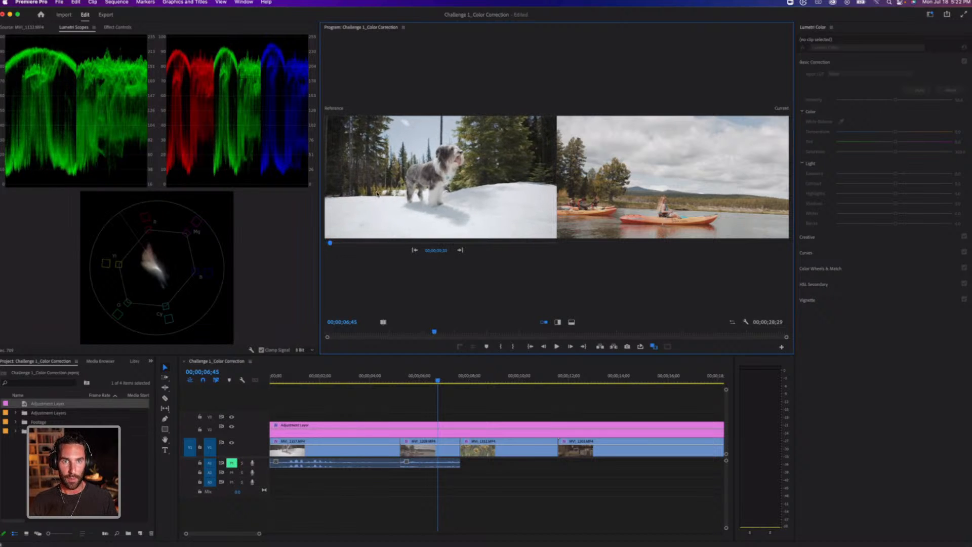
left_click(512, 400)
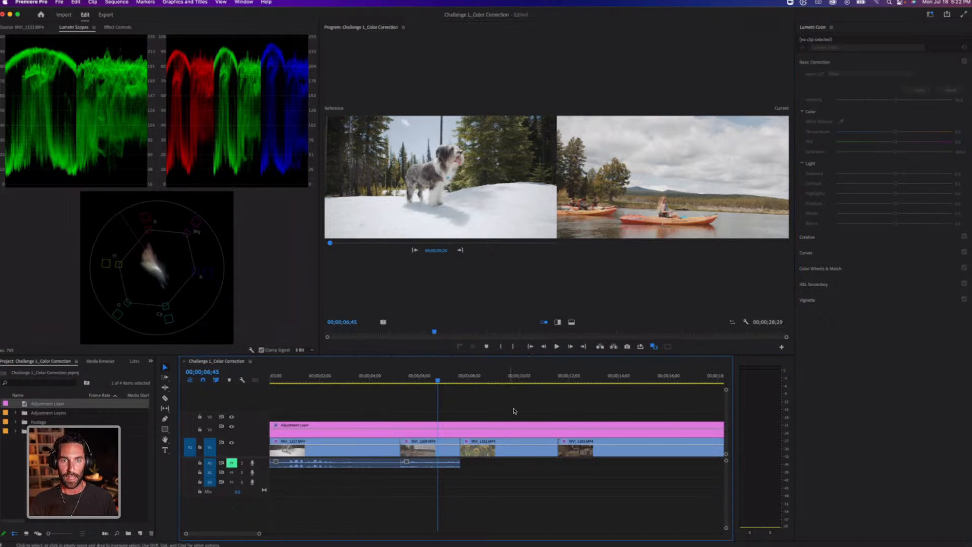
key("super+s")
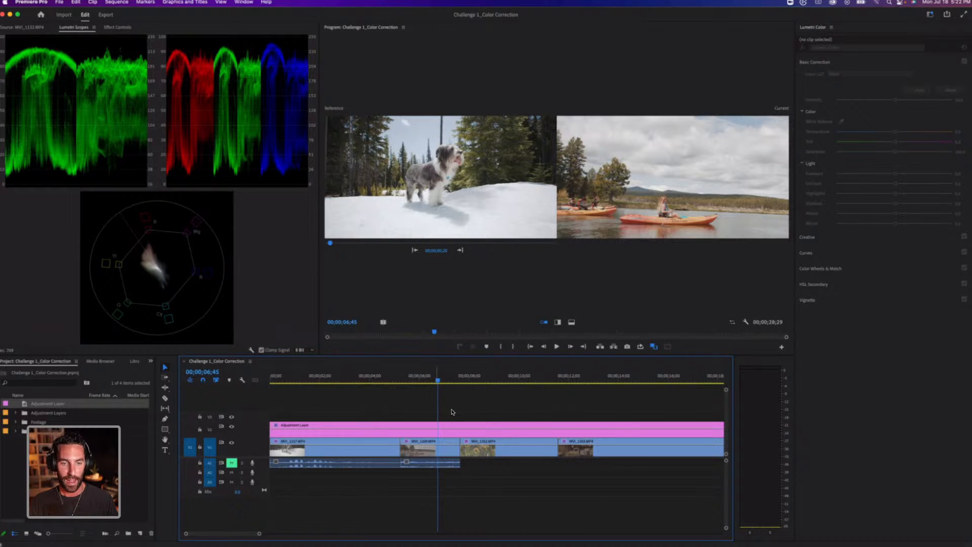
Reduce the yellow flower clip's highlights to about 18 and lift its shadows slightly, using the dog shot as reference
left_click(451, 425)
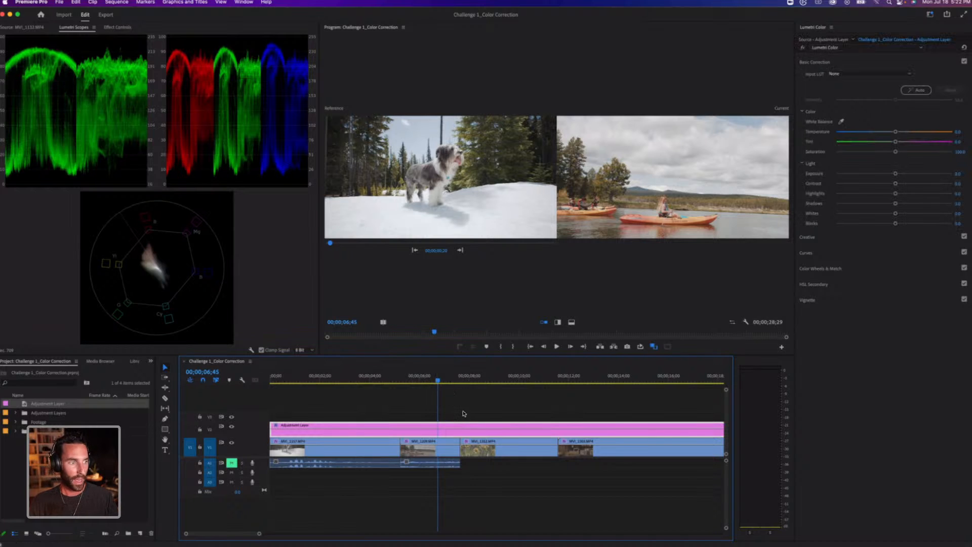
left_click(490, 385)
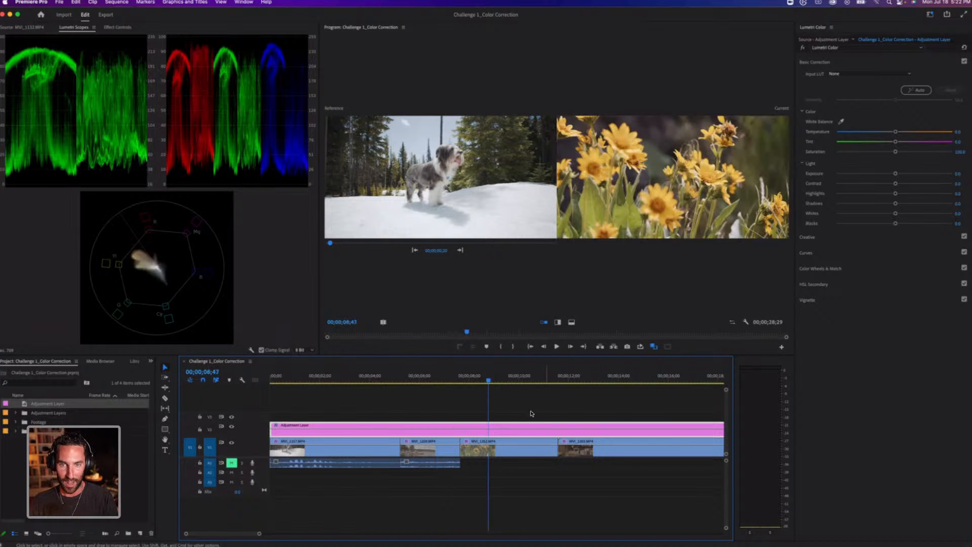
key("minus")
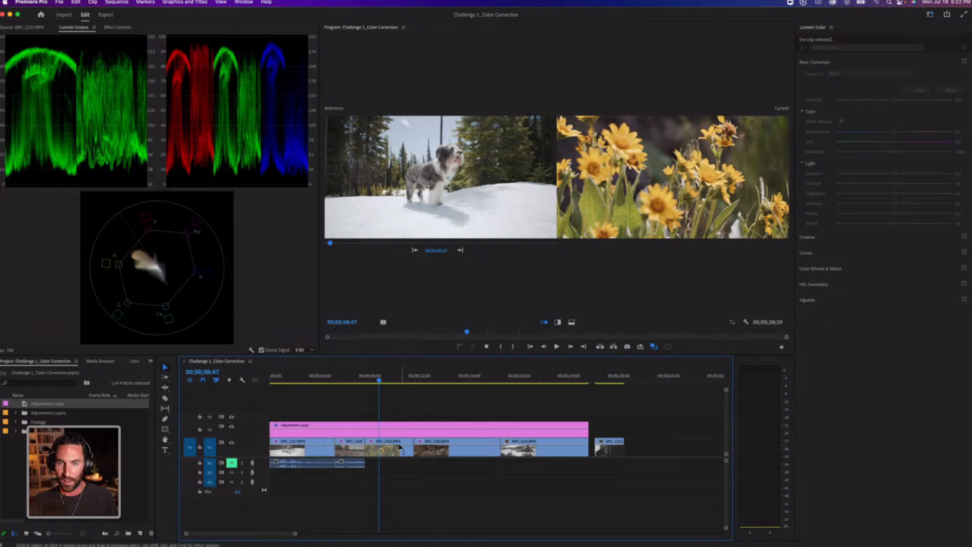
left_click(398, 452)
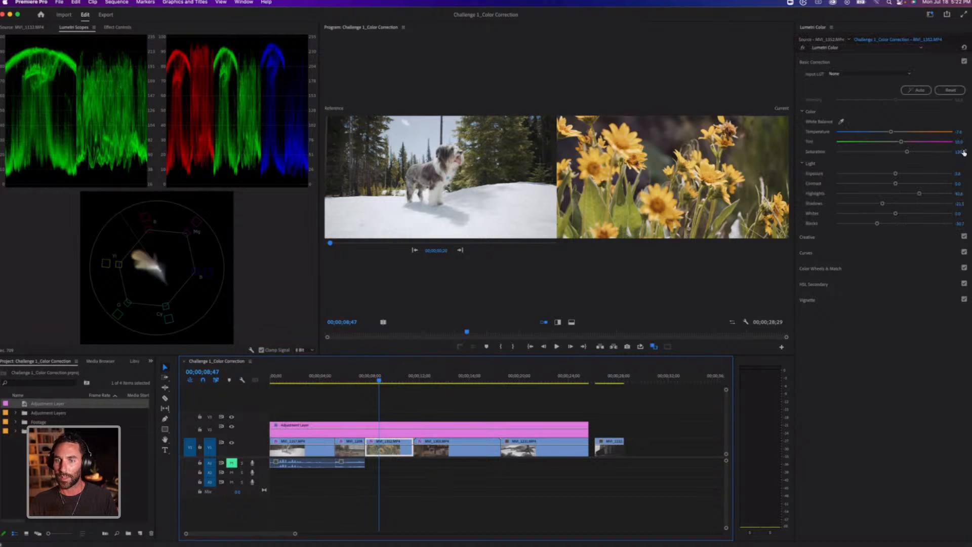
mouse_move(920, 195)
left_mouse_down()
mouse_move(891, 195)
mouse_move(906, 194)
left_mouse_up()
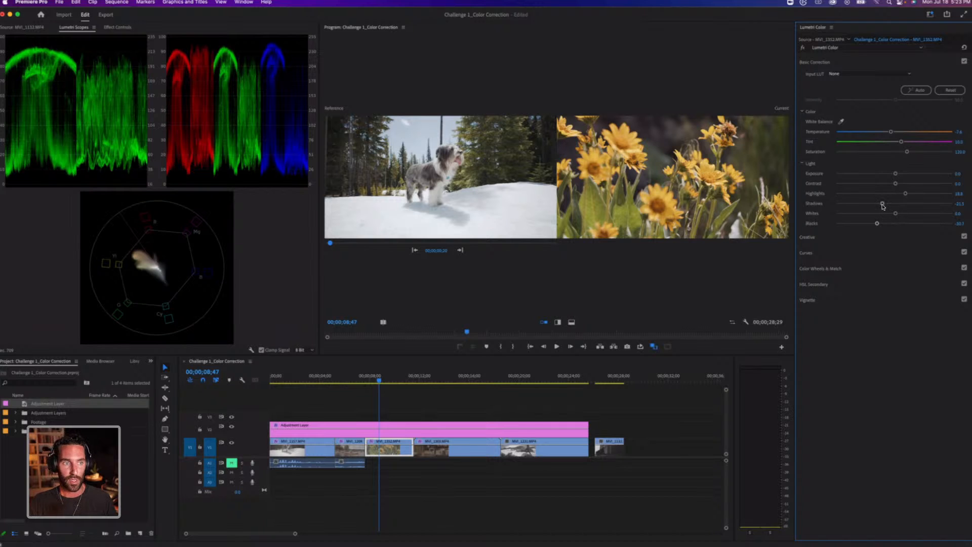
left_click_drag(883, 206, 888, 205)
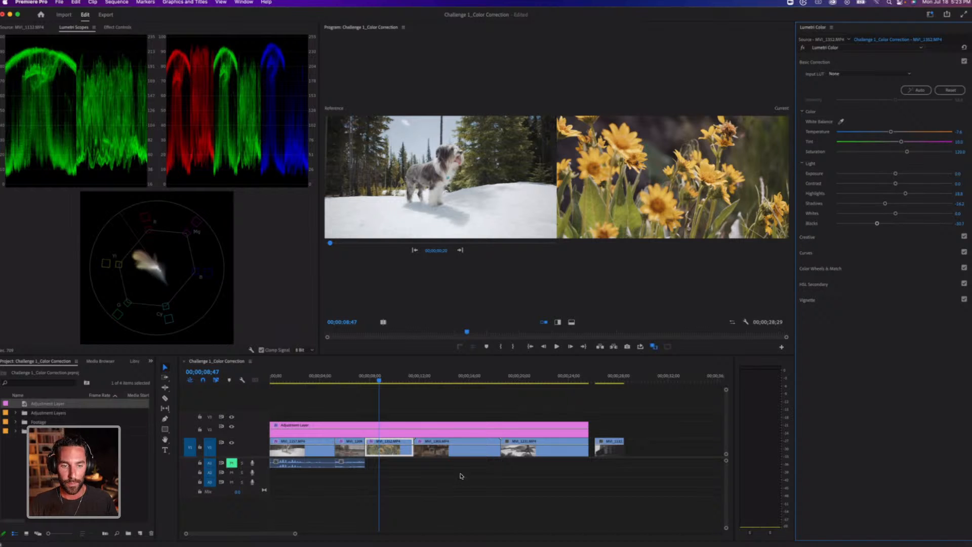
Set the bookshelf clip's shadows to 15 in Basic Correction, with the dog shot as reference
left_click(436, 378)
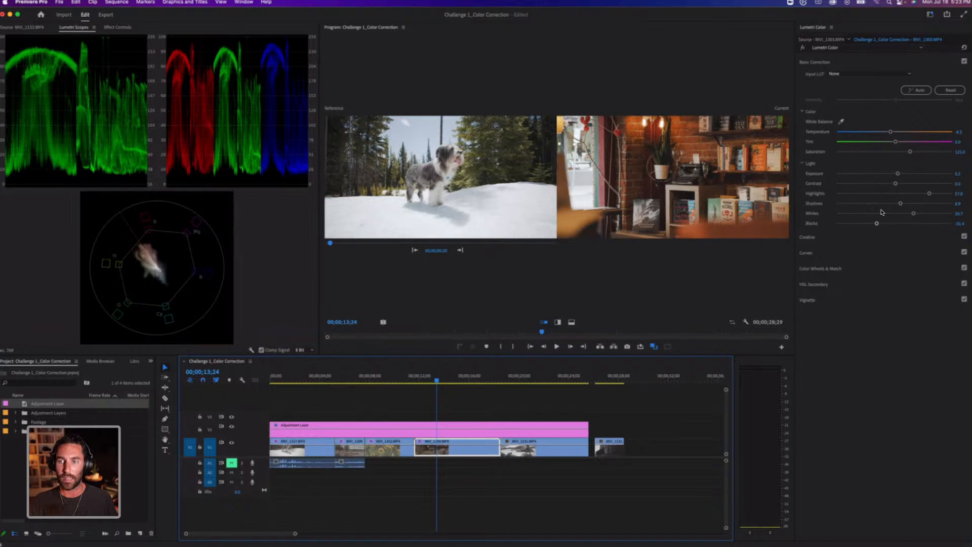
left_click(959, 203)
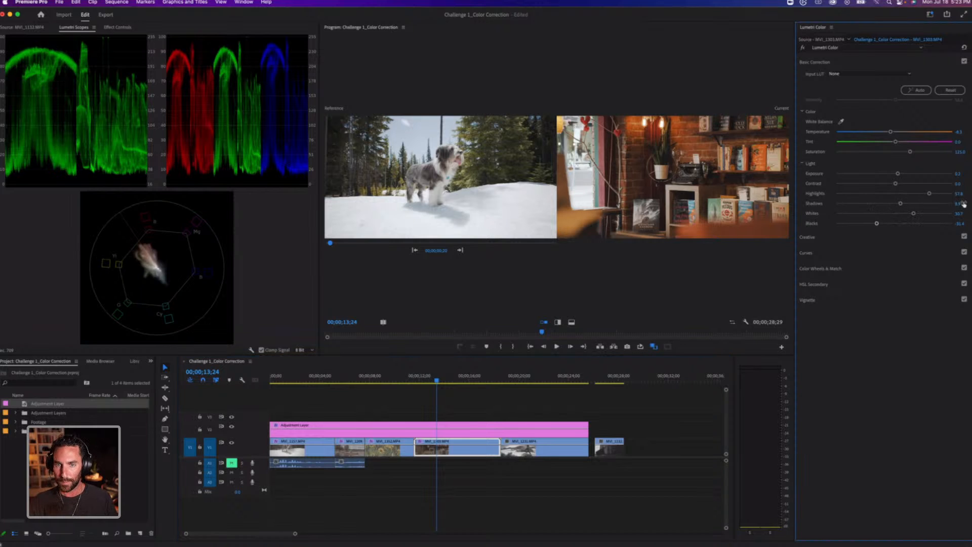
type("15")
key("Return")
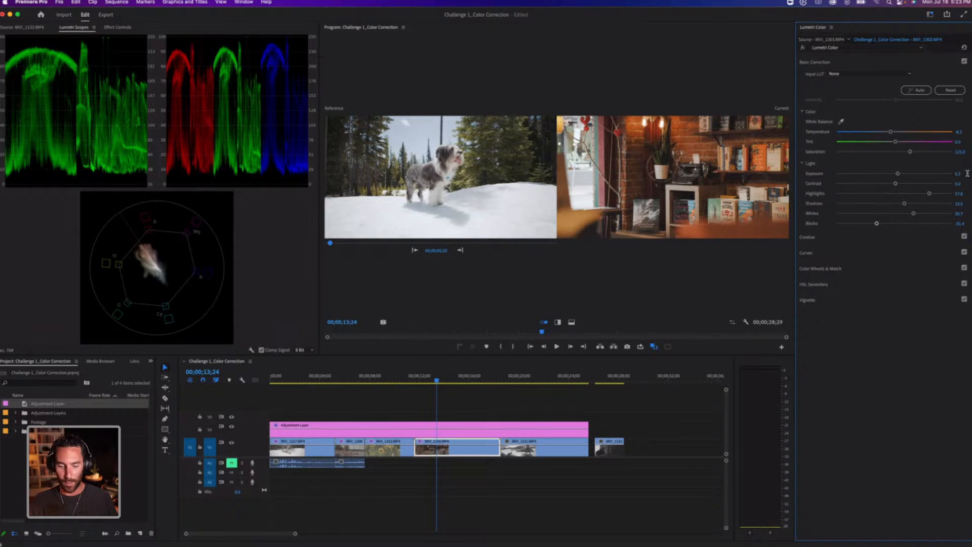
Raise the bookshelf clip's exposure to 0.4 and refine it to 0.5
left_click(959, 174)
type("0.4")
key("Return")
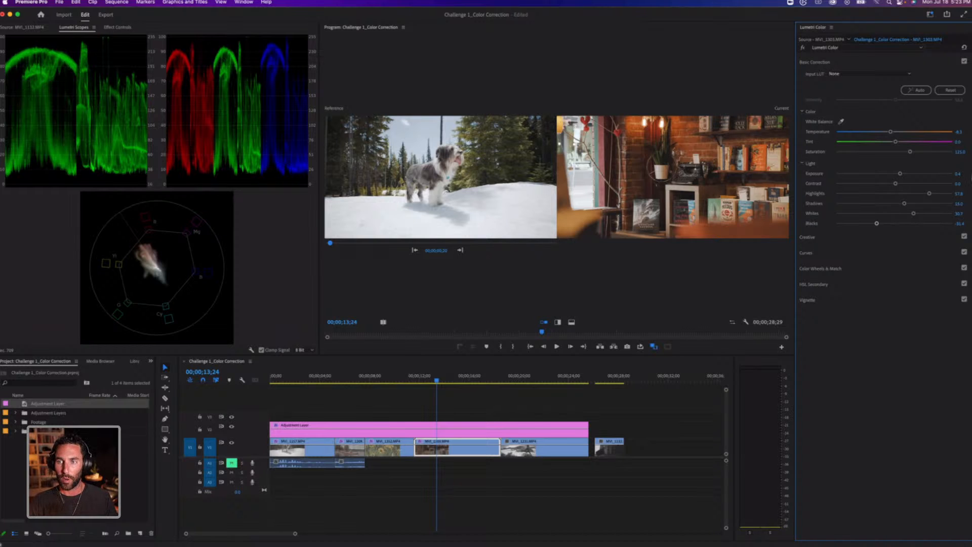
left_click(969, 174)
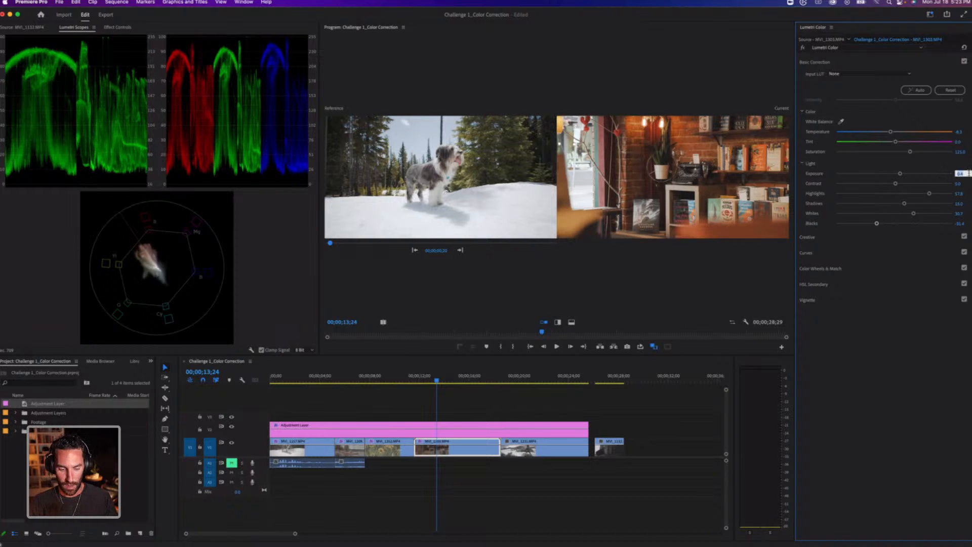
type("0")
key("Return")
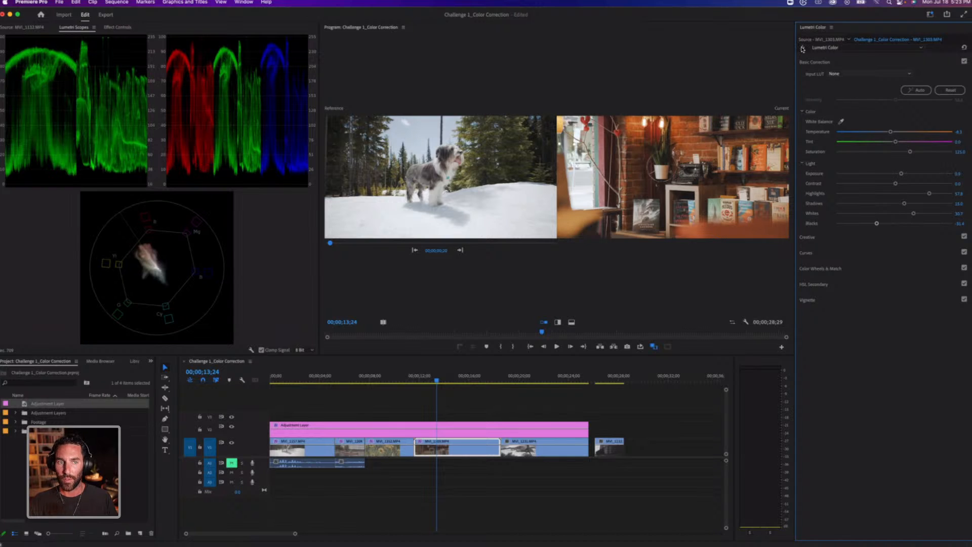
Lower the bookshelf clip's whites to about -1 and compare the clip with its Lumetri Color effect bypassed and enabled
left_click(803, 49)
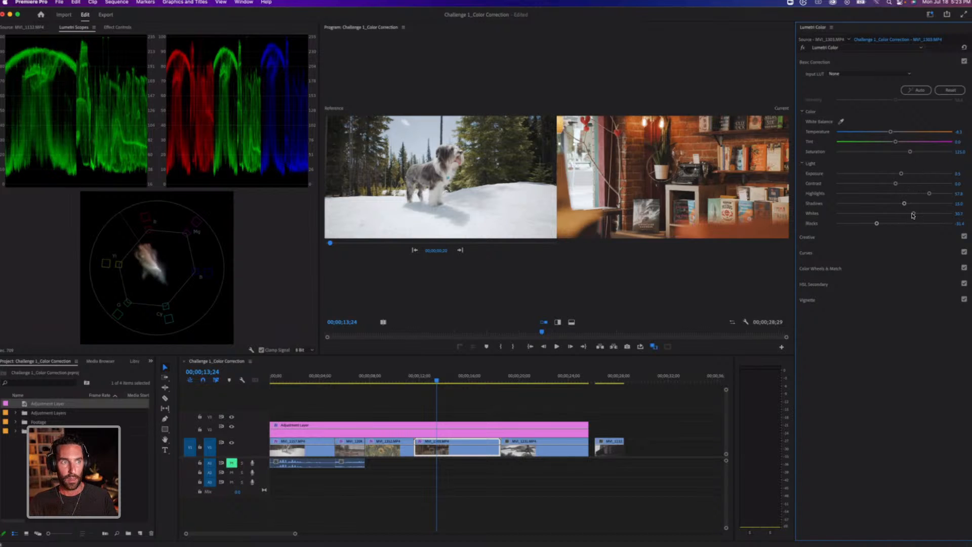
left_click(893, 214)
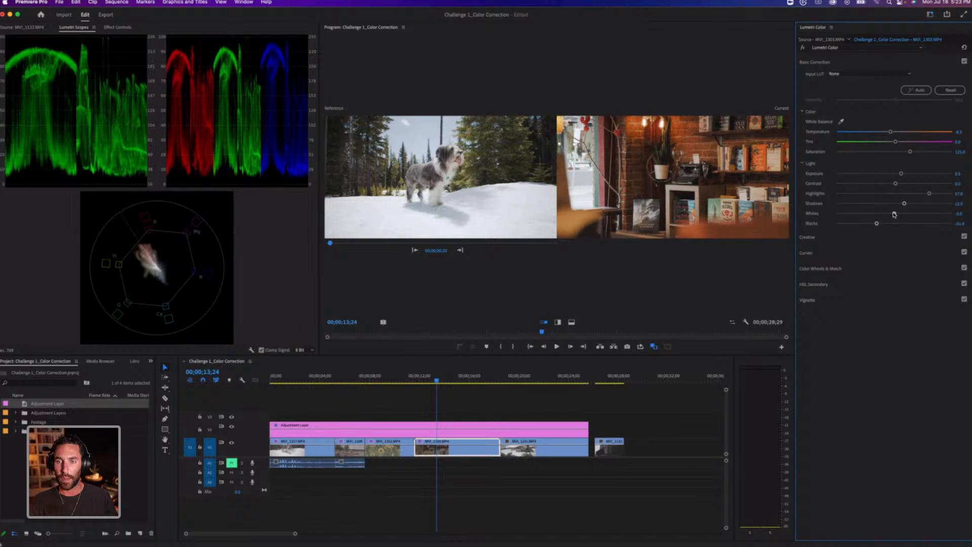
left_click(802, 48)
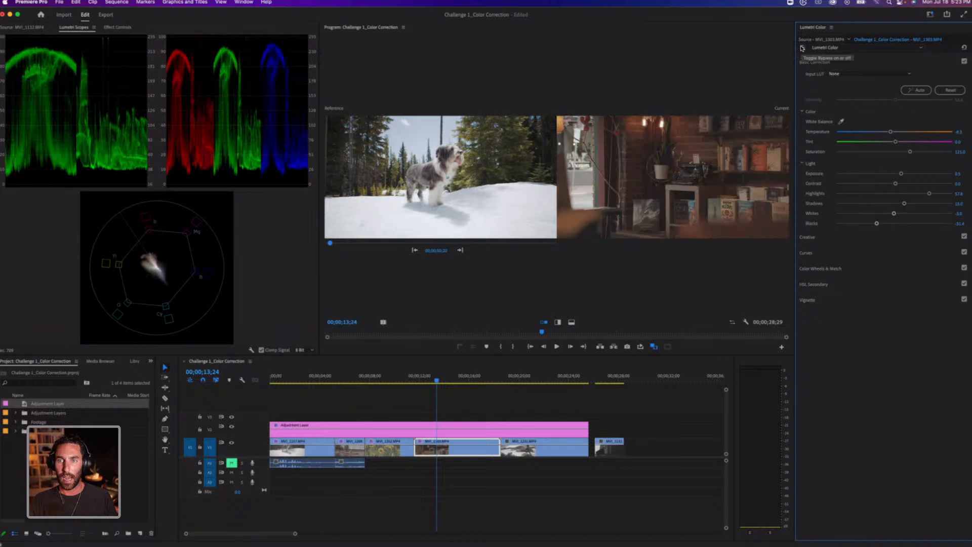
left_click(803, 48)
left_click(802, 49)
left_click(802, 48)
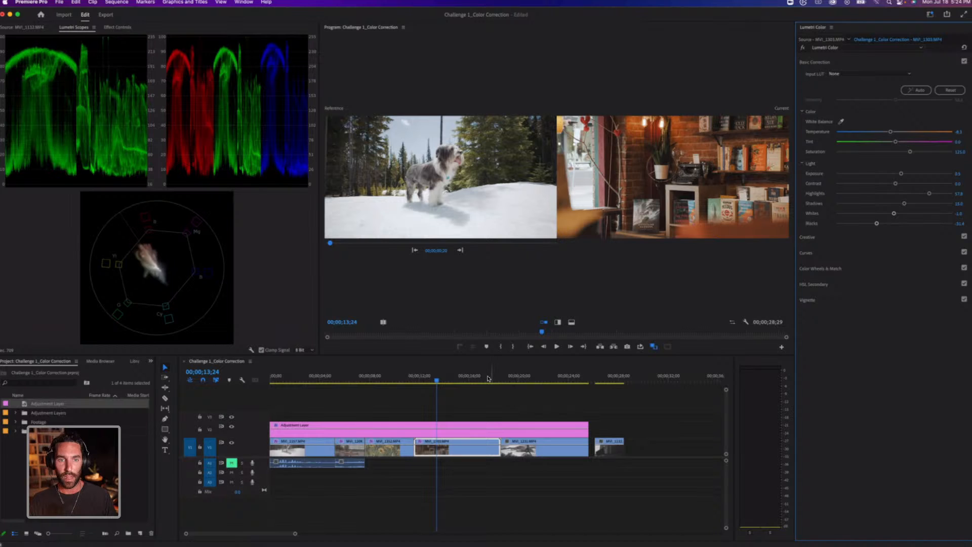
Play the sequence from the start and compare the dog clip with its Lumetri Color effect bypassed and enabled
left_click_drag(490, 380, 270, 380)
left_click(343, 402)
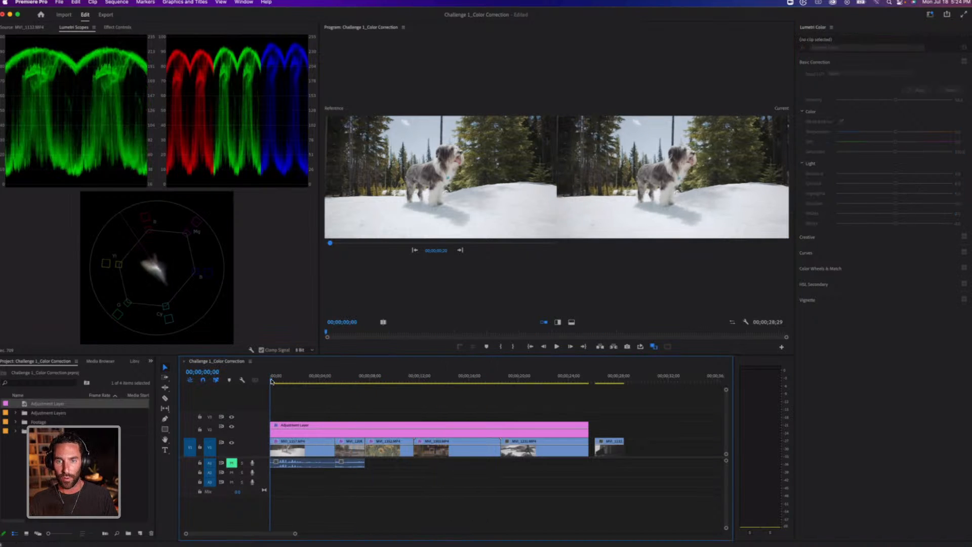
key("space")
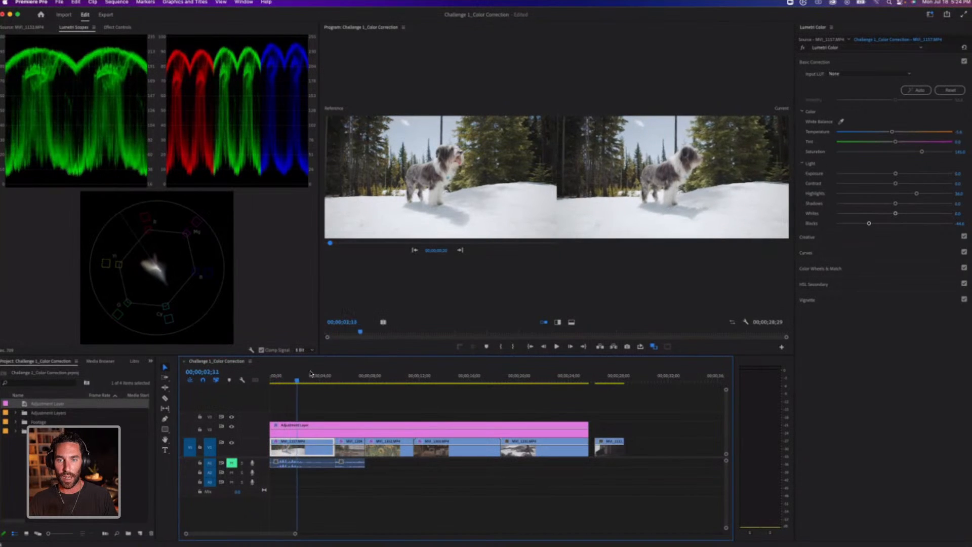
left_click(803, 49)
left_click(803, 49)
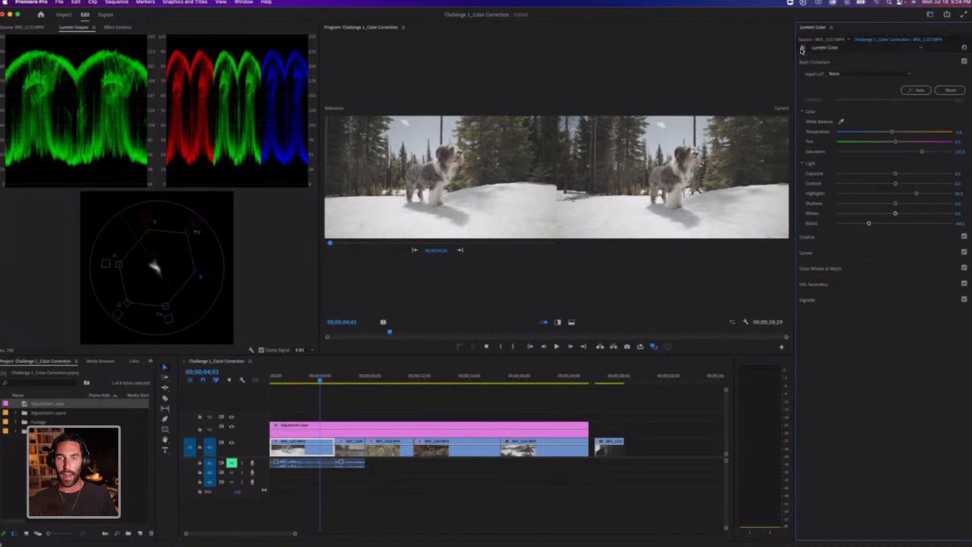
left_click(802, 49)
Compare the kayak and yellow flower clips with their Lumetri Color effects bypassed and enabled
left_click(352, 376)
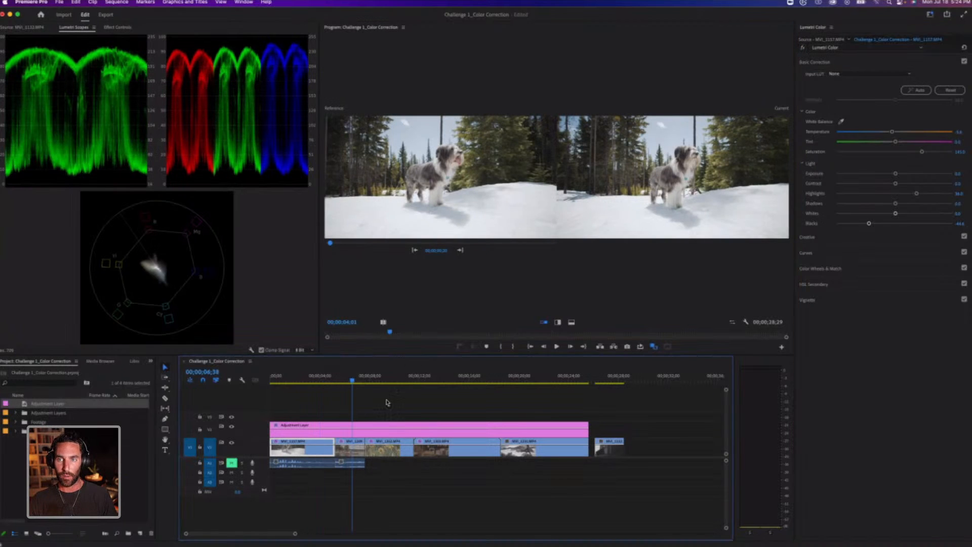
left_click(355, 448)
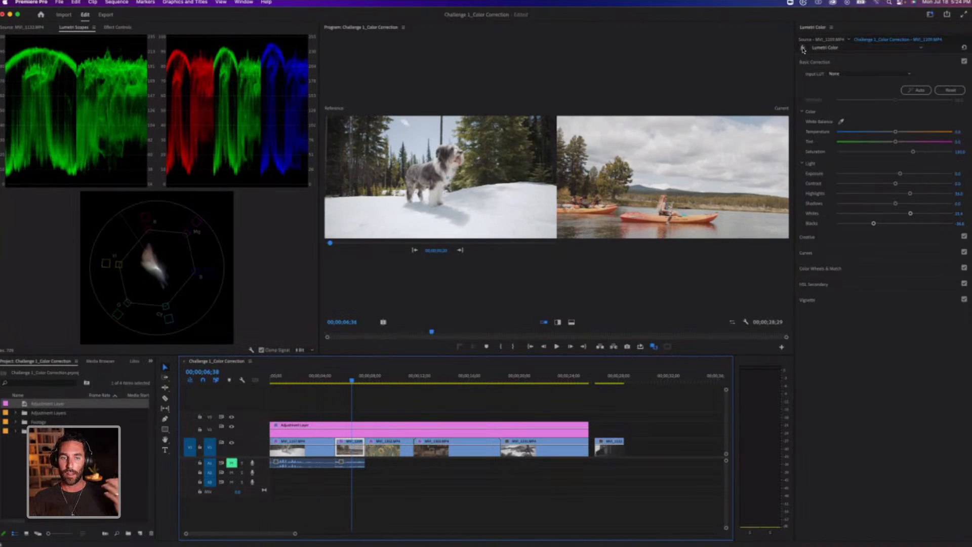
left_click(803, 48)
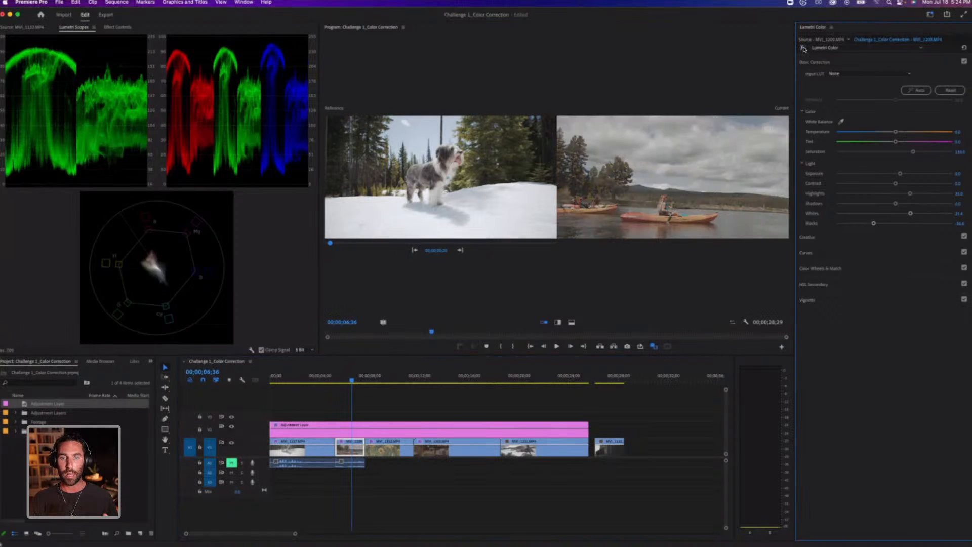
left_click(803, 48)
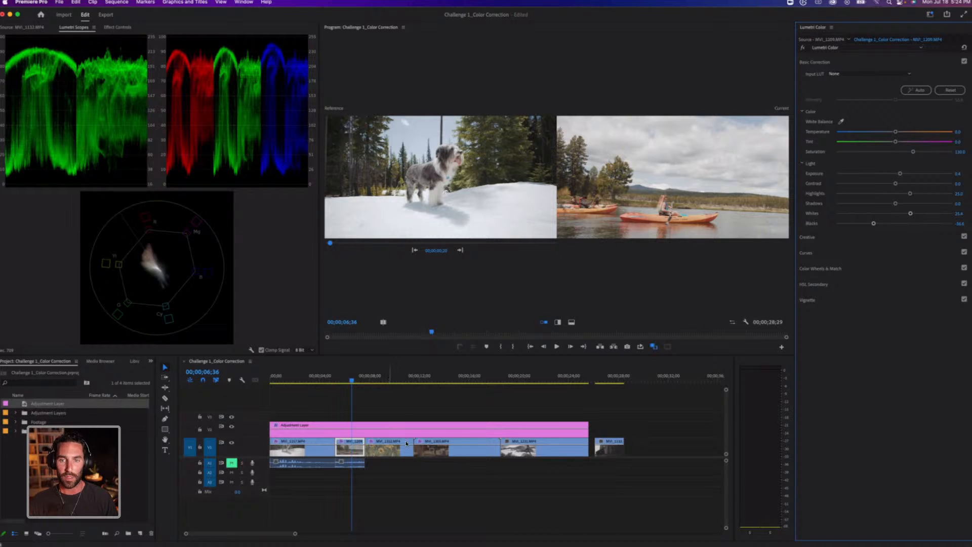
left_click(389, 379)
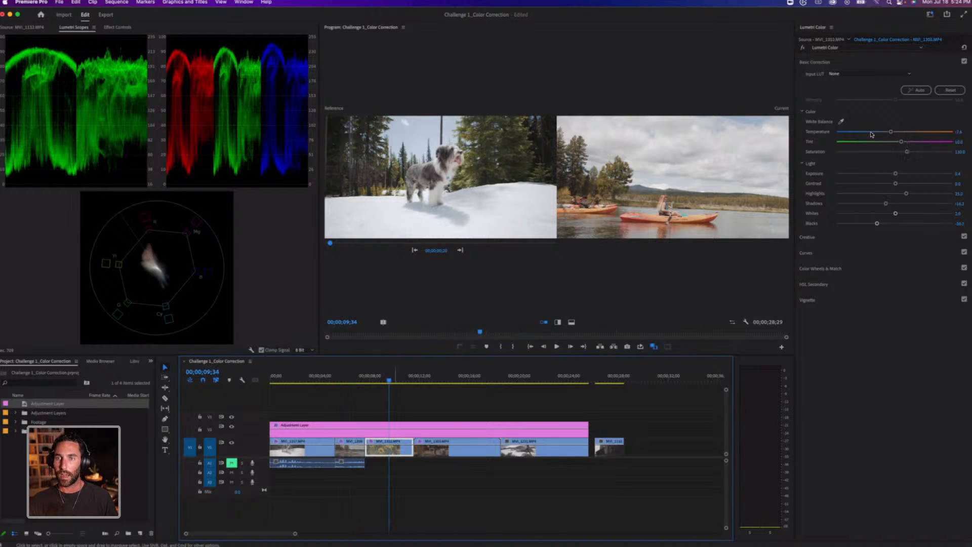
left_click(803, 49)
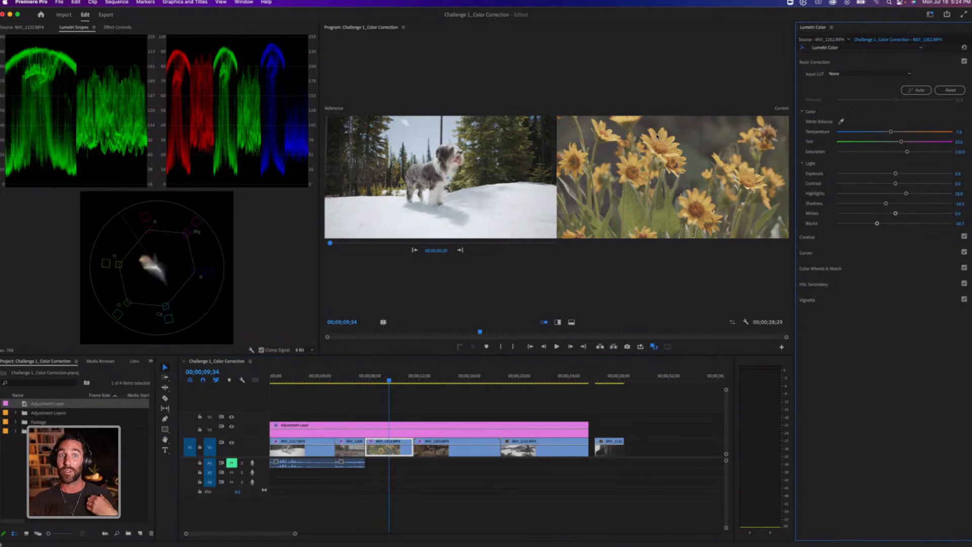
Return to the bookshelf clip and review the Lumetri Scopes display options, keeping the current scopes
left_click(437, 380)
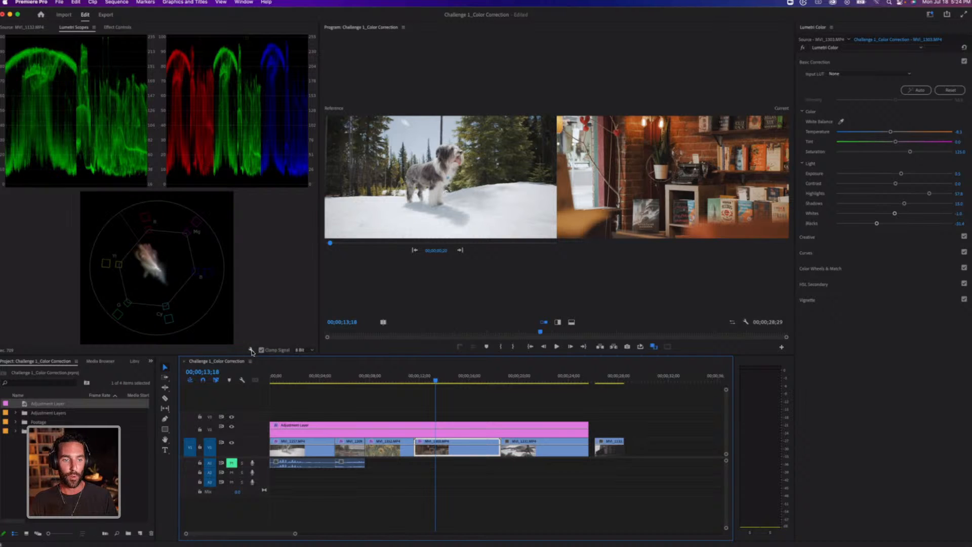
left_click(251, 350)
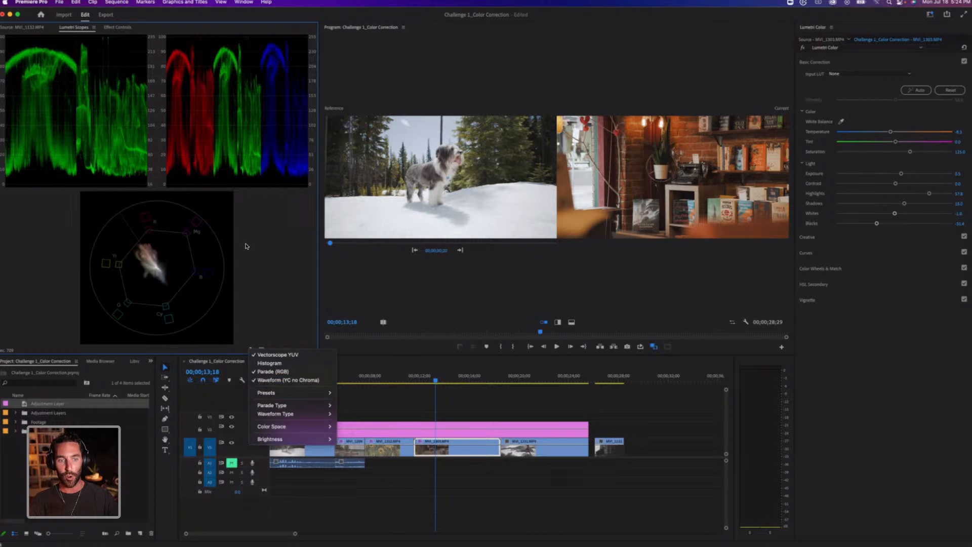
left_click(689, 348)
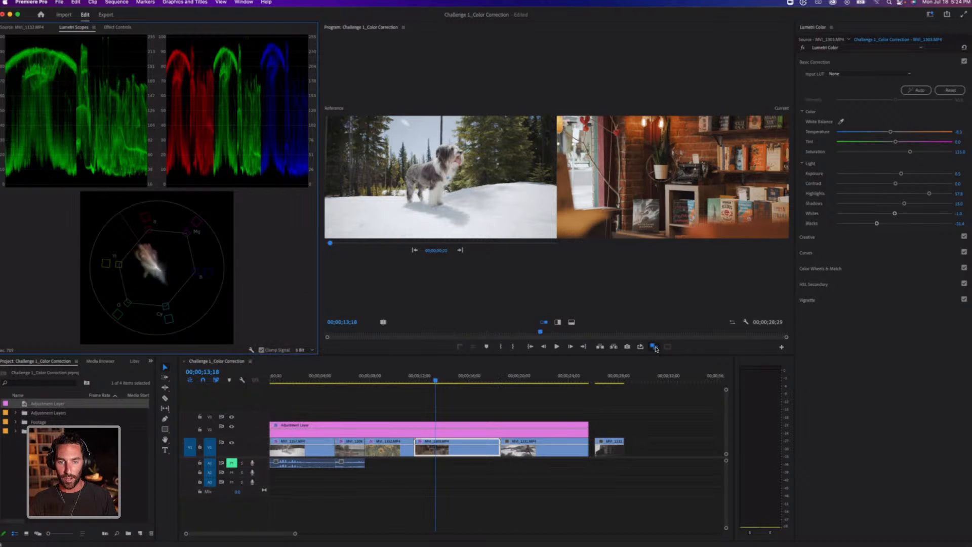
Try the horizontal split comparison, switch it to a vertical split, and move the playhead to the hiker clip
left_click(571, 323)
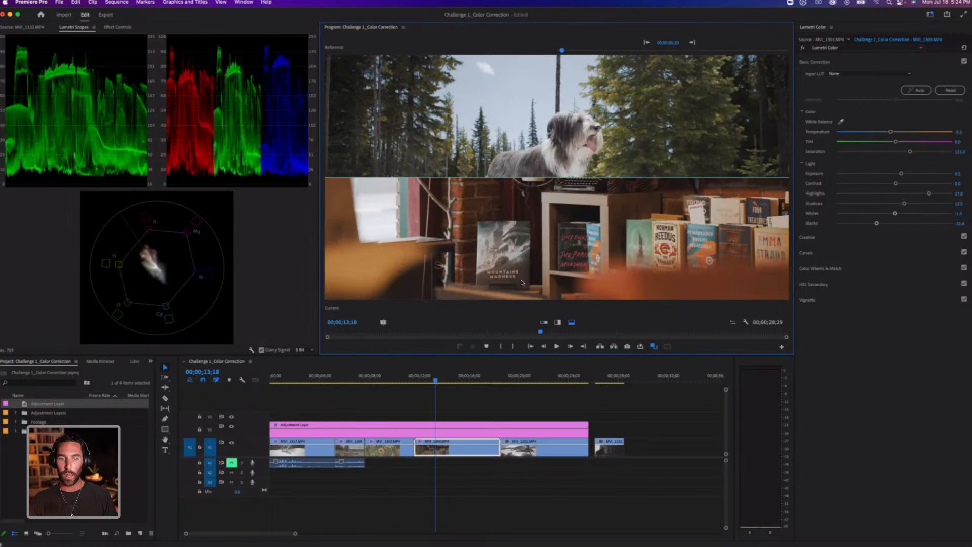
left_click(557, 323)
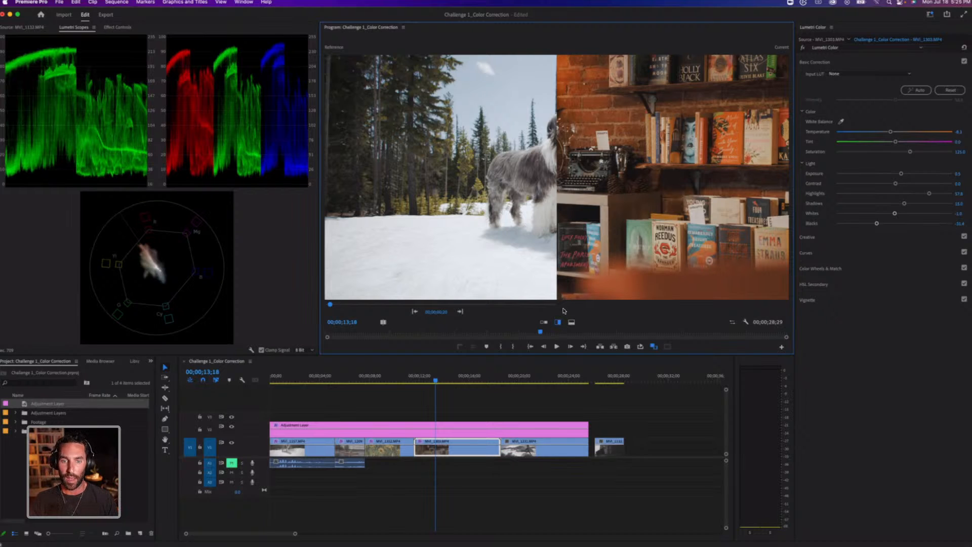
left_click(474, 401)
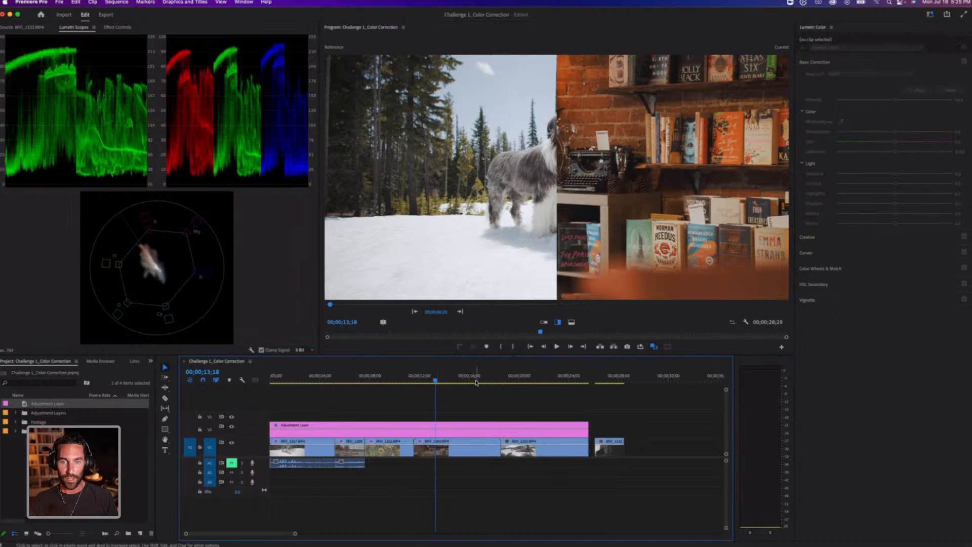
left_click(475, 382)
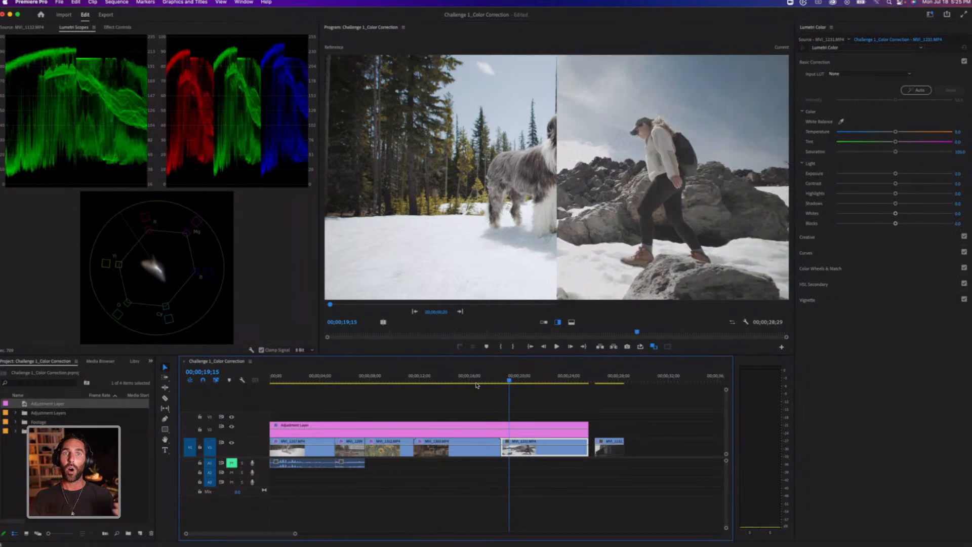